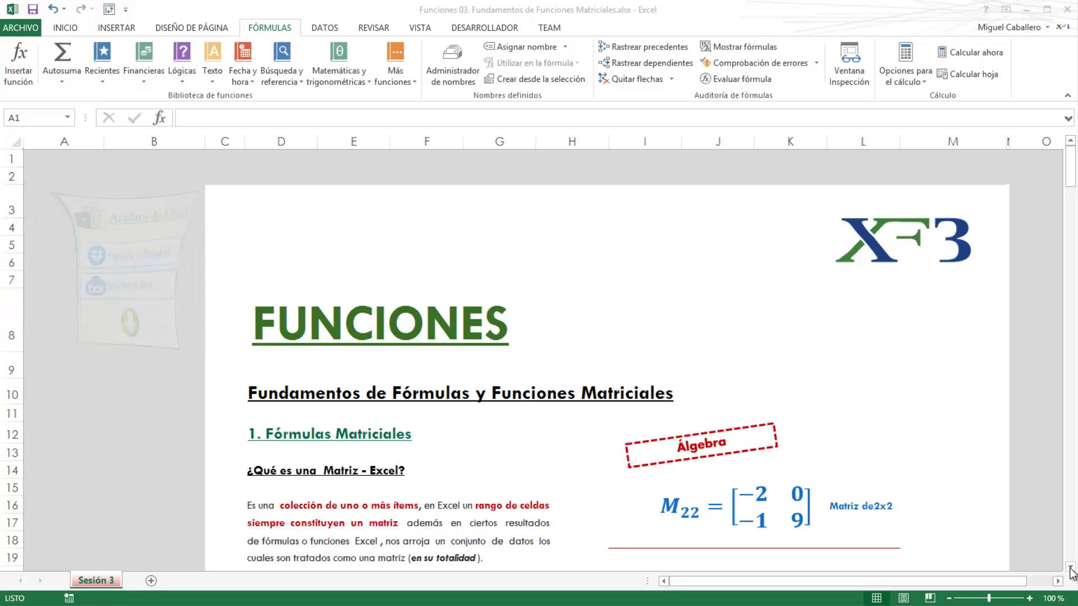
Scroll down until the Fórmulas Matriciales section and the Matrices en Excel examples are visible
click(1070, 567)
click(1070, 566)
click(1069, 567)
click(1069, 567)
click(1070, 567)
click(1070, 567)
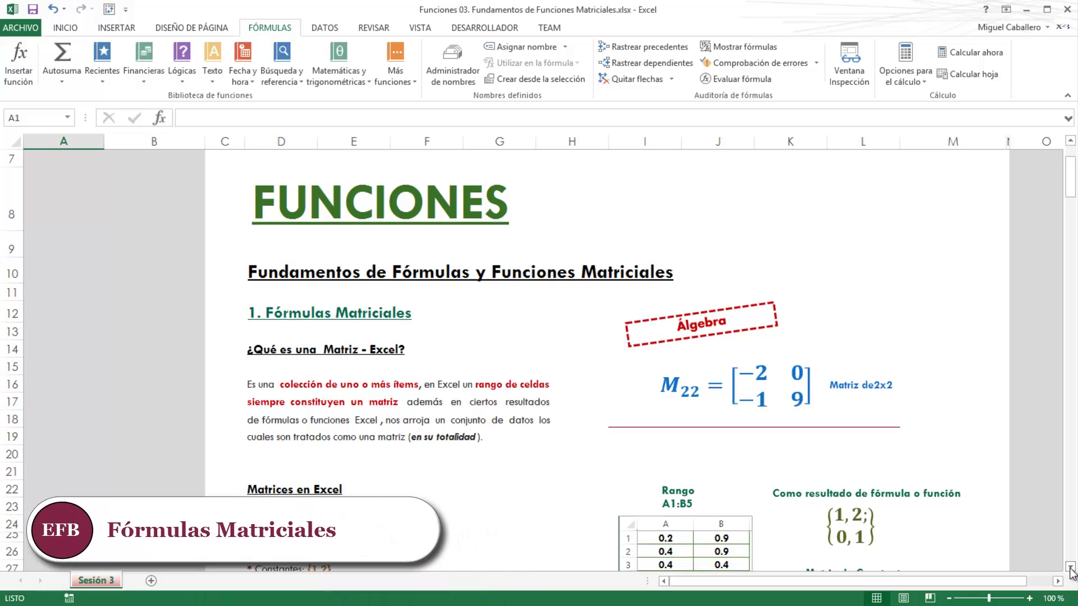
click(1070, 567)
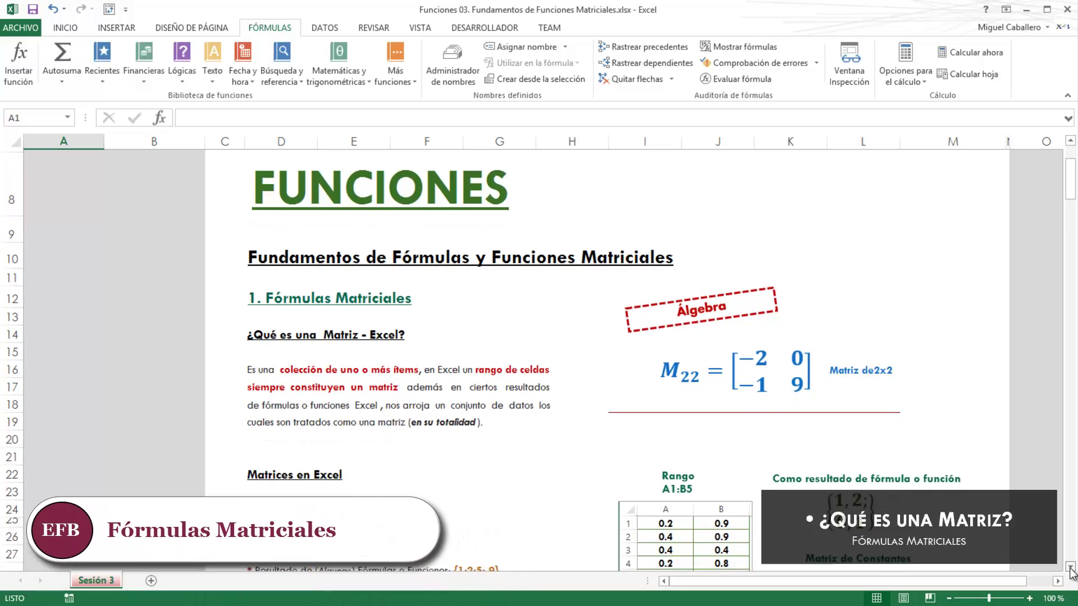
click(1069, 566)
click(1069, 567)
click(1069, 566)
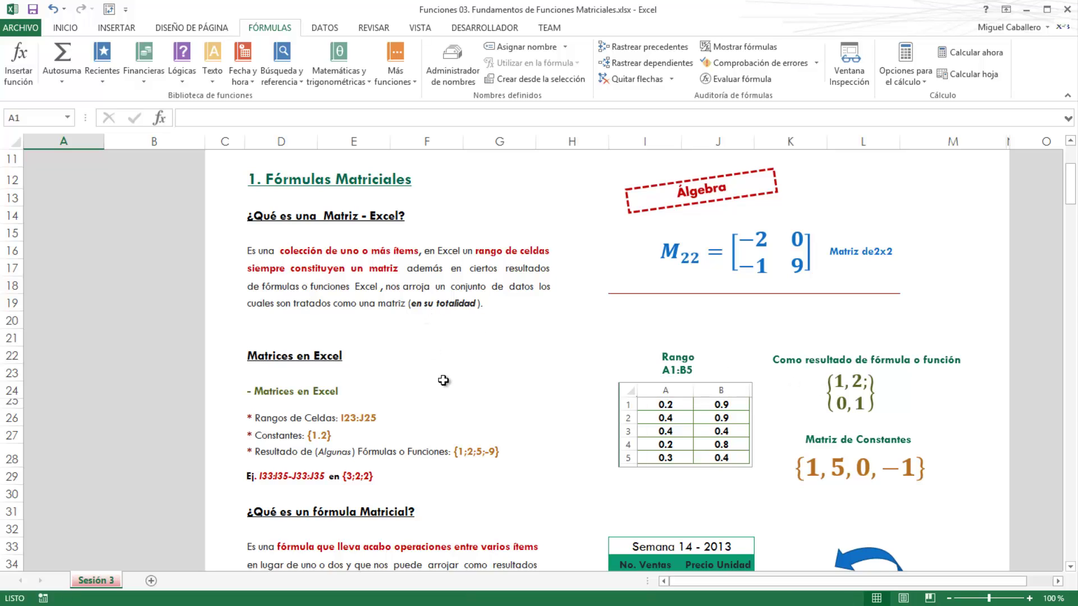
Scroll down to the ¿Qué es un fórmula Matricial? definition and the Semana 14 - 2013 table
scroll(443, 383, down, 1)
scroll(442, 382, down, 2)
scroll(443, 383, down, 1)
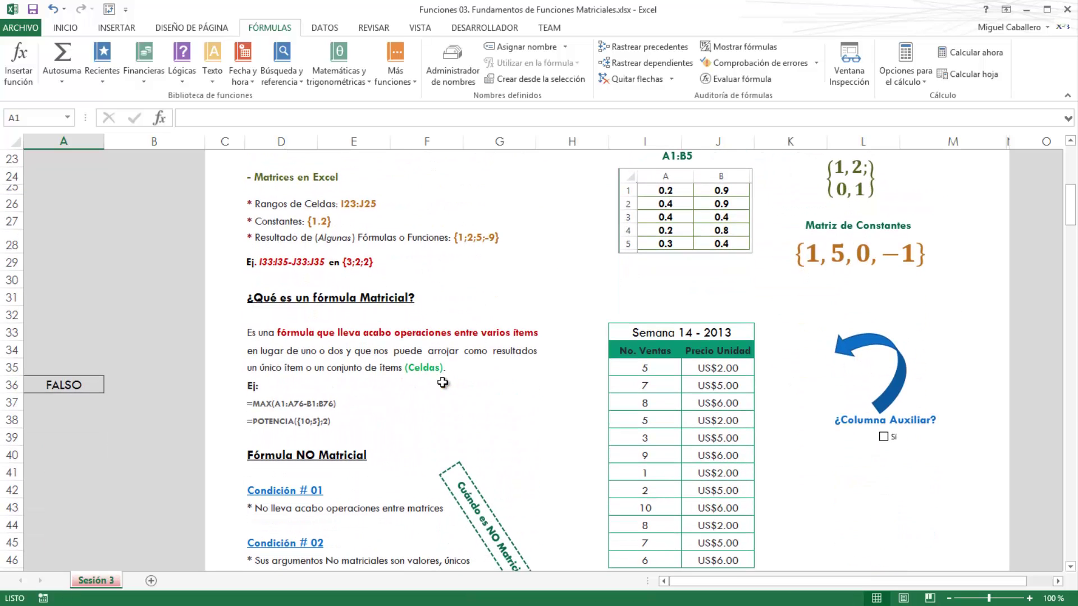
scroll(442, 382, up, 1)
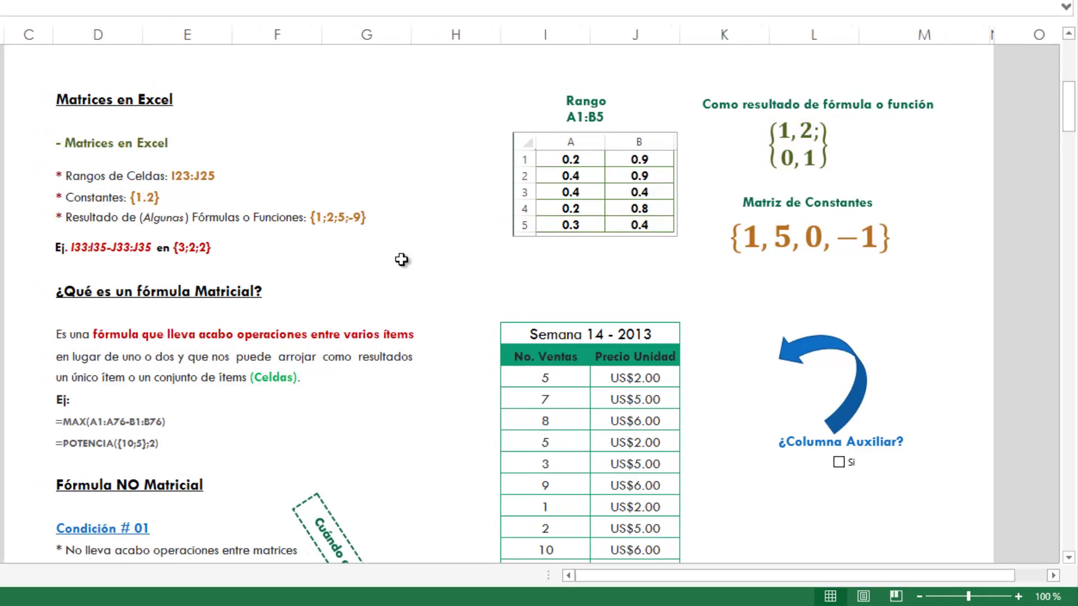
scroll(510, 333, down, 1)
scroll(510, 333, down, 2)
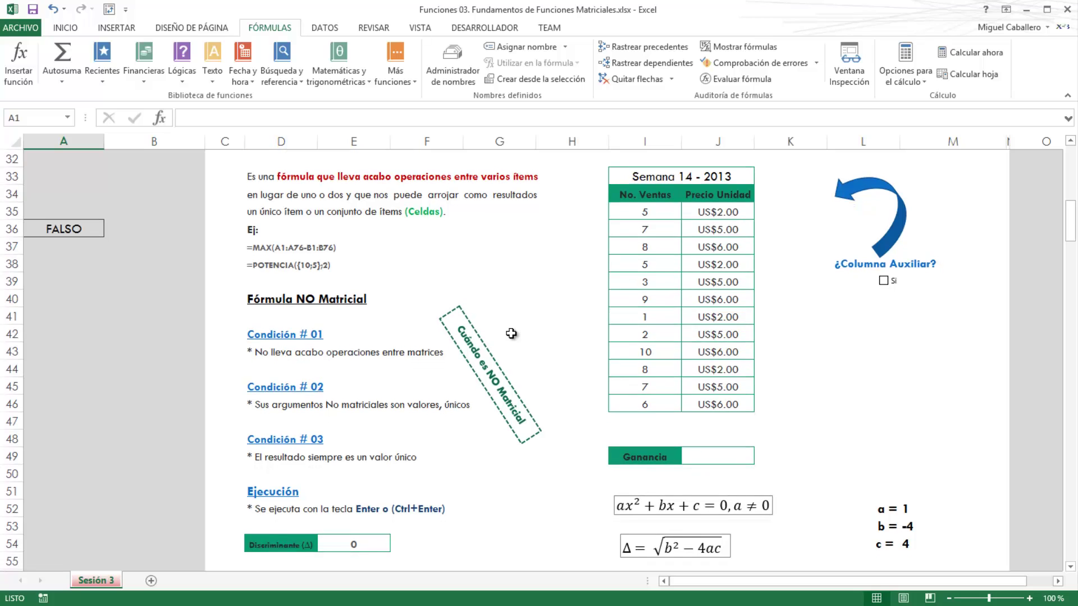
scroll(511, 333, up, 1)
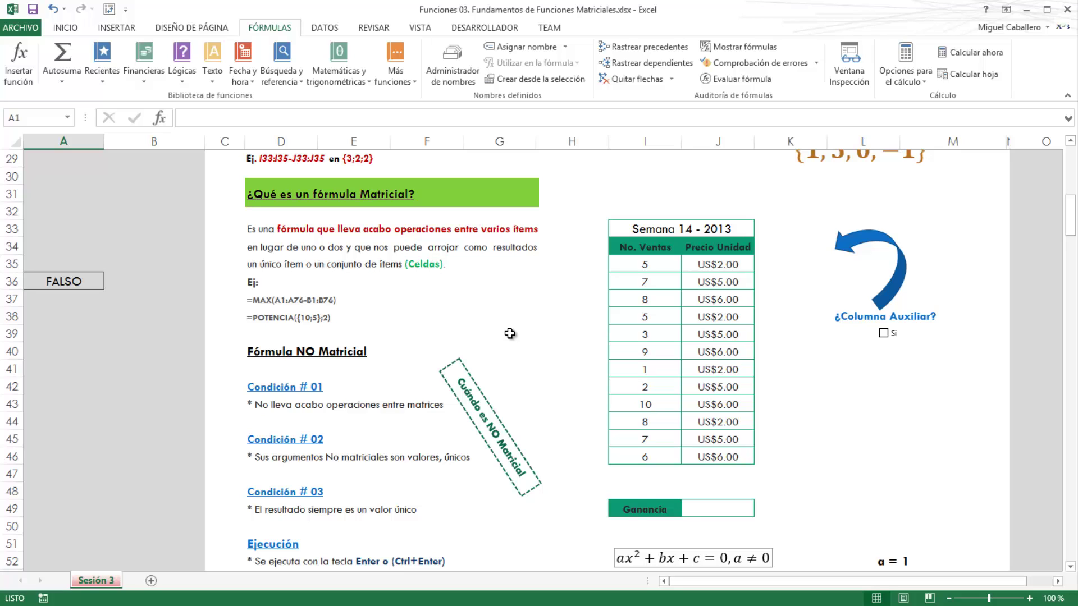
scroll(509, 334, down, 1)
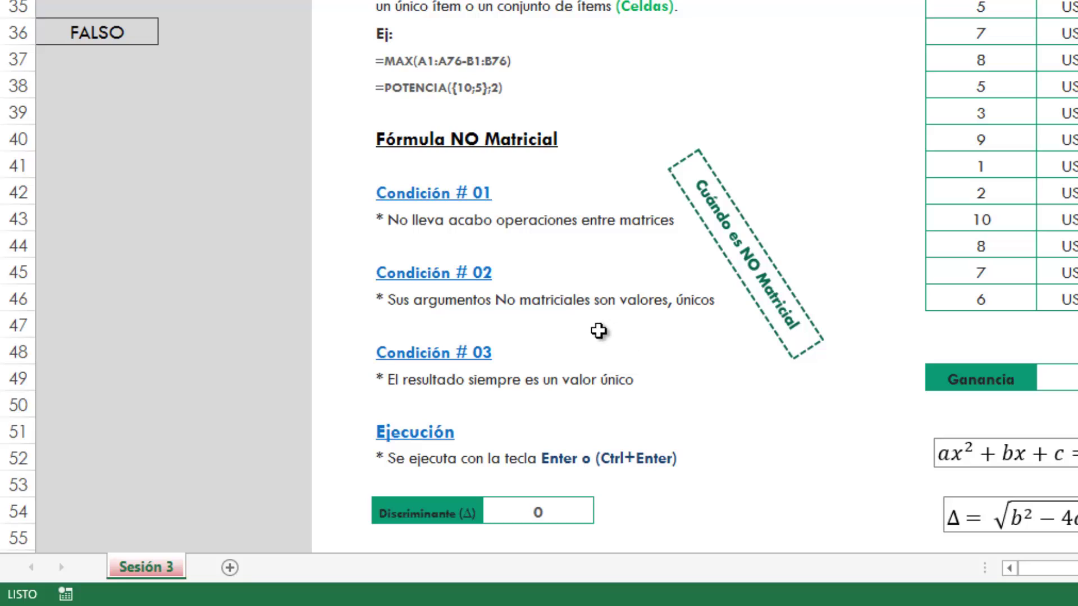
scroll(598, 330, down, 1)
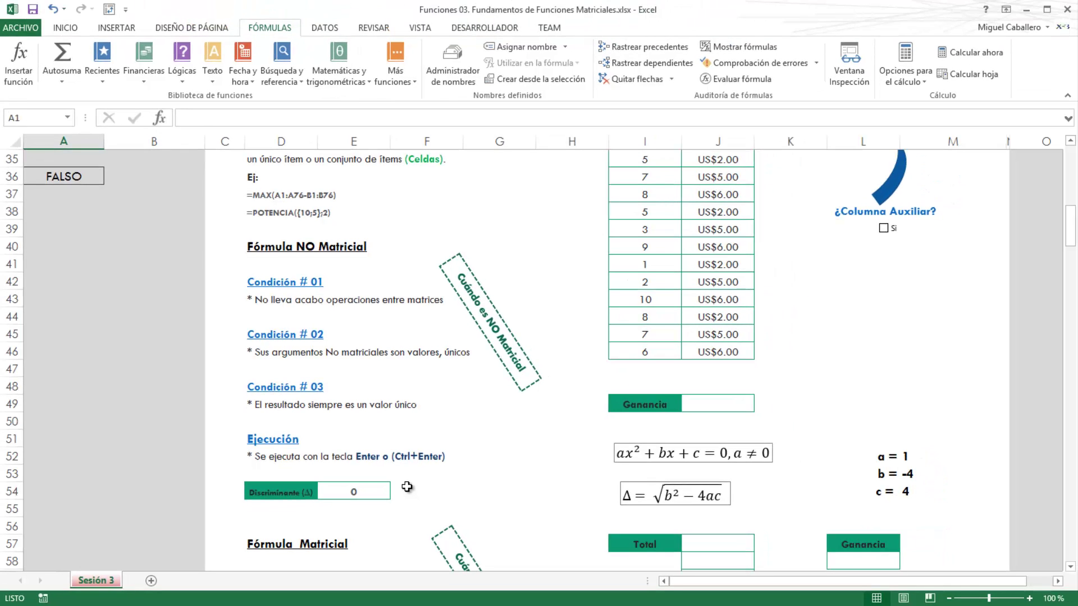
scroll(407, 486, up, 2)
scroll(407, 487, up, 2)
scroll(407, 486, down, 1)
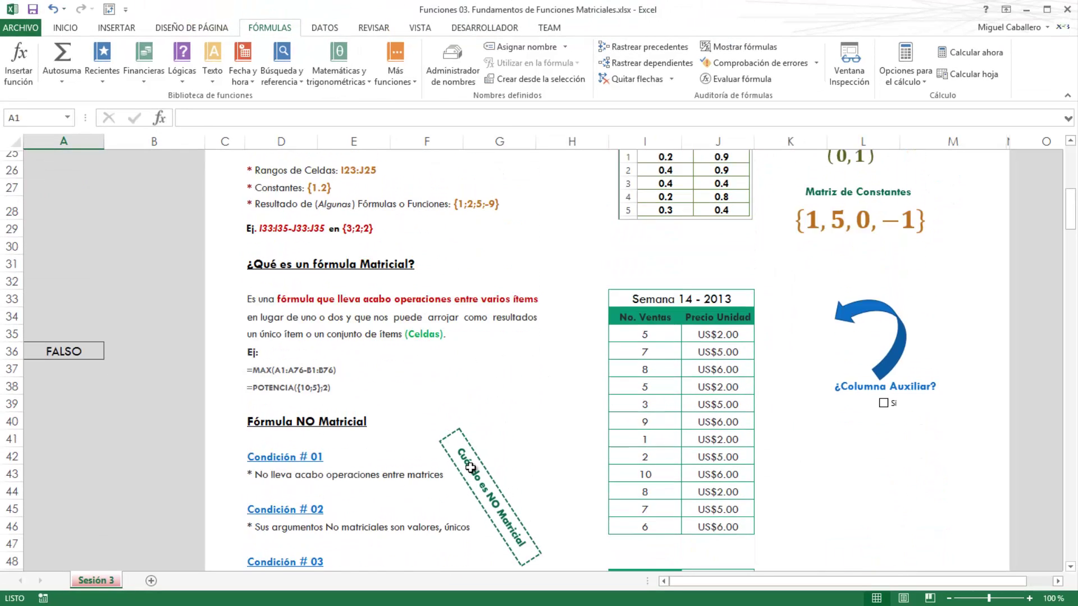
scroll(681, 454, right, 3)
drag(887, 581, 695, 581)
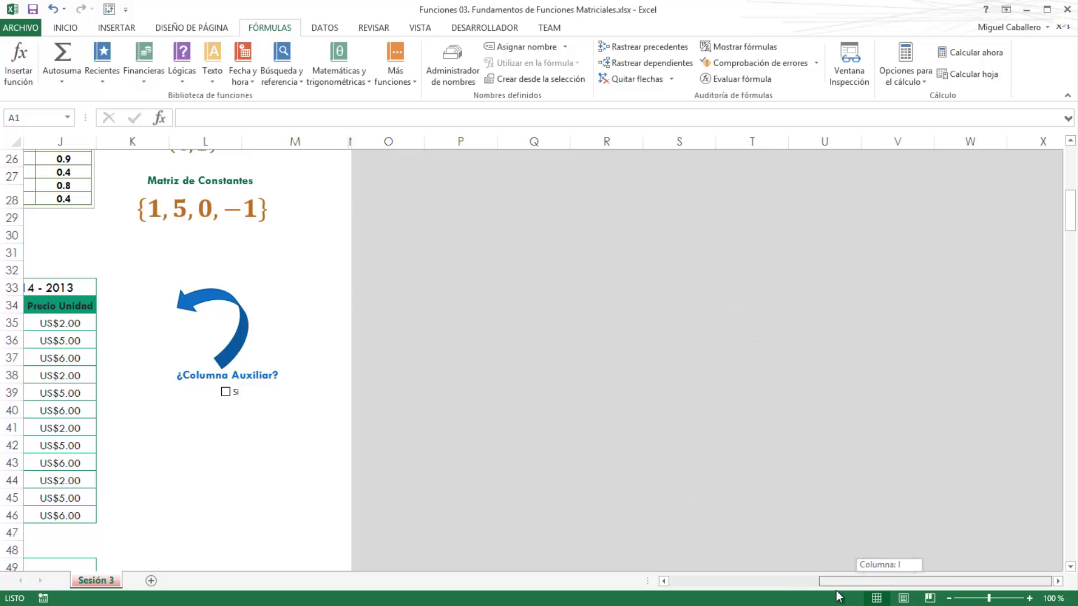
scroll(744, 393, down, 1)
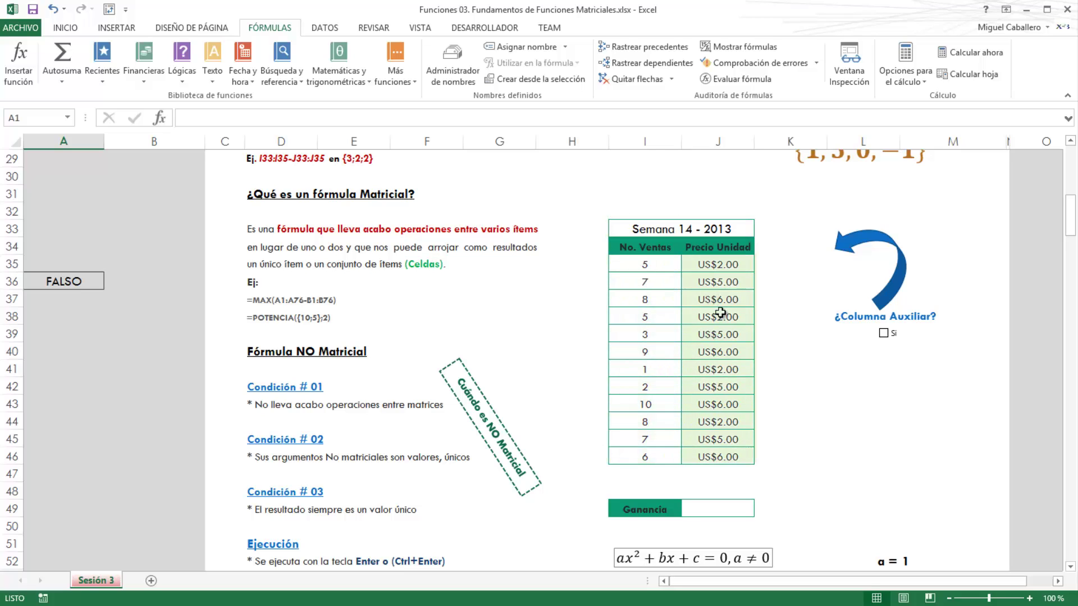
click(715, 513)
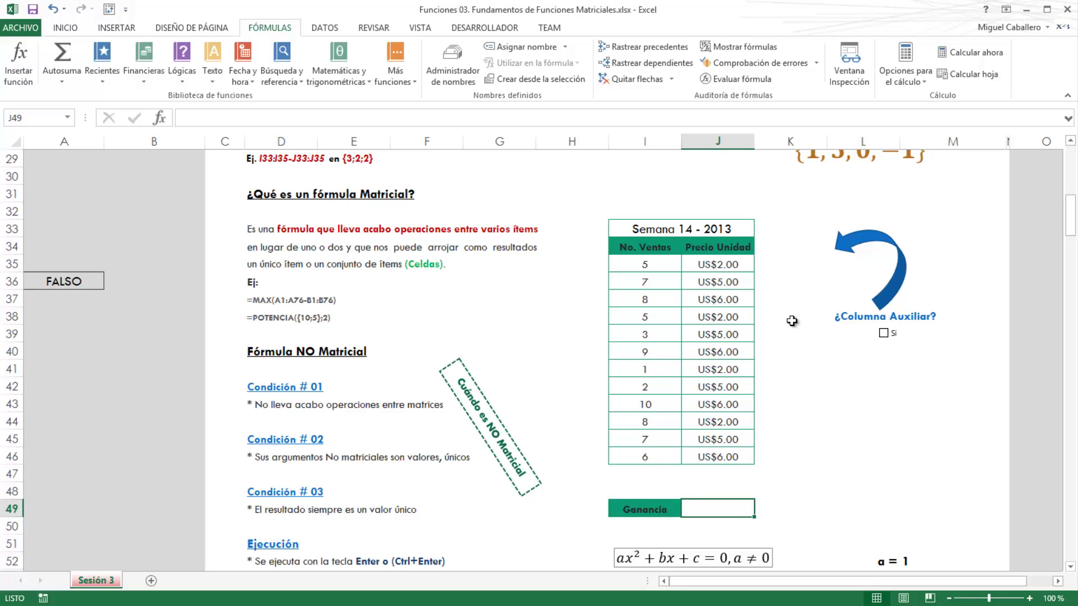
Turn on the ¿Columna Auxiliar? Si option and inspect the K35 Total formula
click(884, 333)
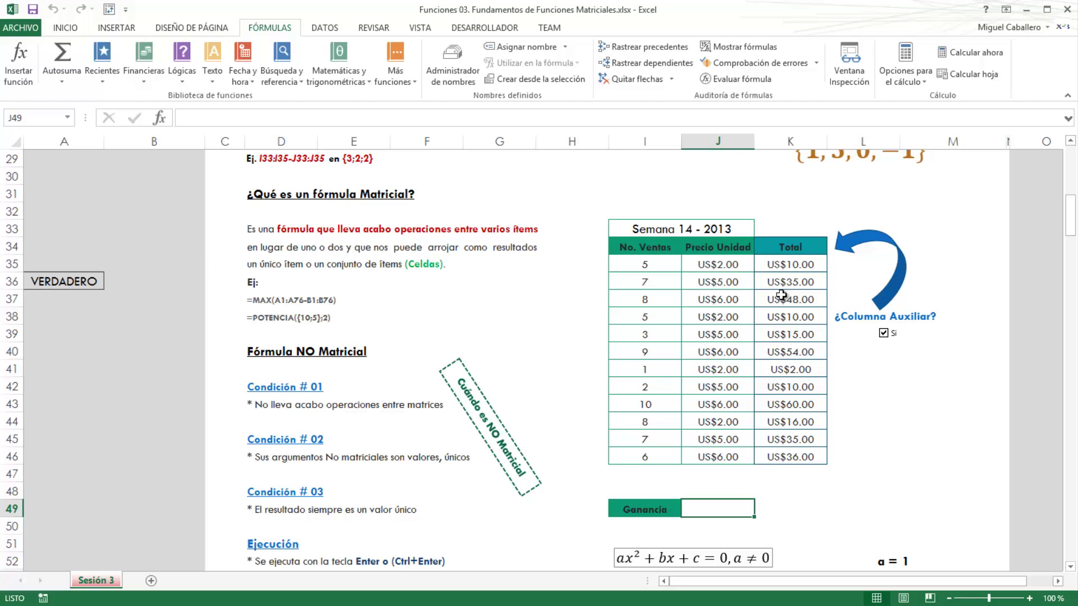
click(792, 266)
double_click(792, 266)
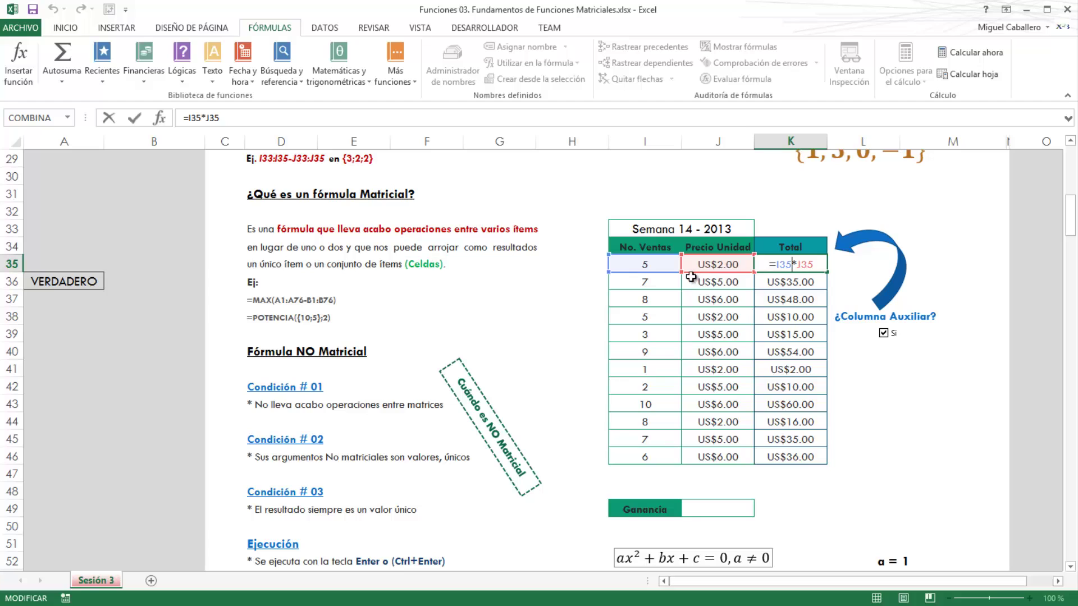
key(ctrl+Return)
Inspect the K44 Total formula, then select the empty Ganancia cell J49
click(806, 431)
key(ctrl+Up)
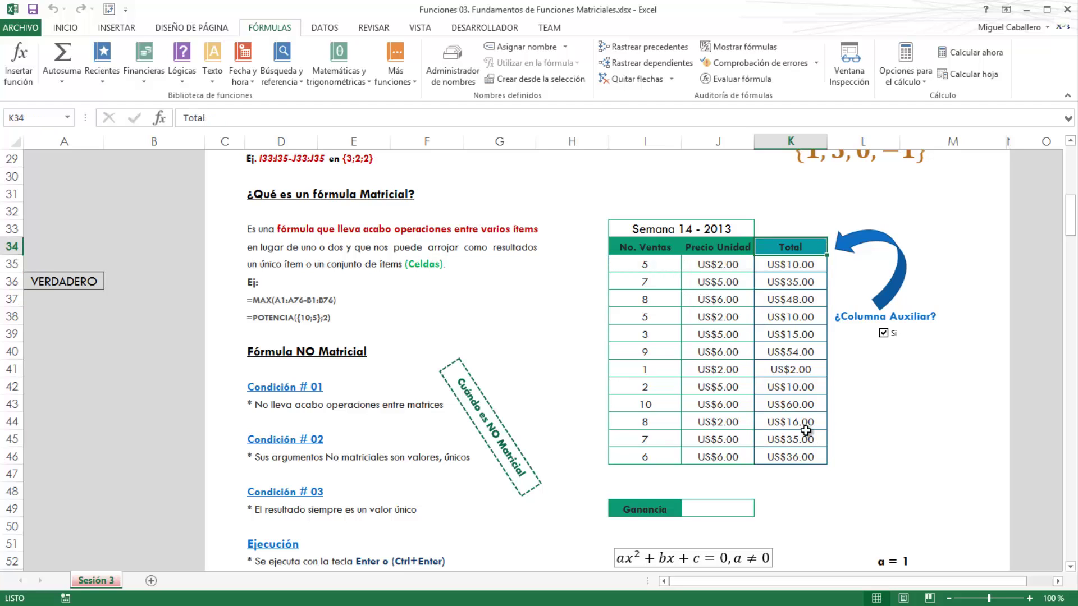
double_click(805, 429)
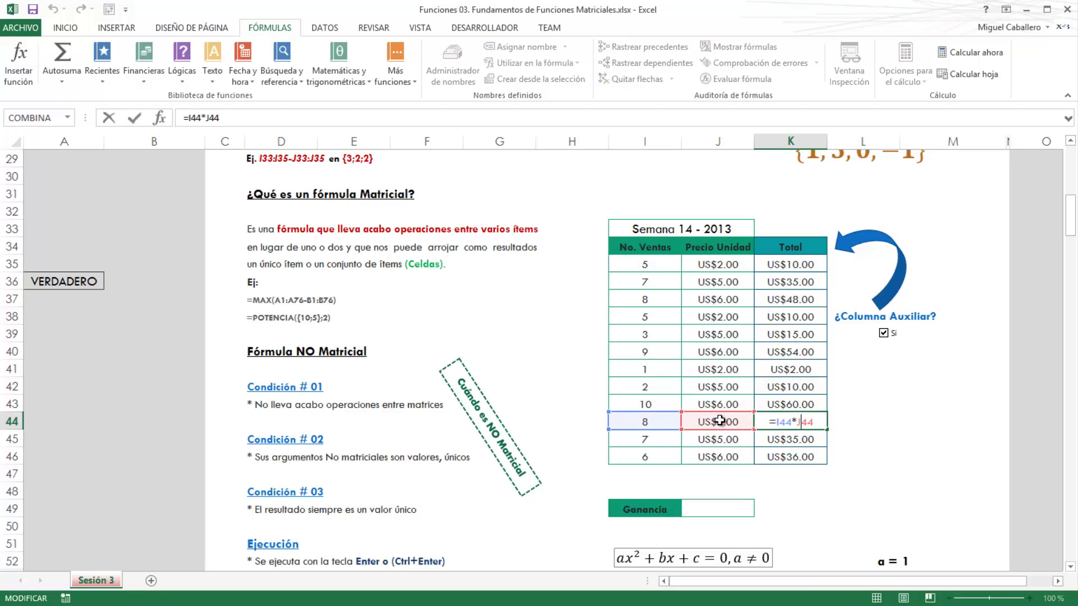
key(ctrl+Return)
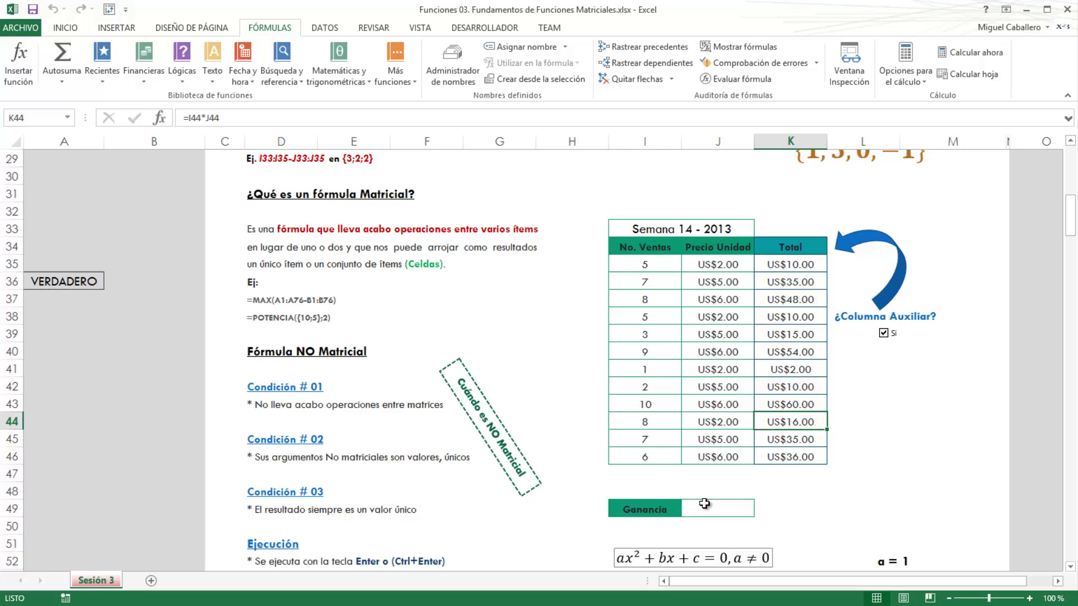
click(704, 503)
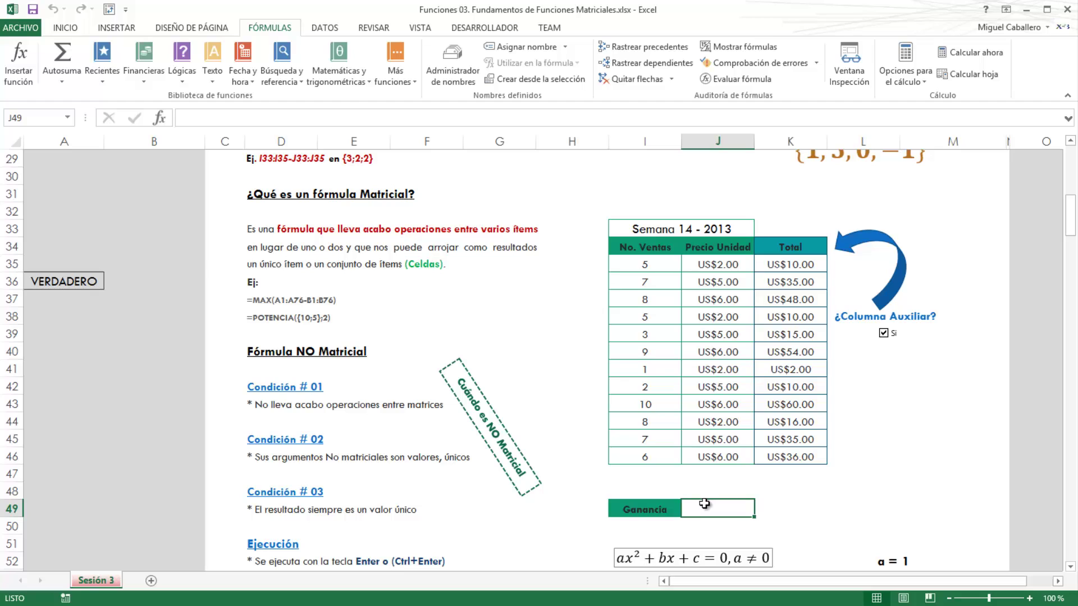
Enter =SUMA(K35:K46) in Ganancia cell J49 to total US$331.00
text(=)
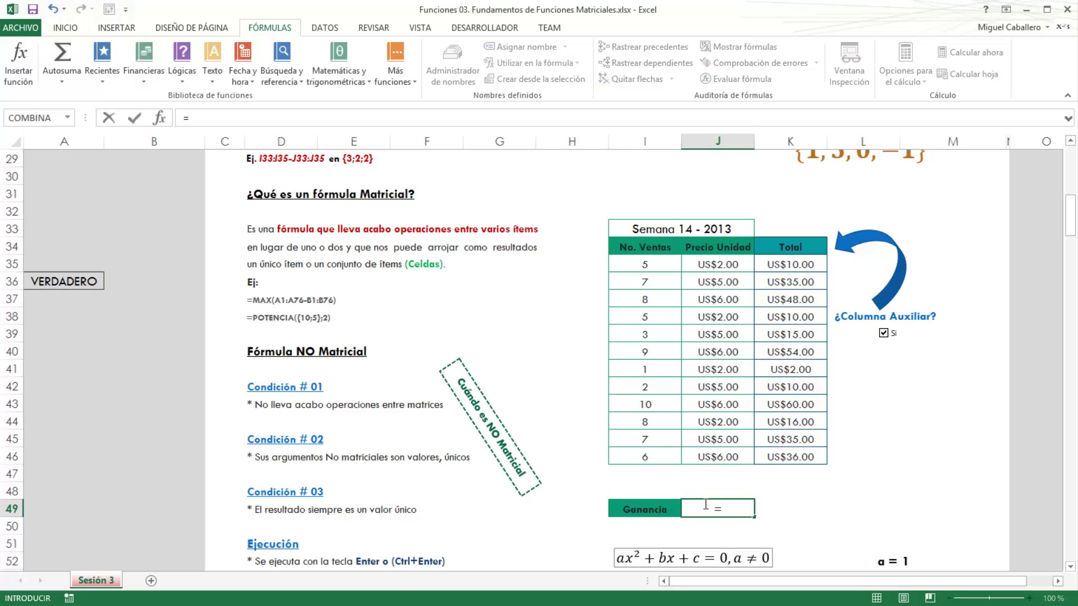
text(su)
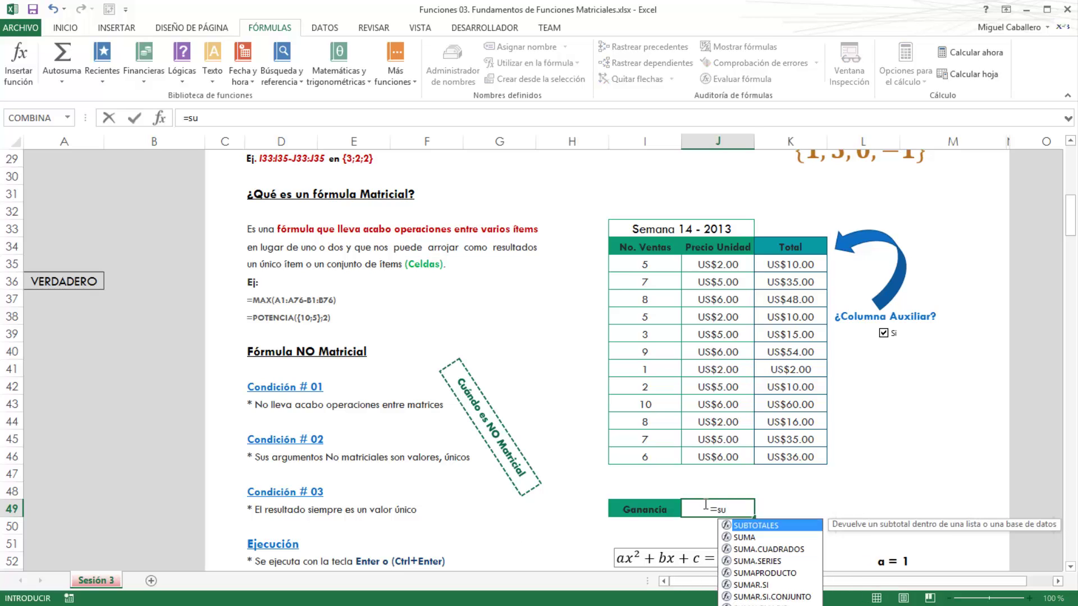
key(Down)
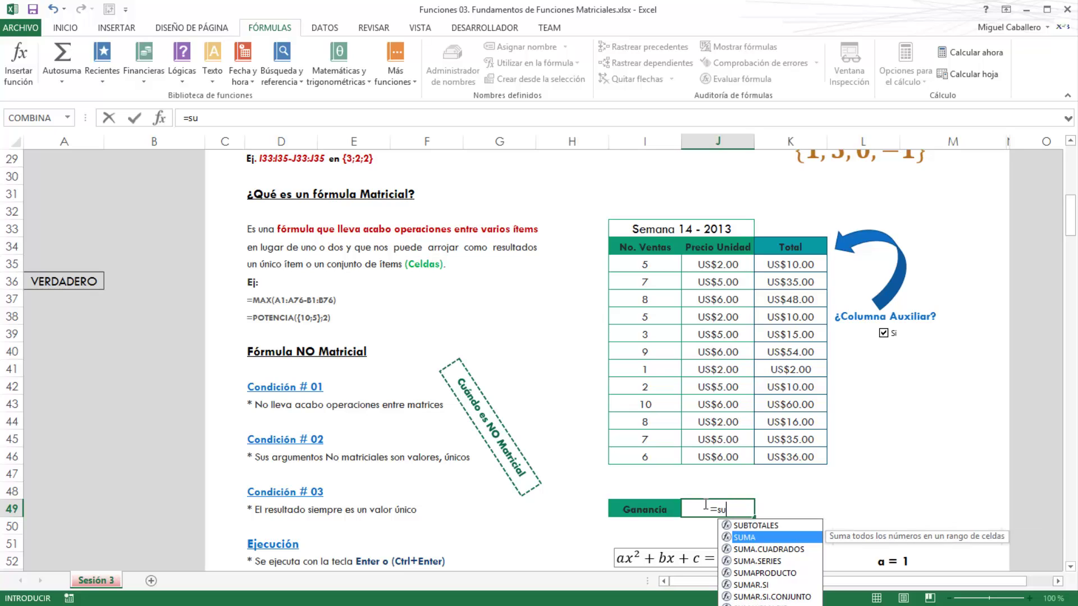
key(Tab)
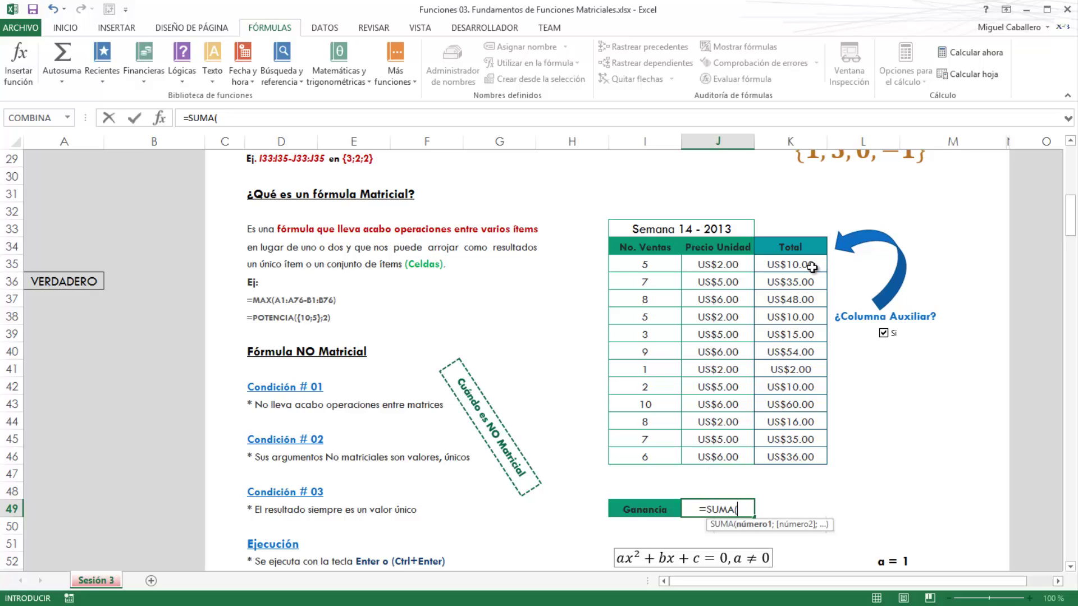
mouse_move(810, 268)
mouse_down()
mouse_move(799, 493)
mouse_move(804, 457)
mouse_up()
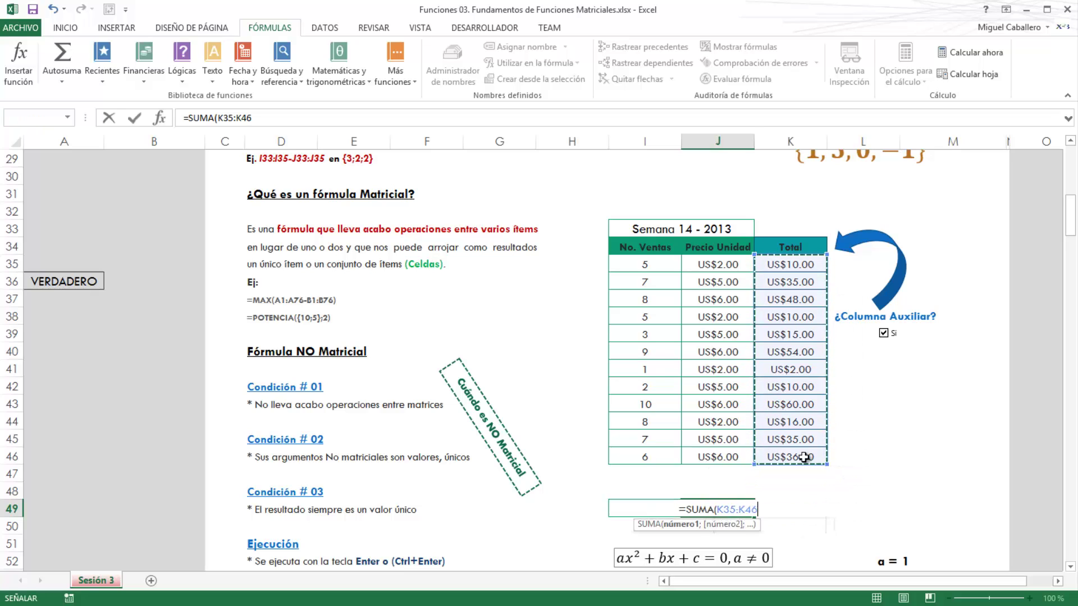
key(ctrl+Return)
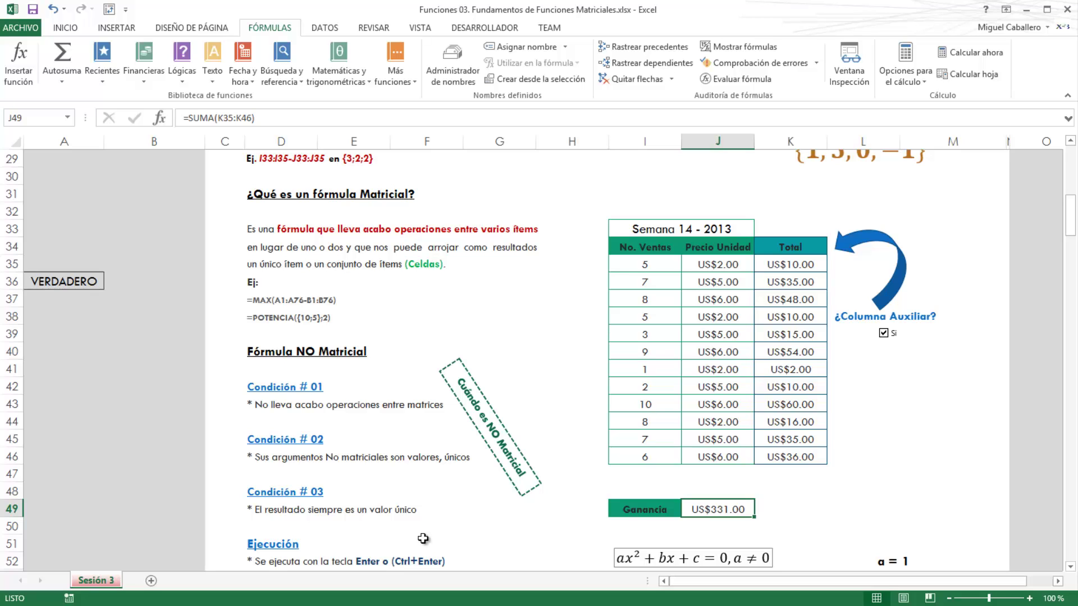
scroll(484, 554, down, 4)
Clear the old discriminant formula in E54 and start a new RAIZ function
scroll(483, 554, down, 1)
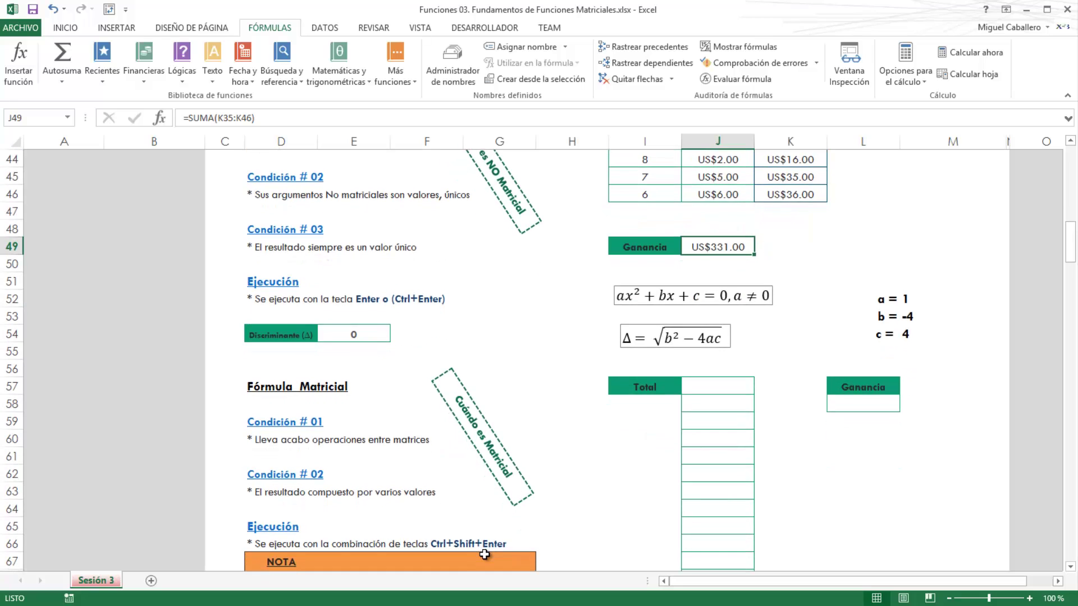
click(345, 331)
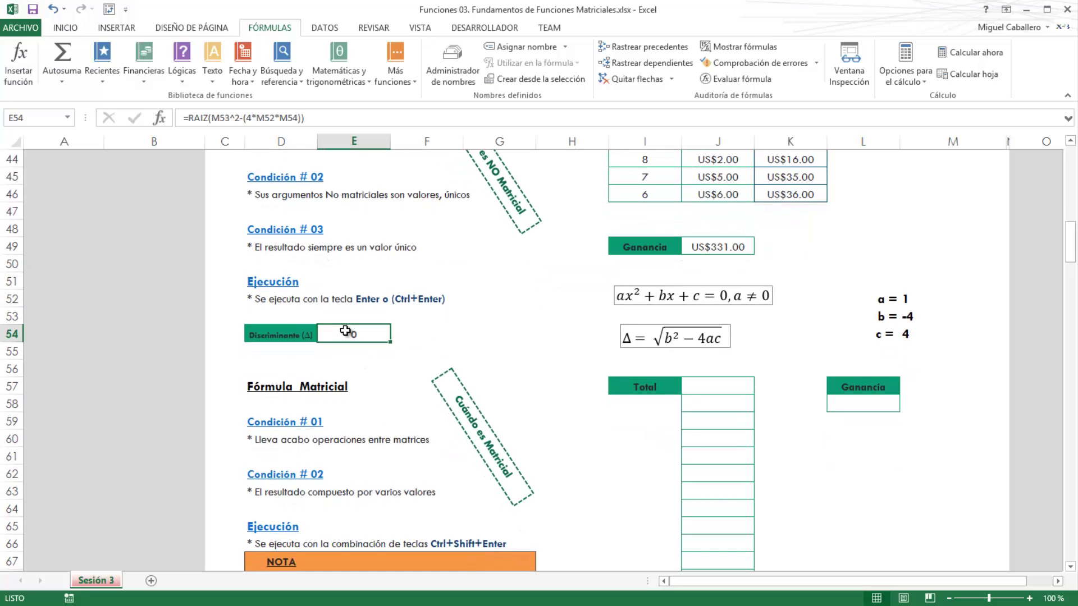
key(Delete)
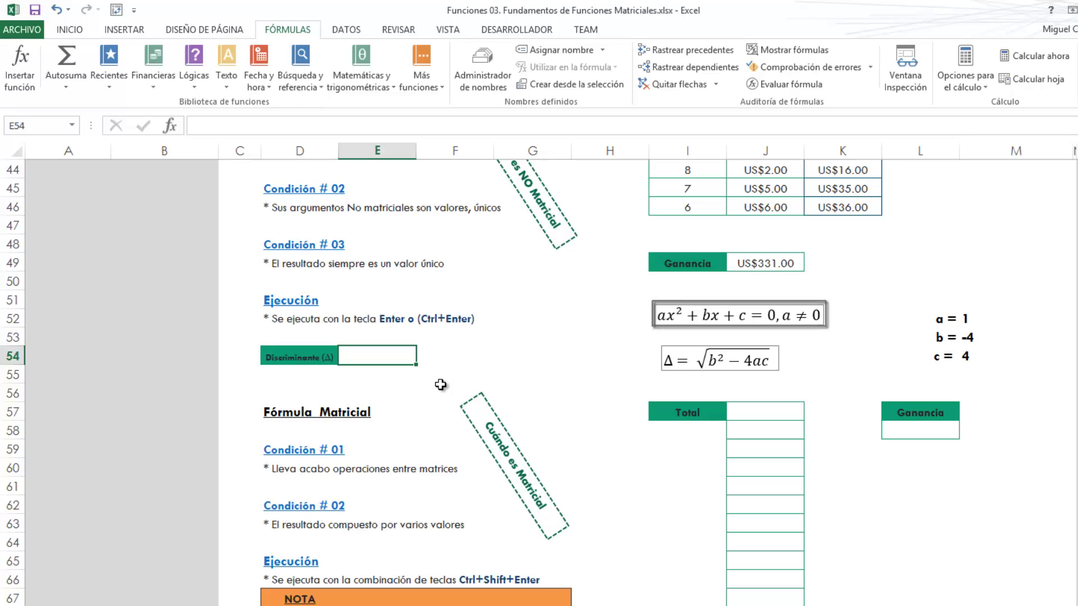
text(=ra)
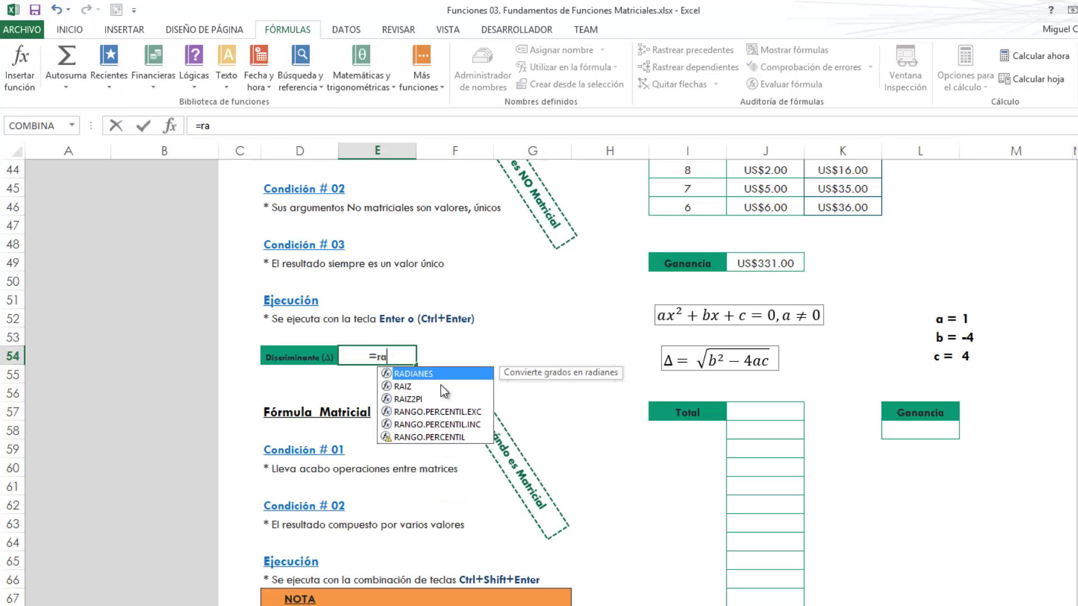
key(Down)
key(Tab)
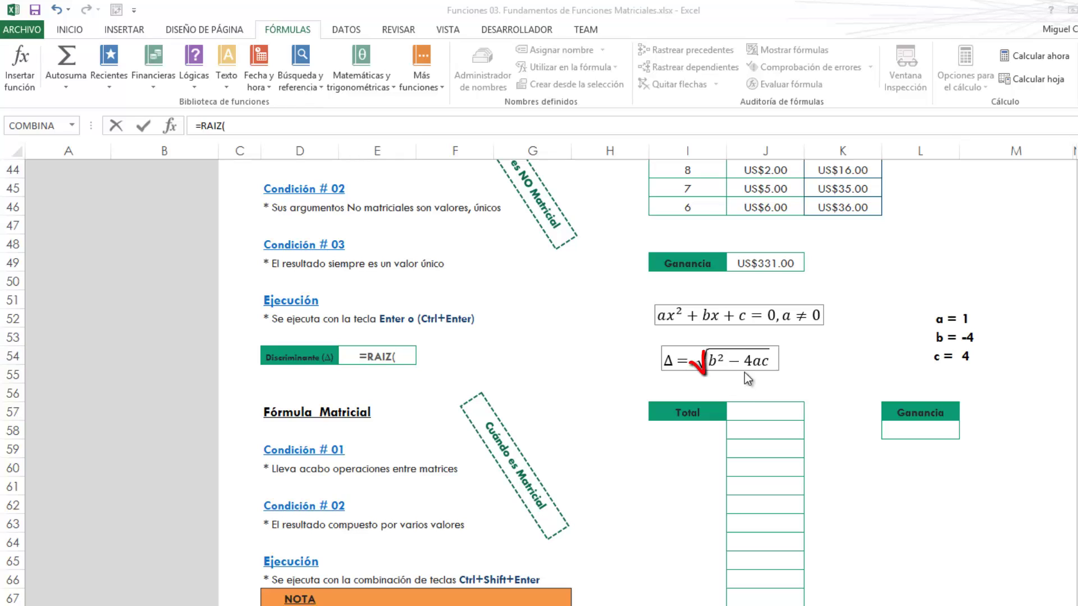
Complete E54 as =RAIZ(M53^2-(4*M52*M54)), which shows 0
click(974, 338)
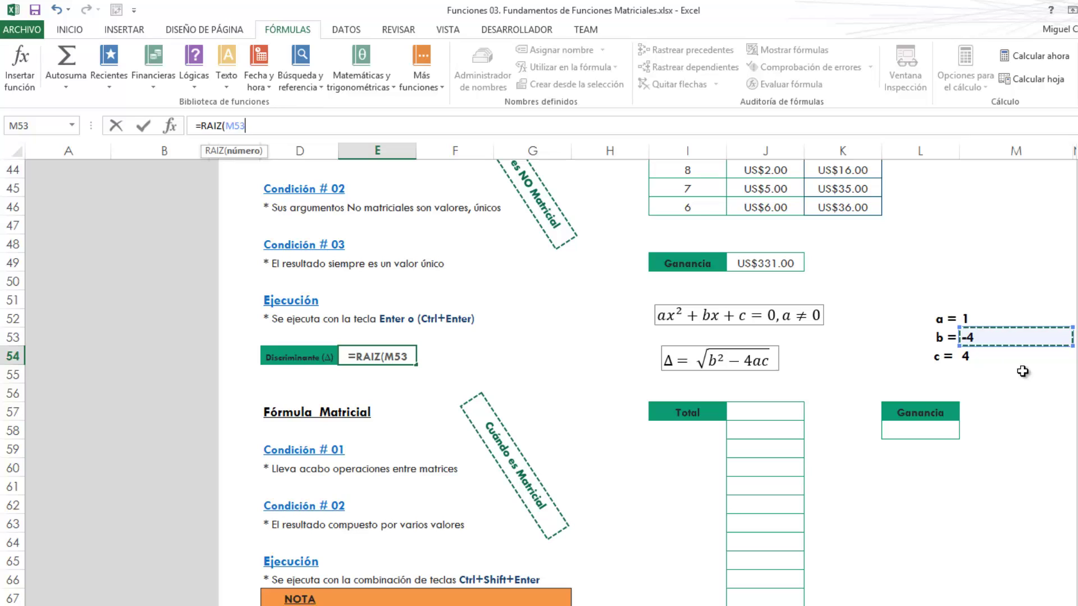
text(^)
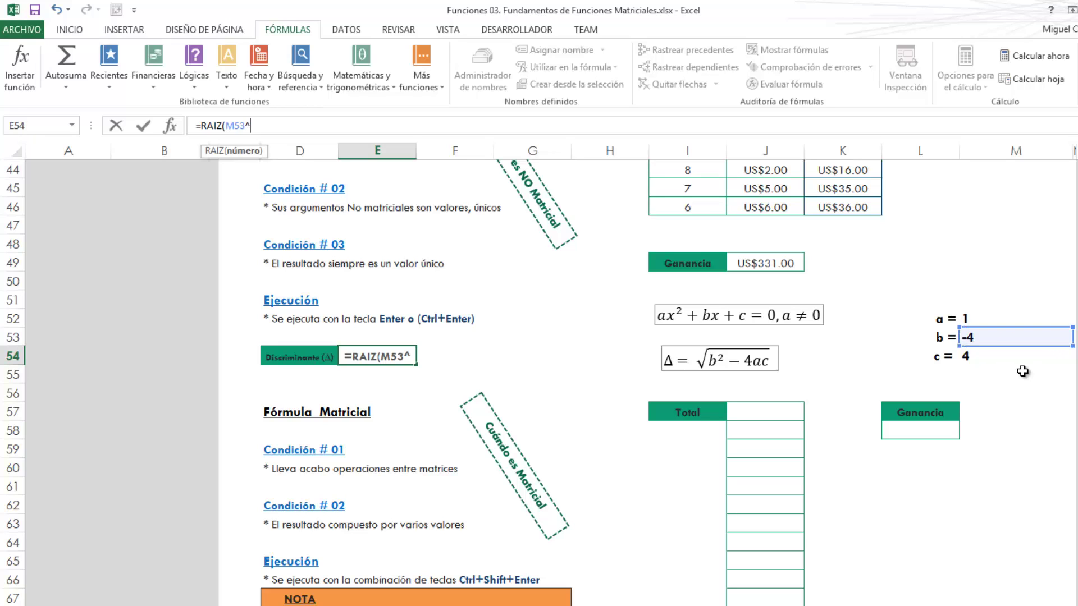
text(2-)
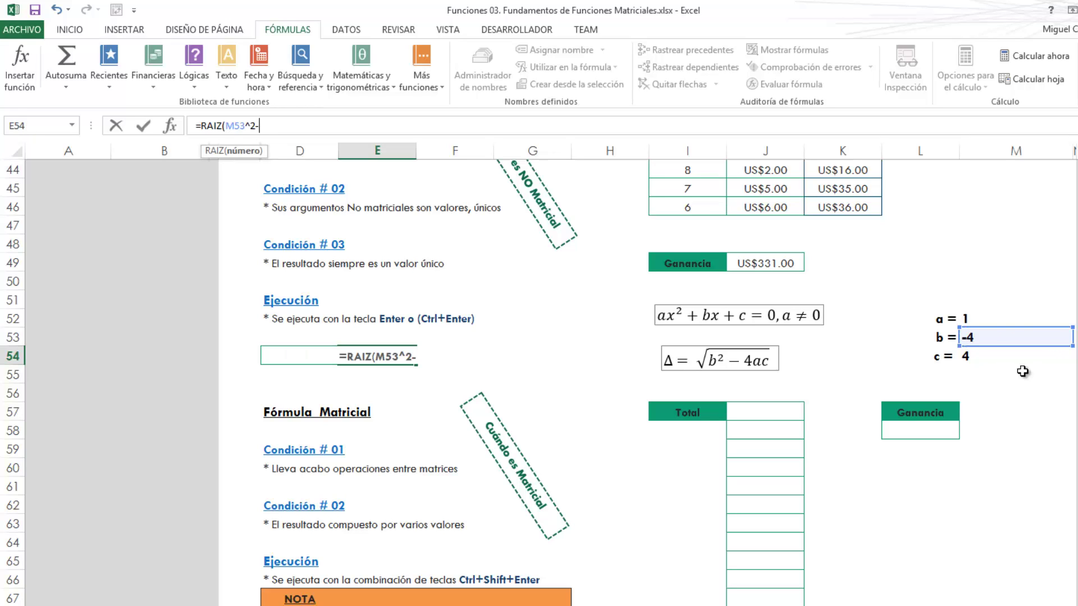
text((4)
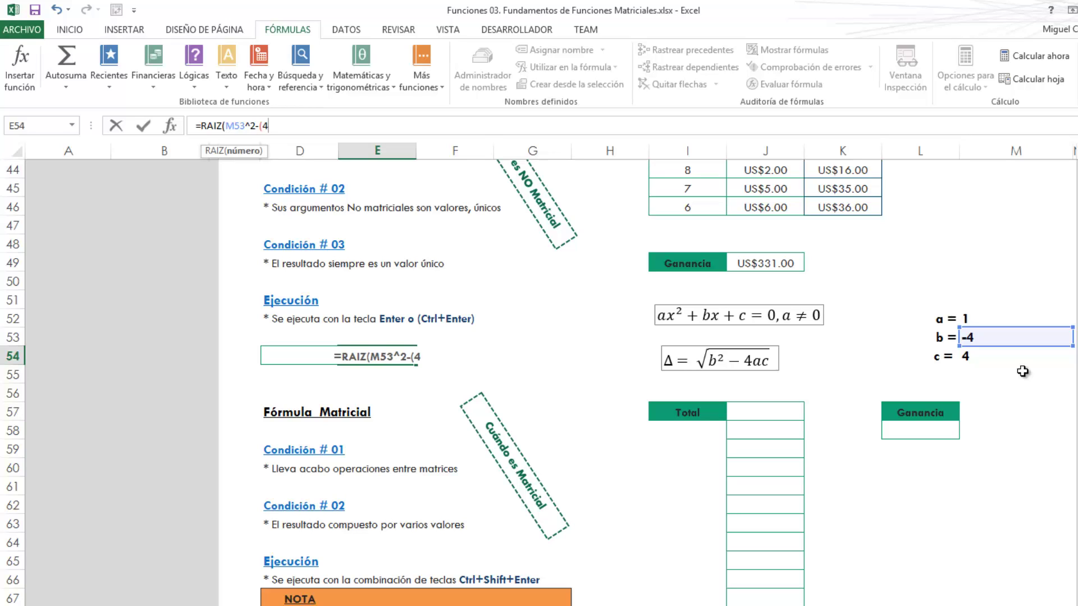
text(*)
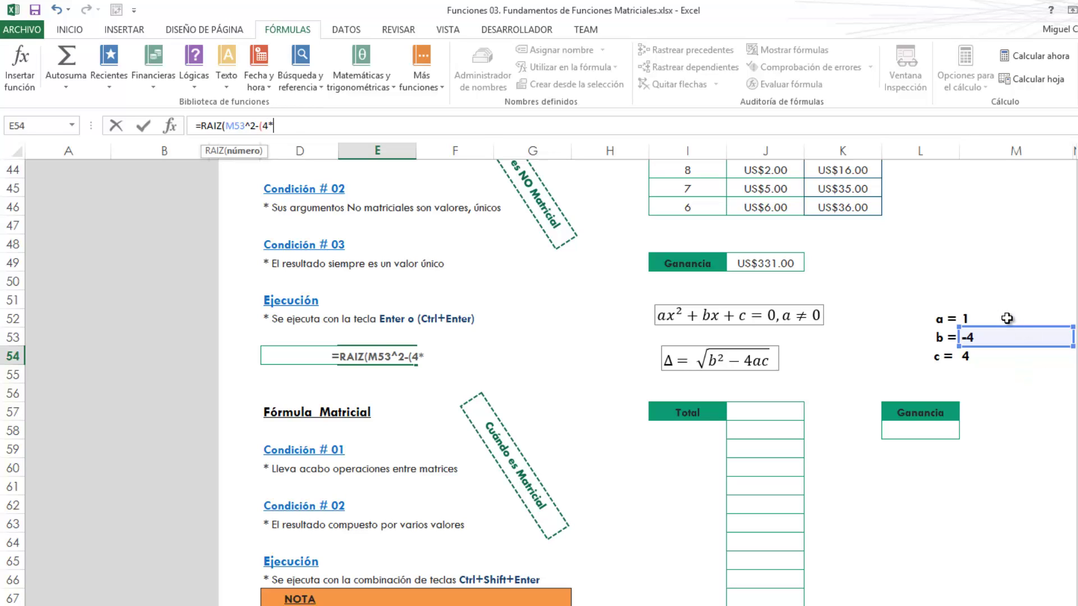
click(1005, 317)
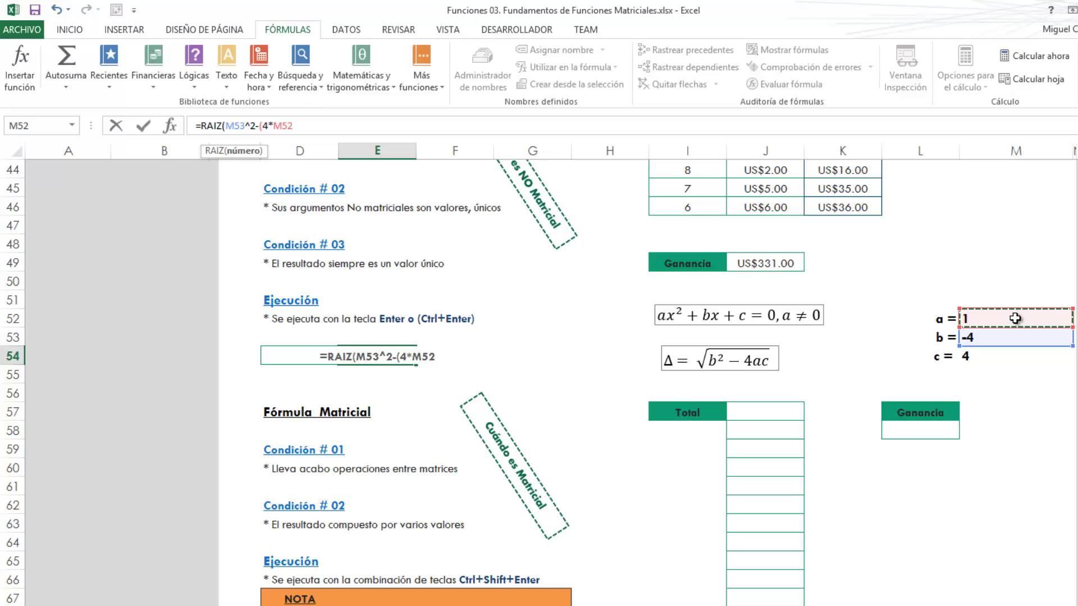
text(*)
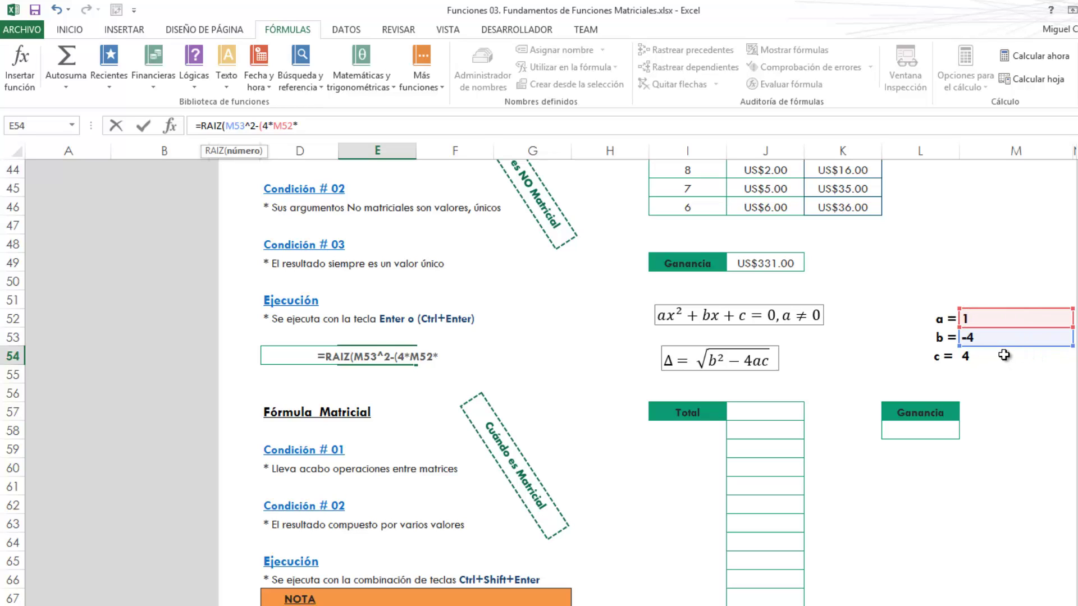
click(1003, 354)
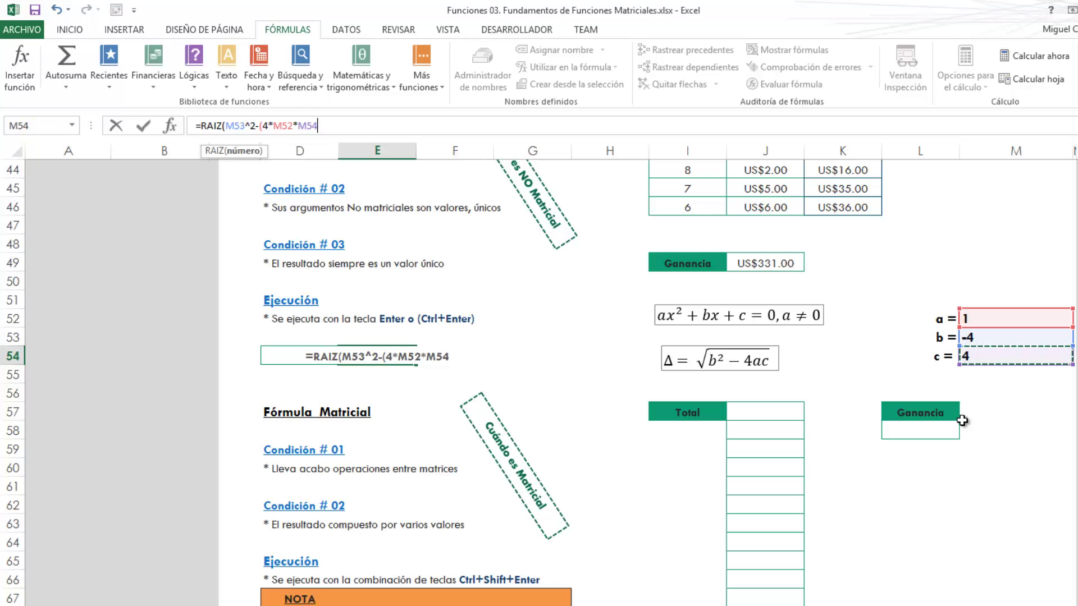
text()))
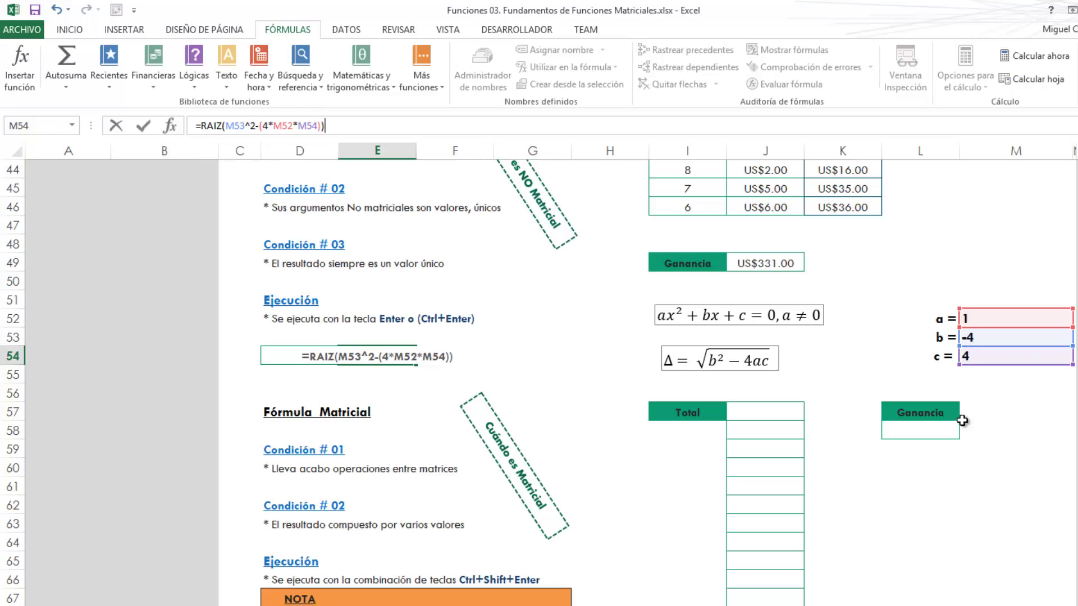
key(ctrl+Return)
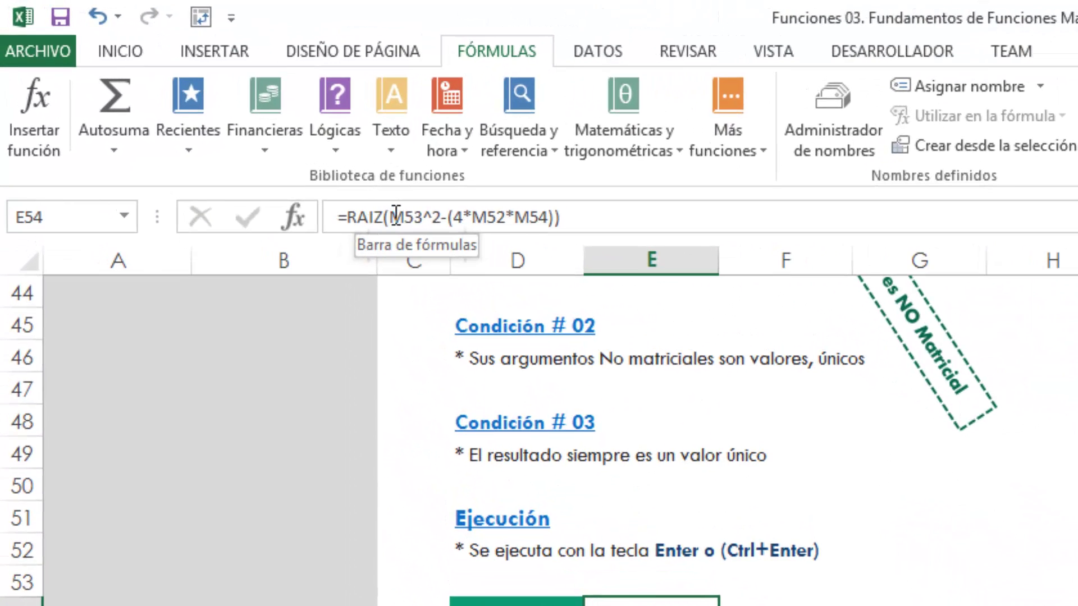
click(377, 213)
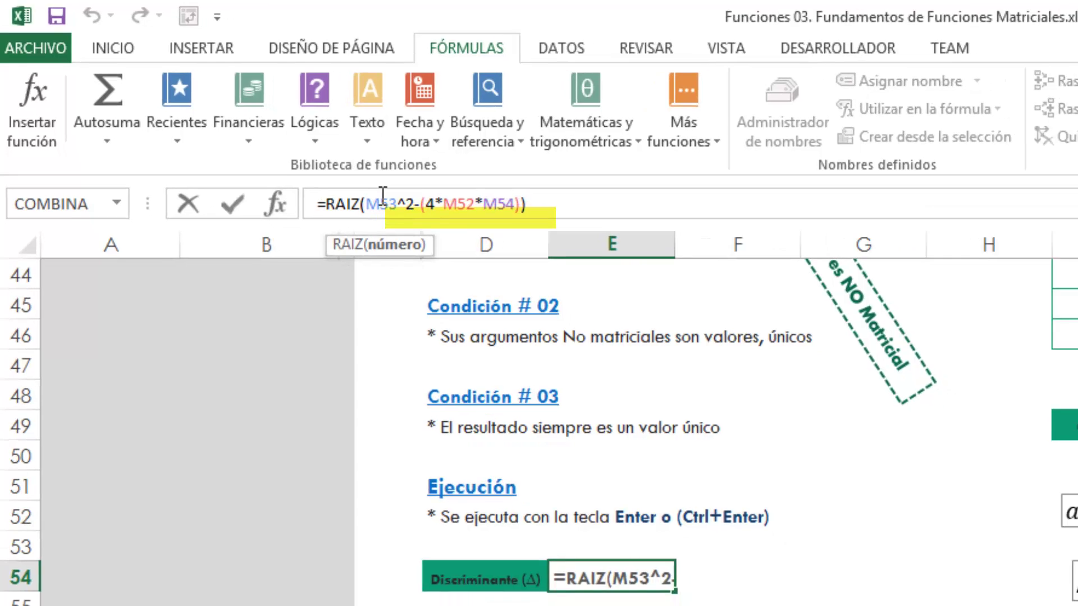
key(ctrl+Return)
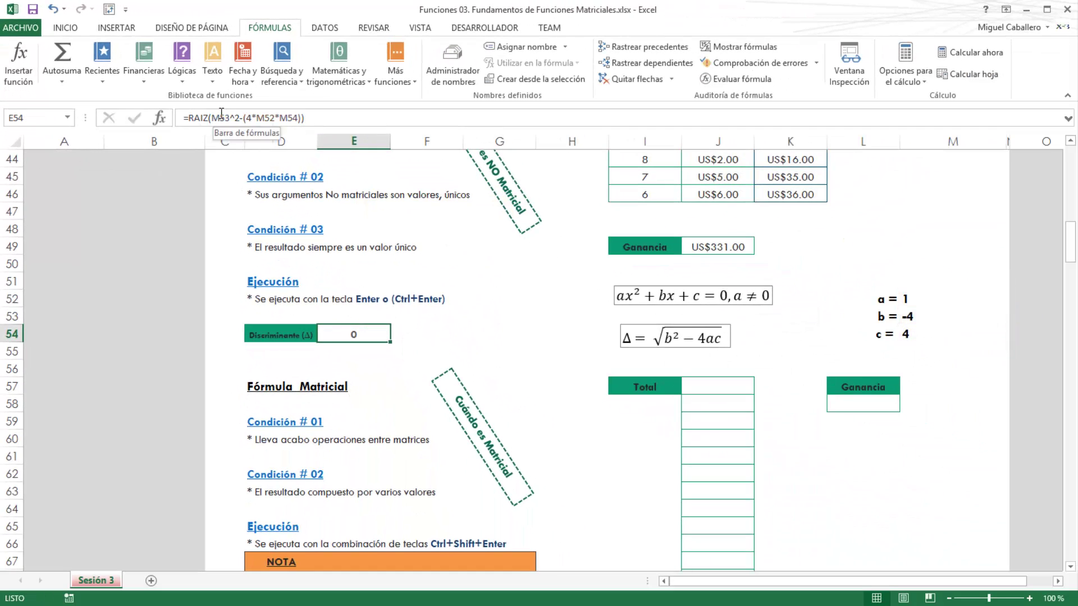
scroll(282, 213, down, 3)
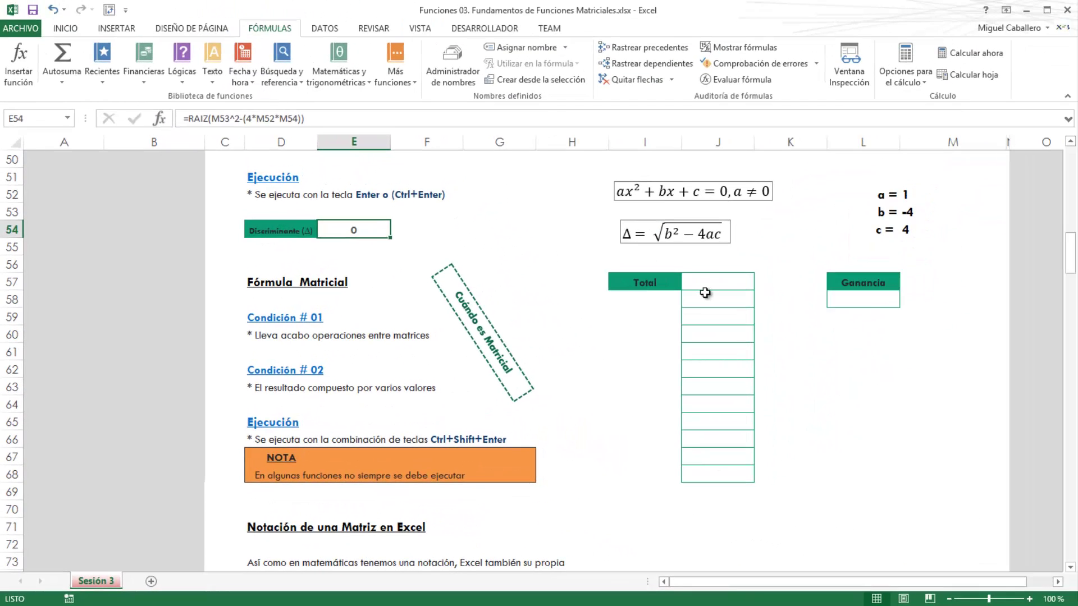
Review the Total values K35:K46 and their sum before working in J57
click(705, 292)
scroll(706, 291, up, 1)
scroll(706, 292, up, 2)
scroll(707, 294, up, 1)
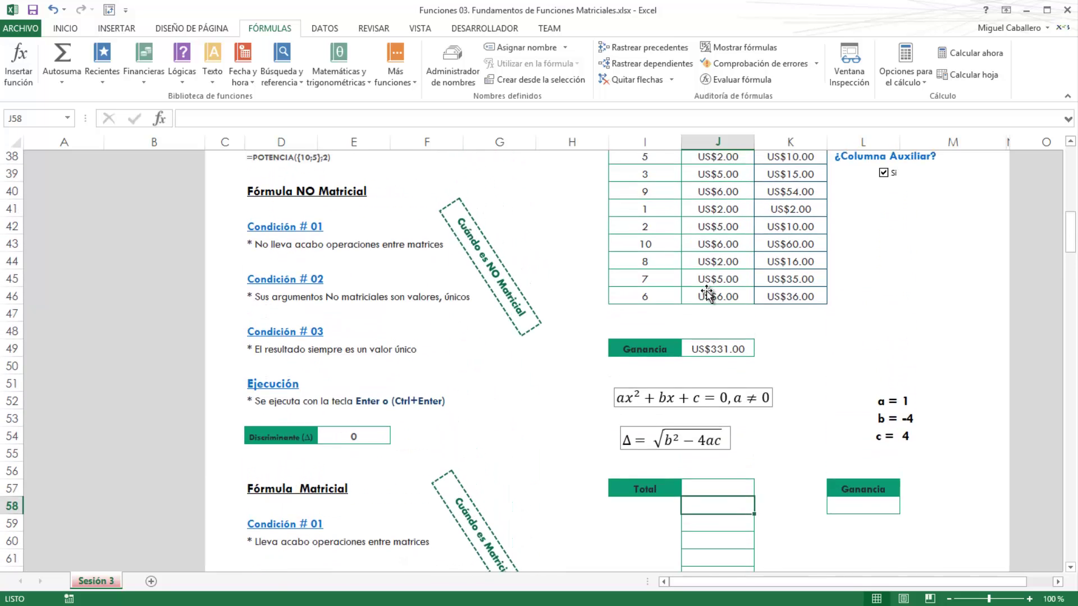
scroll(708, 293, up, 1)
scroll(786, 343, up, 2)
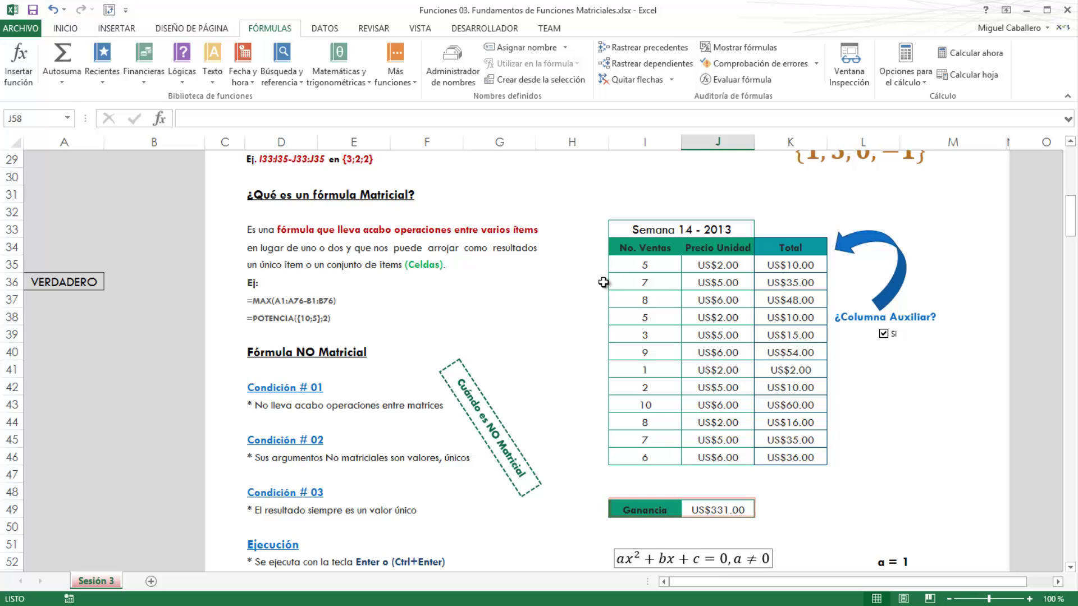
scroll(604, 292, down, 2)
scroll(603, 293, down, 4)
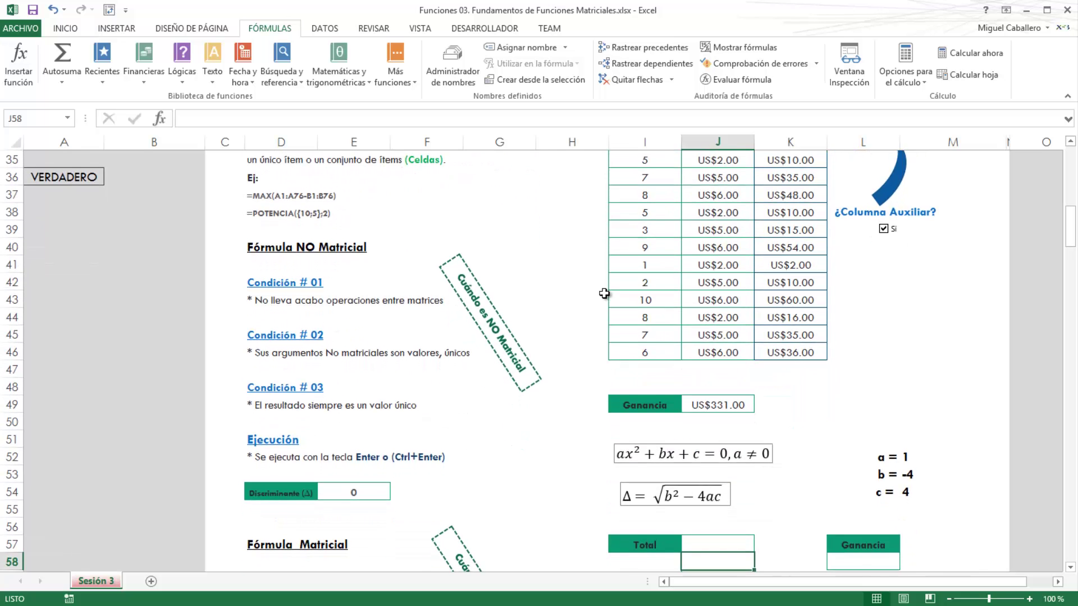
click(724, 432)
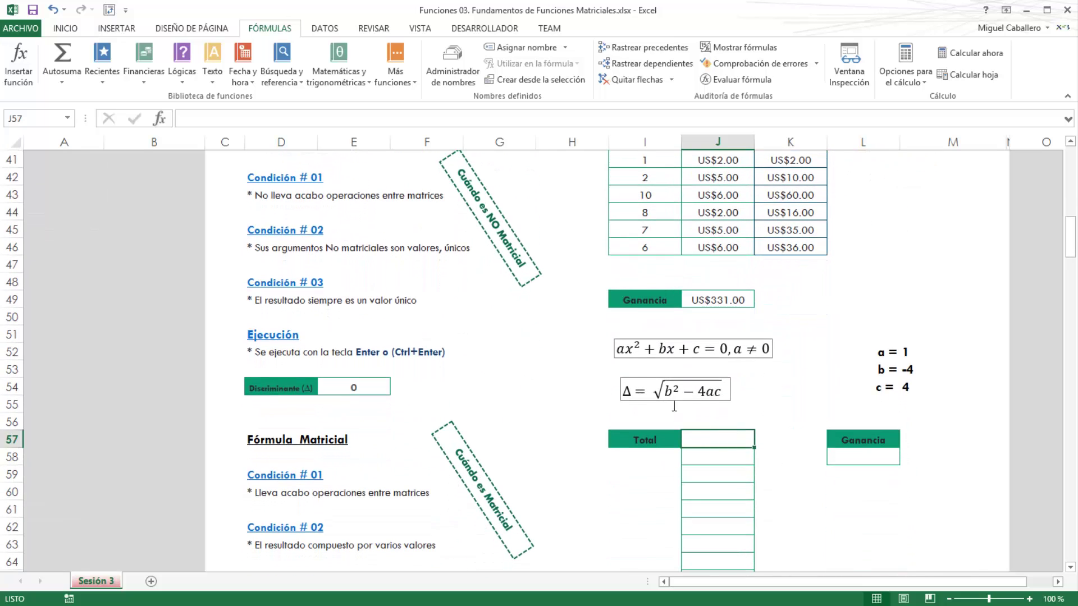
click(281, 119)
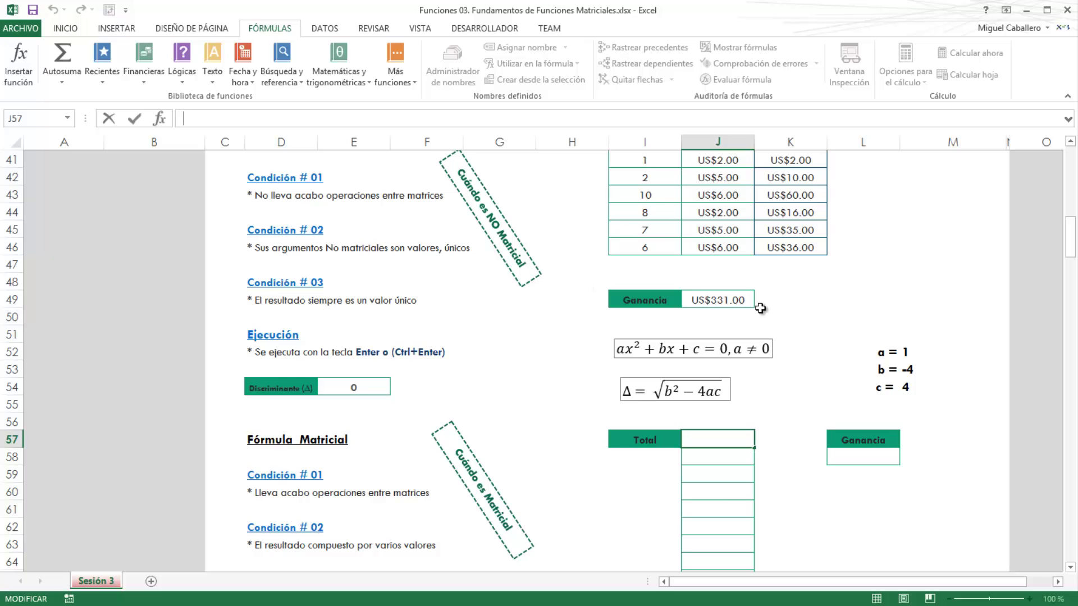
click(870, 286)
scroll(870, 286, up, 3)
drag(790, 213, 783, 405)
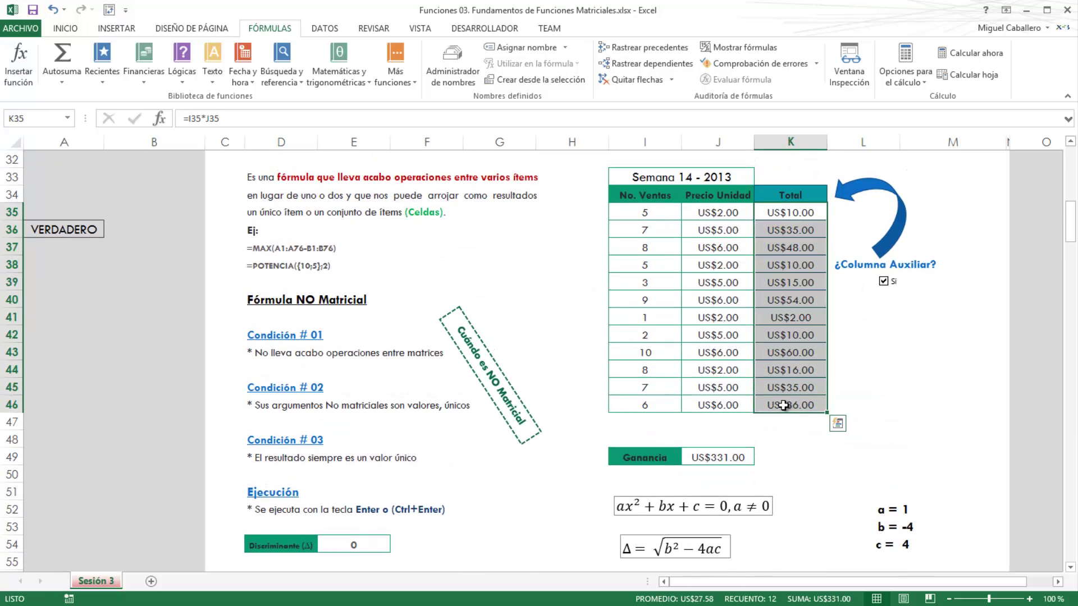
click(873, 389)
scroll(867, 401, down, 3)
scroll(867, 400, down, 2)
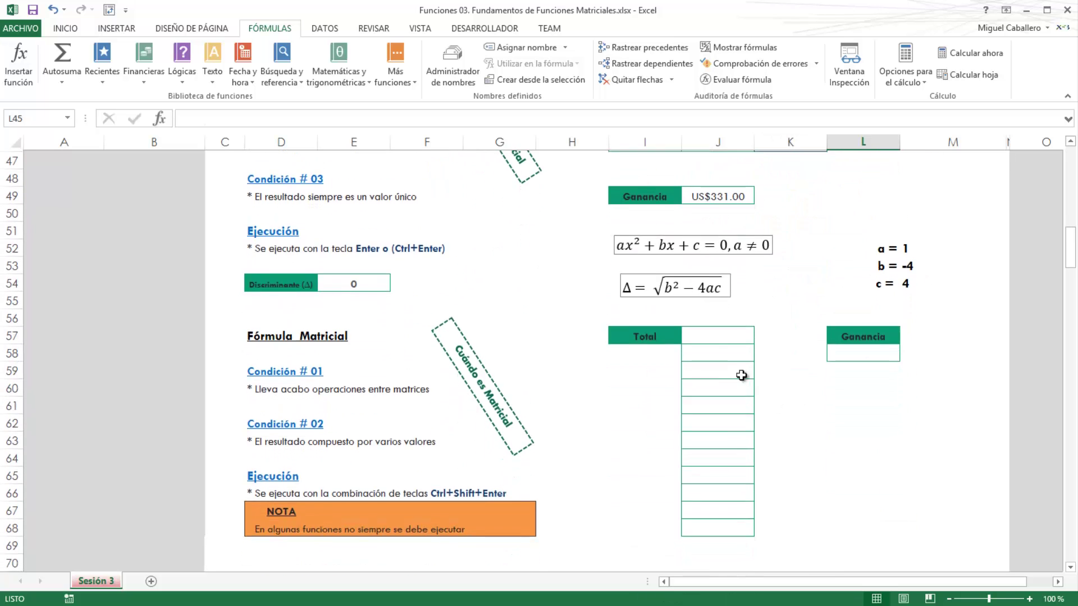
Enter the array formula {=I35:I46*J35:J46} in J57, which displays 10
click(710, 332)
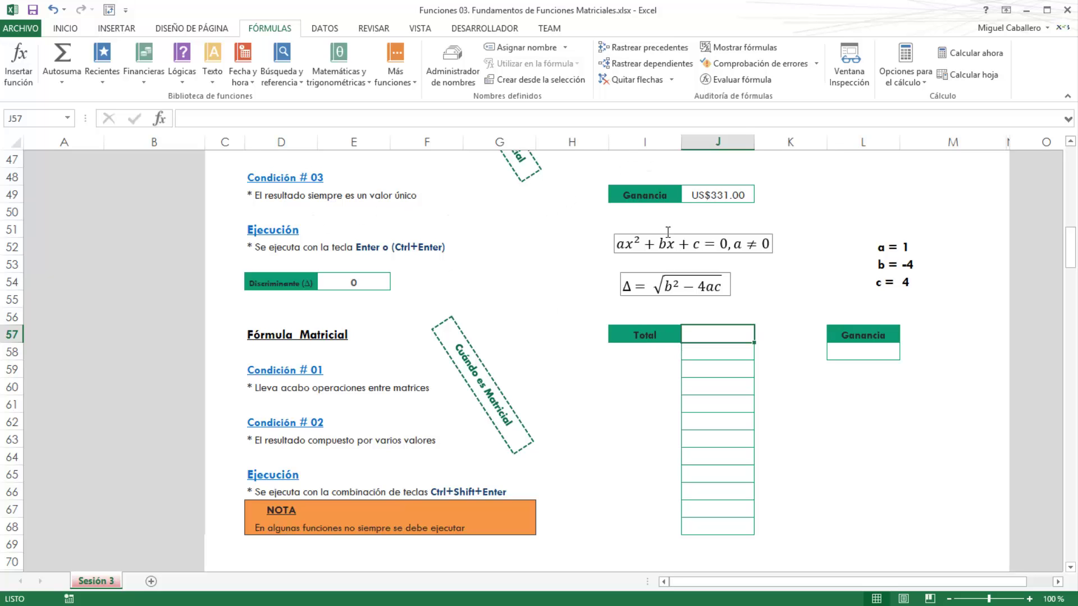
text(=)
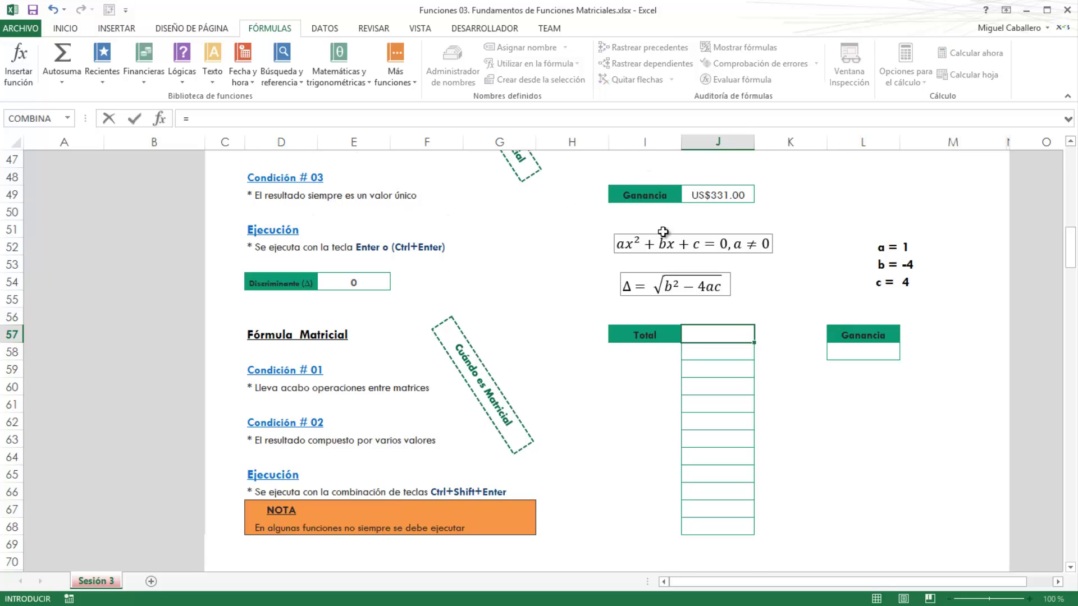
scroll(668, 236, up, 5)
scroll(674, 286, up, 1)
click(648, 268)
drag(648, 270, 639, 455)
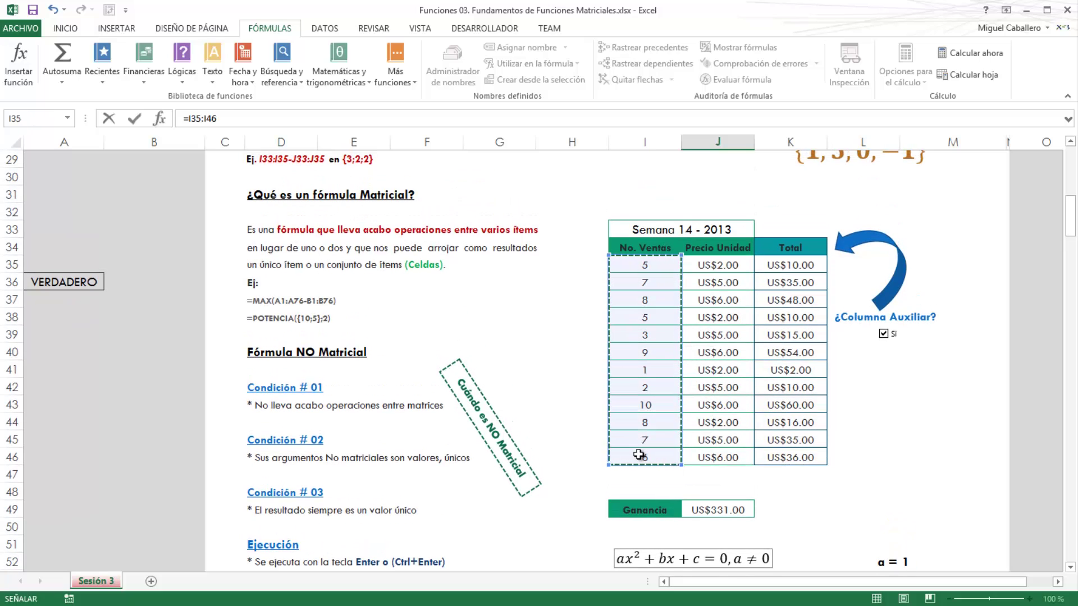
text(-)
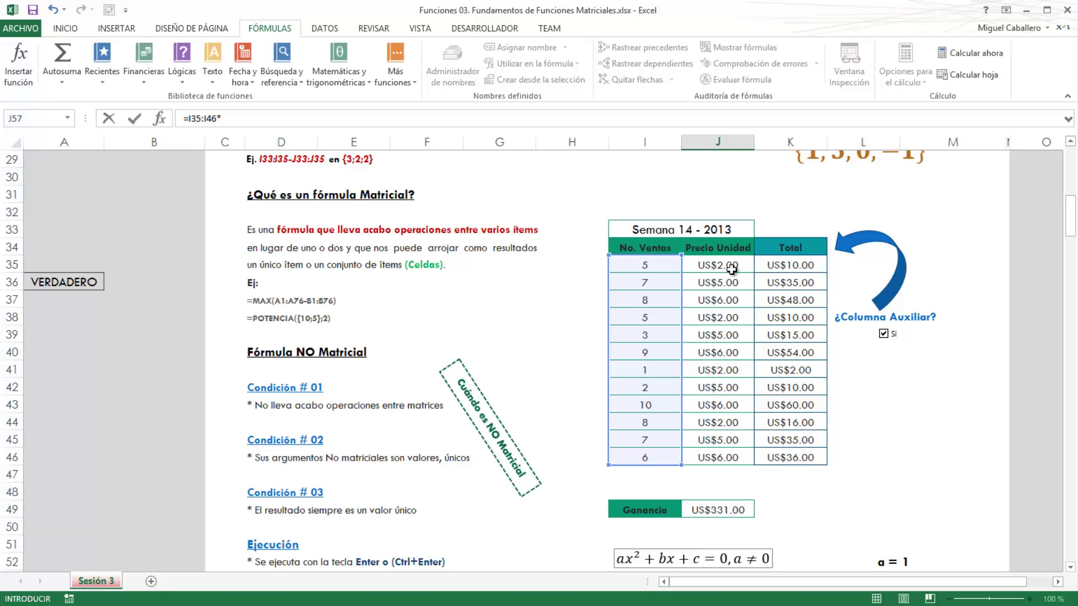
drag(732, 271, 721, 456)
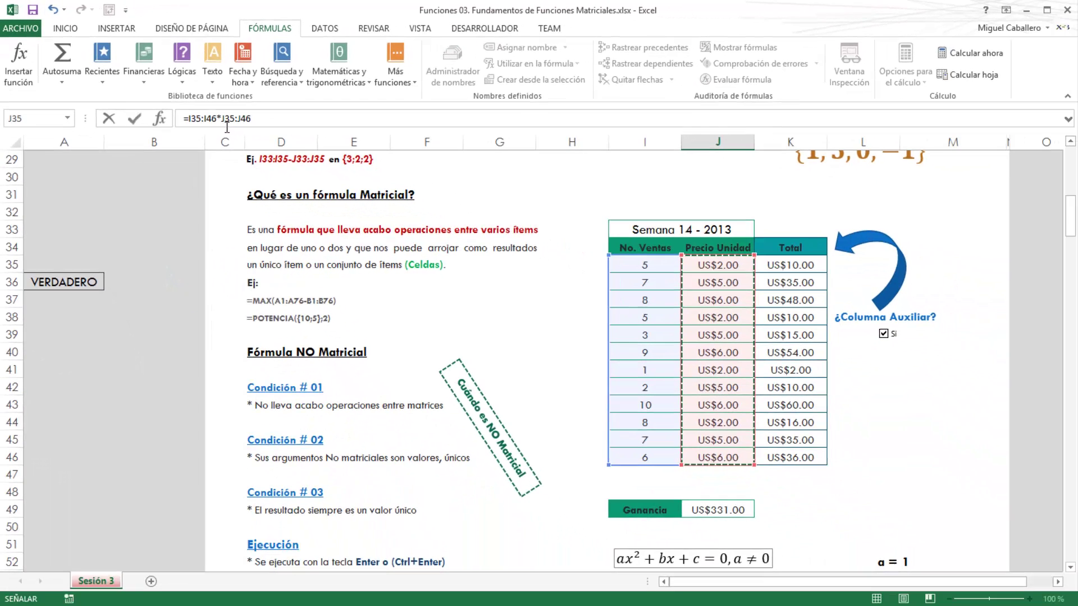
key(ctrl+shift+Return)
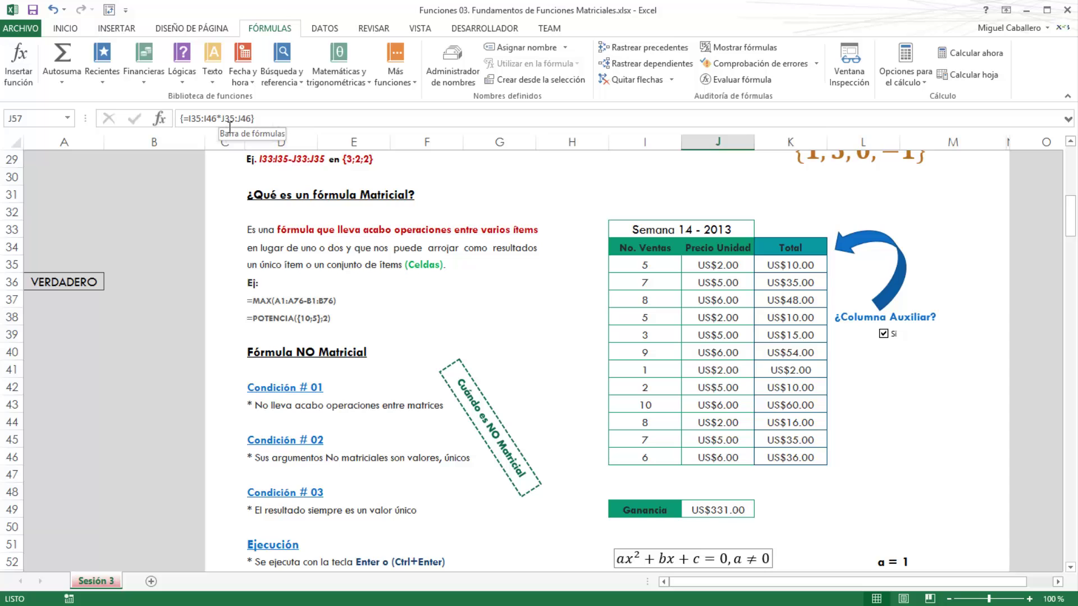
scroll(561, 393, down, 2)
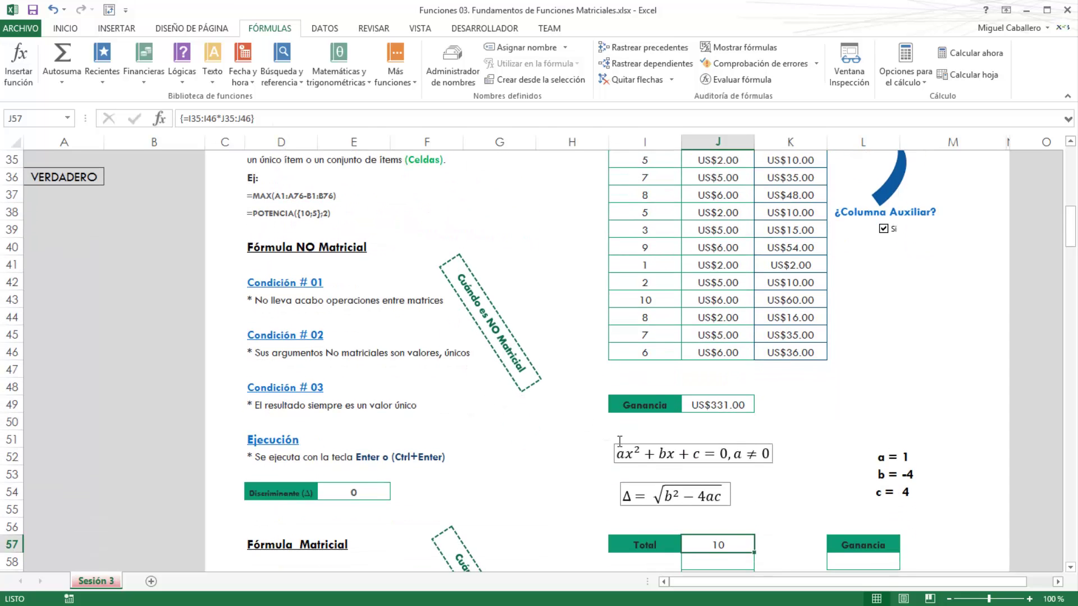
scroll(620, 440, down, 2)
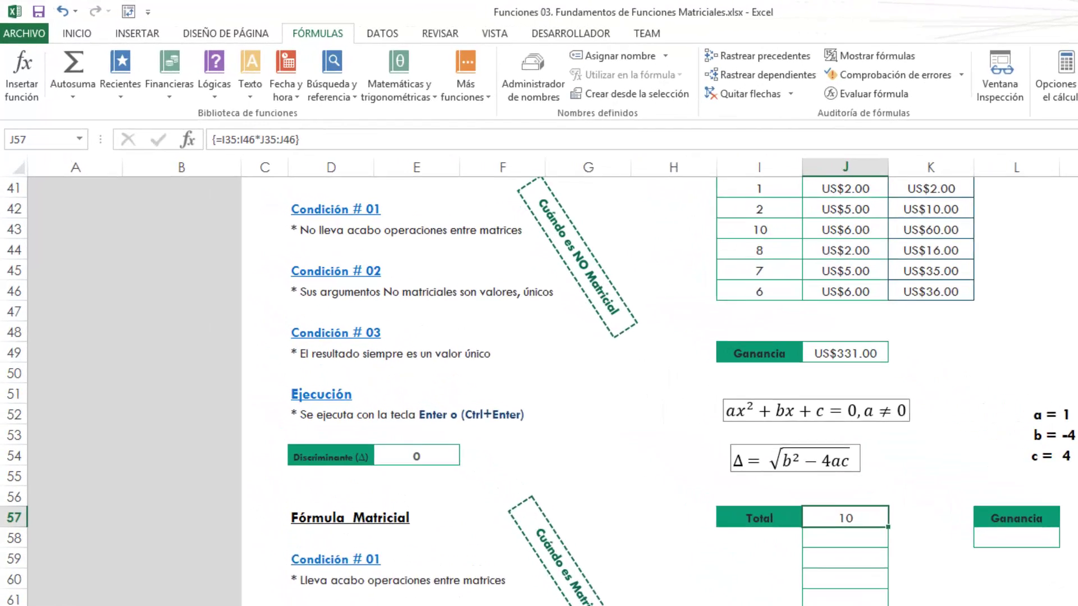
click(413, 160)
drag(412, 160, 135, 132)
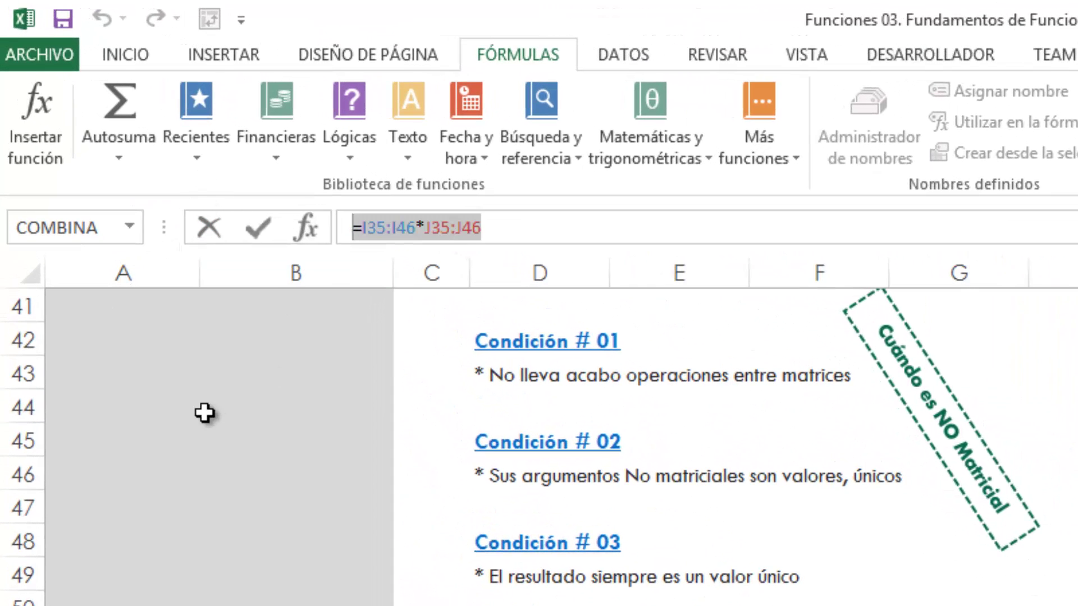
key(F9)
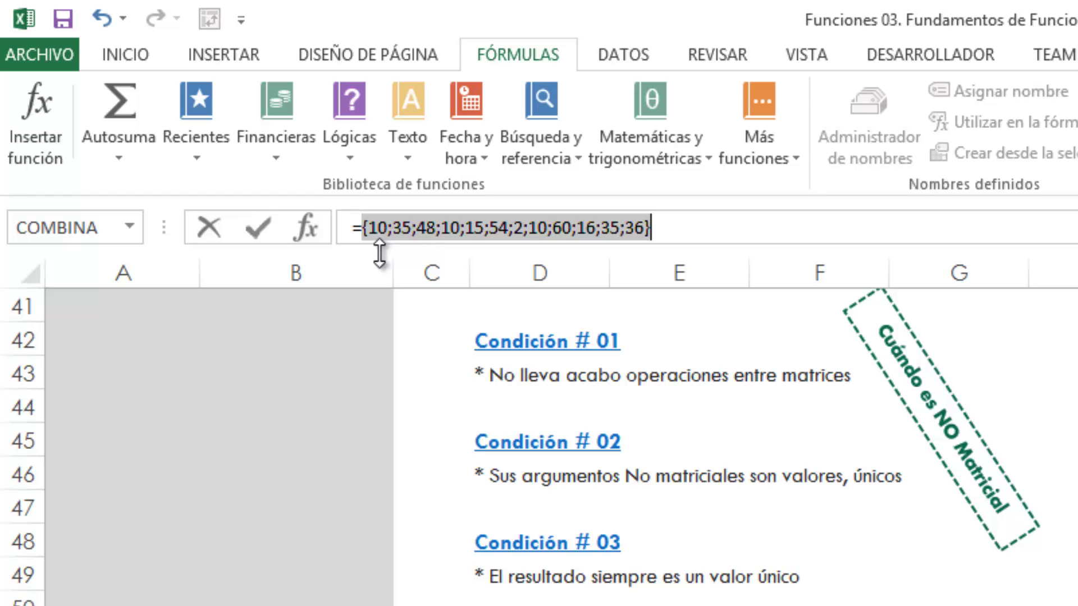
key(Escape)
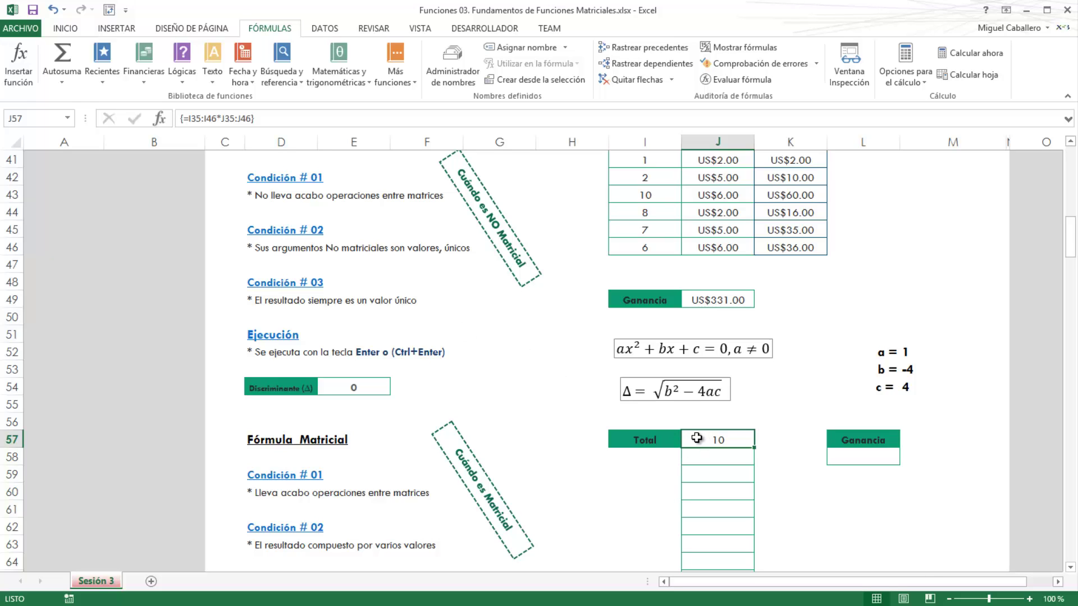
Point out the sales range I35:I46 and the unit price range J35:J46
scroll(696, 437, up, 1)
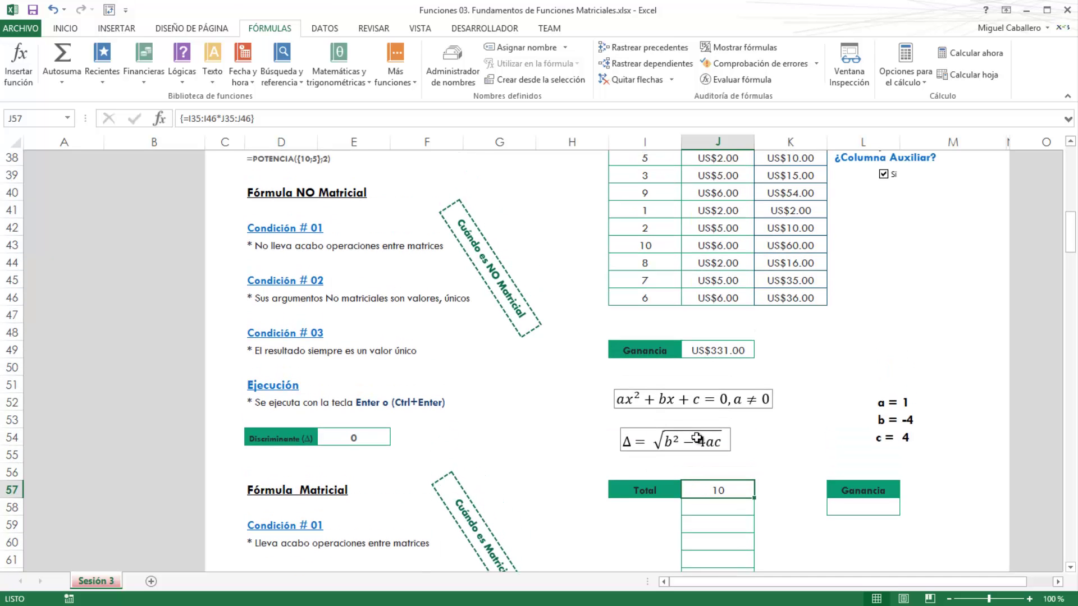
scroll(698, 437, up, 2)
scroll(697, 437, up, 1)
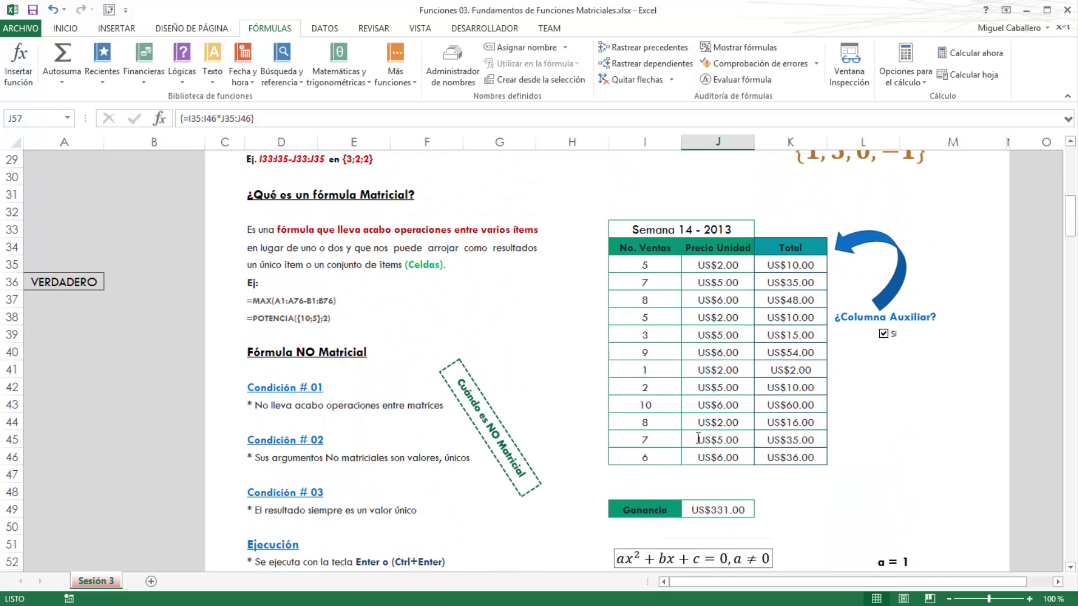
drag(644, 265, 647, 458)
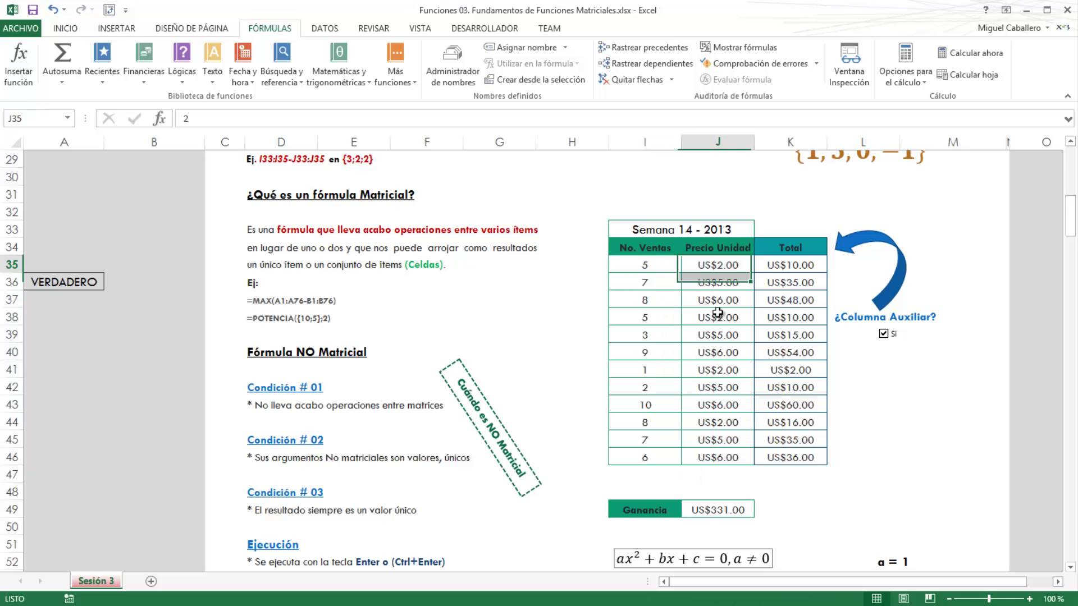
drag(720, 268, 706, 459)
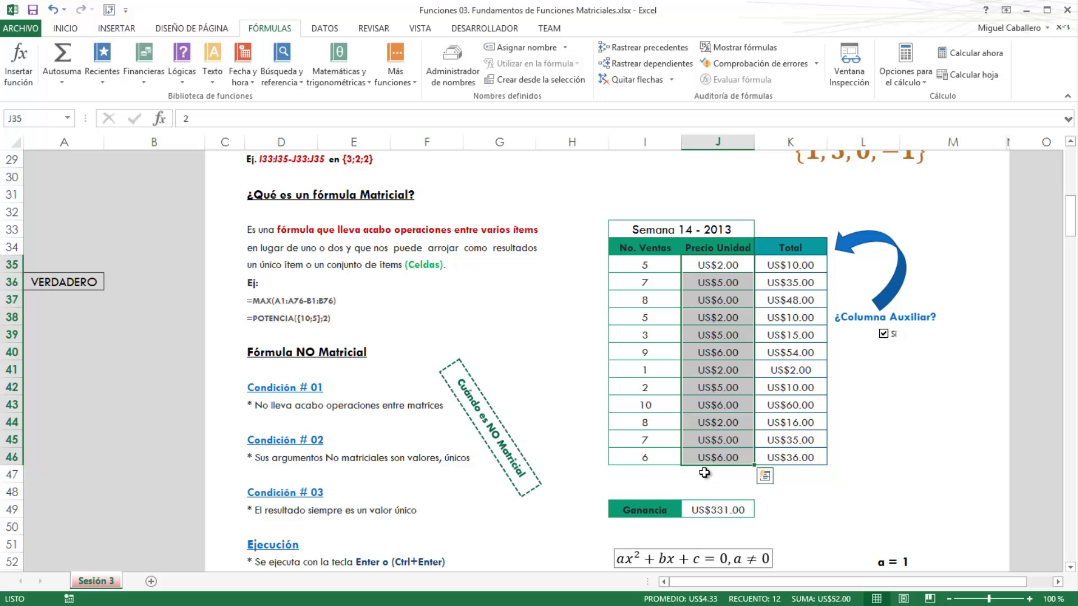
Re-enter {=I35:I46*J35:J46} as an array over J57:J68 and format it as US$ currency
scroll(704, 472, down, 4)
scroll(698, 472, down, 1)
drag(711, 391, 712, 501)
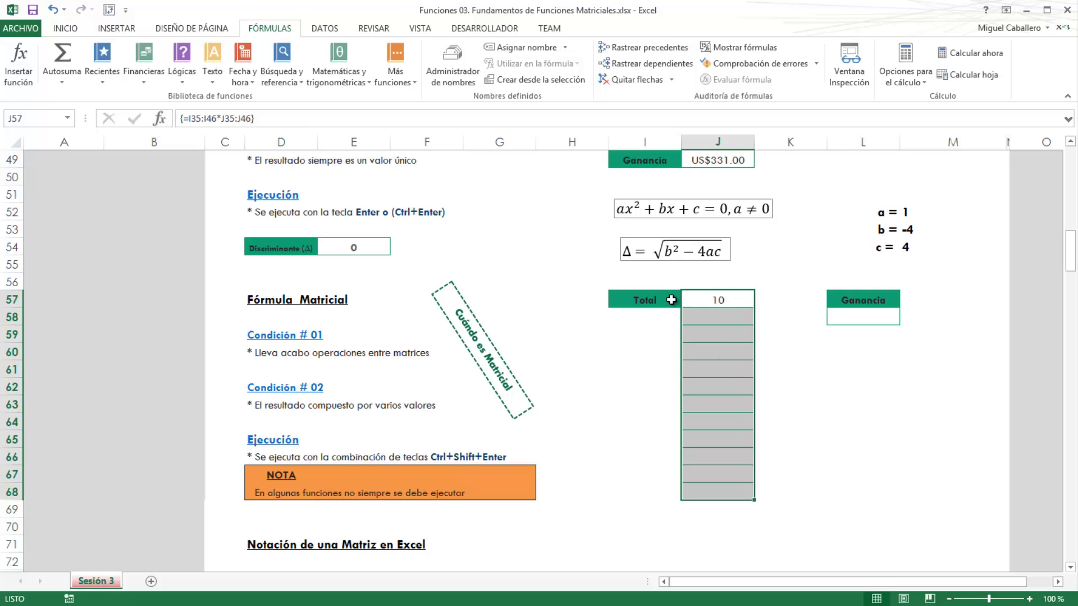
key(F2)
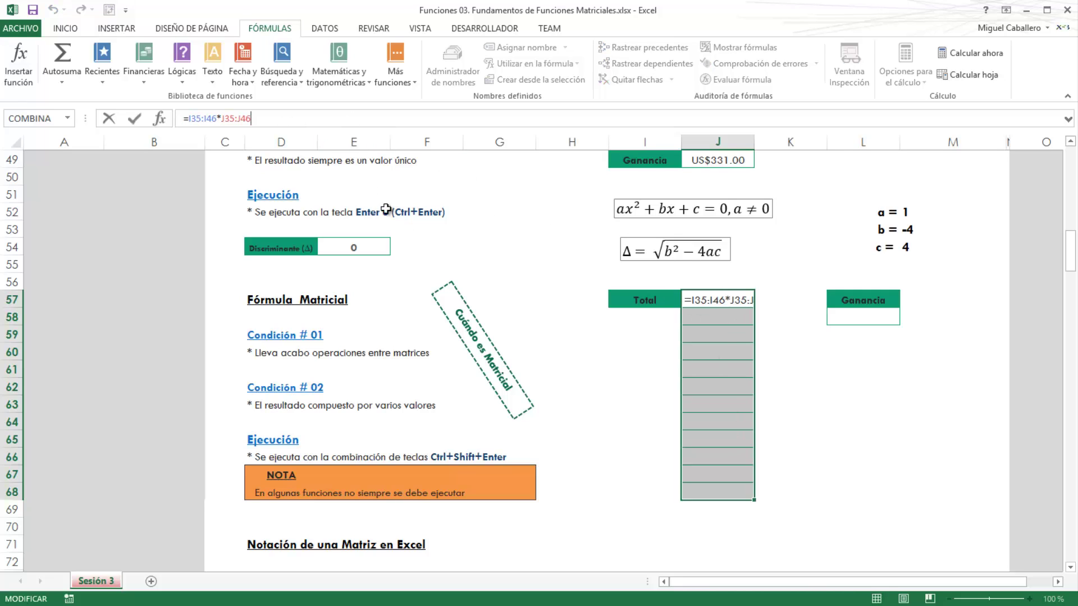
click(249, 119)
key(ctrl+shift+Return)
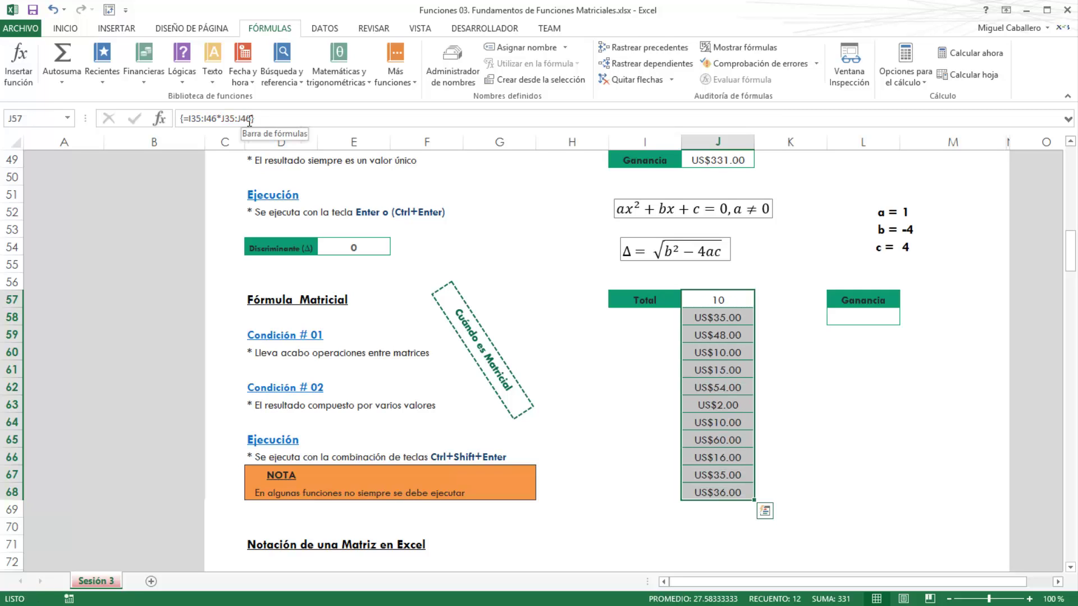
key(ctrl+shift+4)
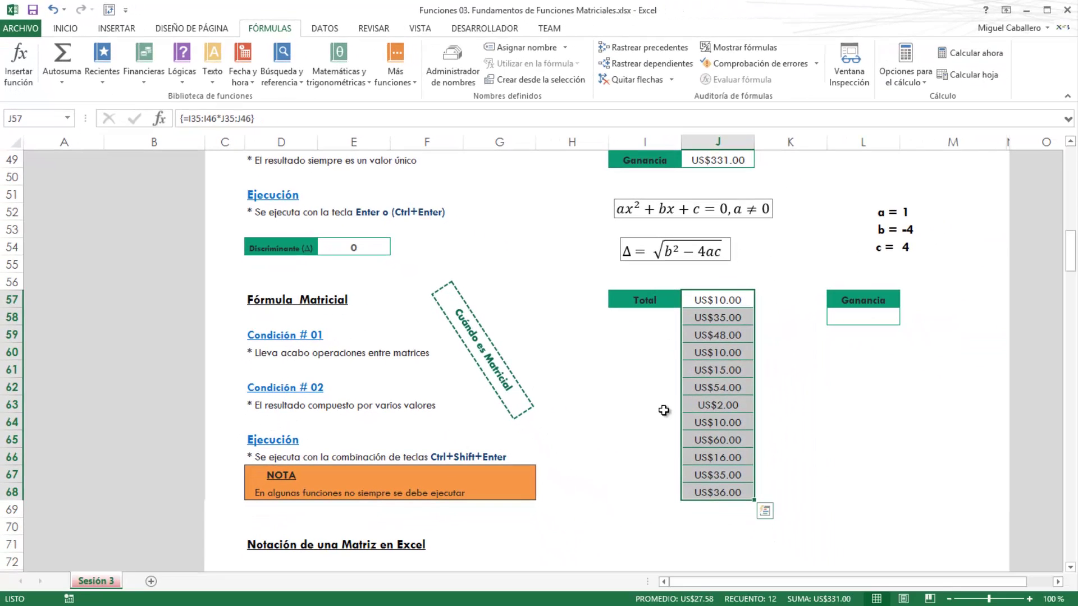
Check the J49 Ganancia formula, then start a SUMA formula in L58
scroll(664, 410, up, 3)
click(710, 318)
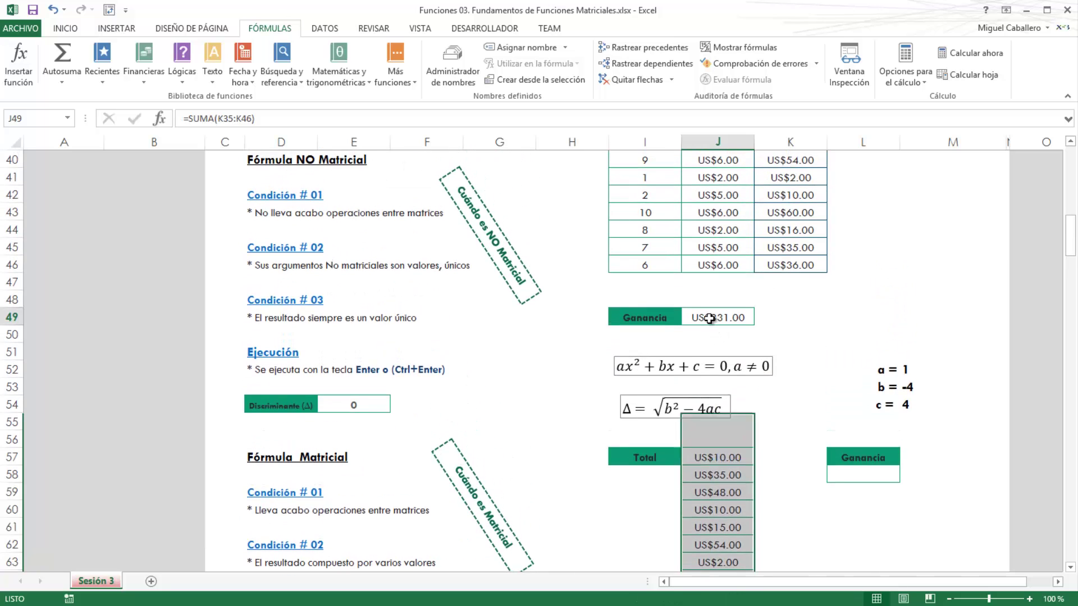
click(856, 469)
text(=su)
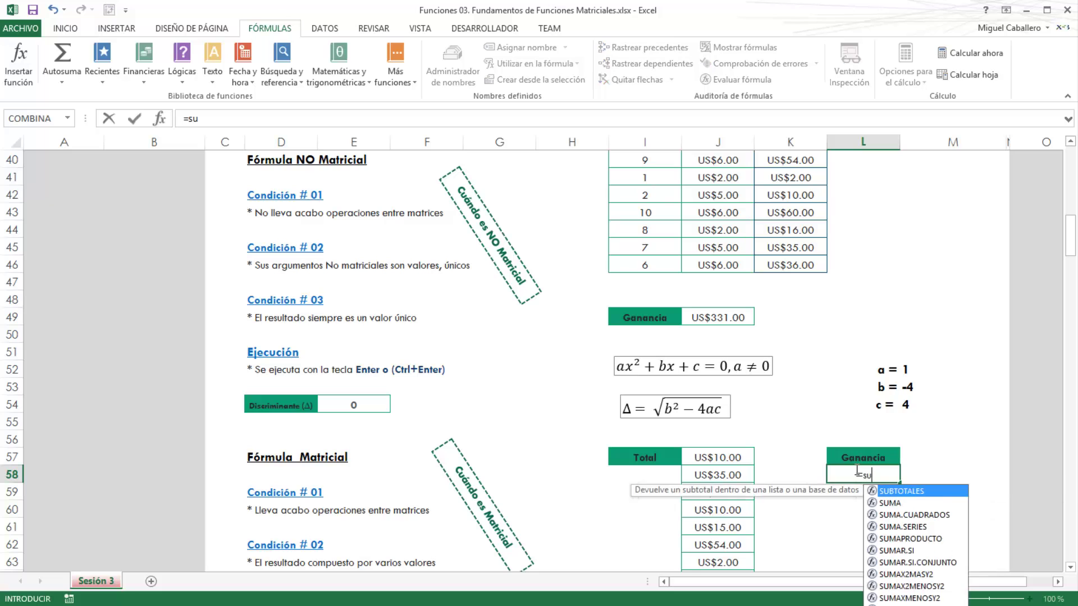
text(ma)
key(Tab)
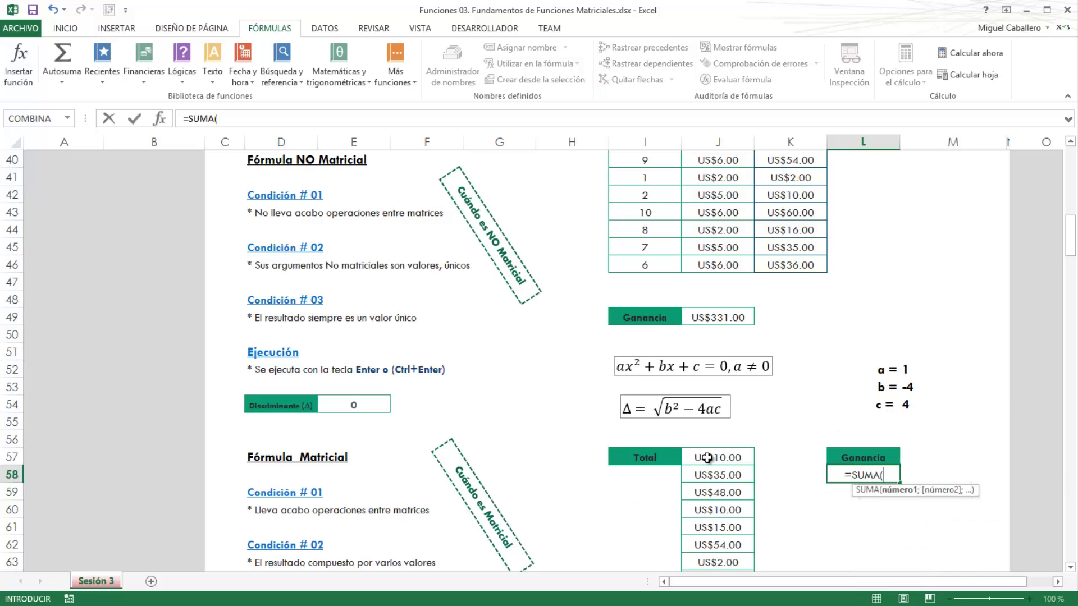
Complete L58 as the array formula {=SUMA(I35:I46*J35:J46)}, returning US$331.00
scroll(706, 458, up, 5)
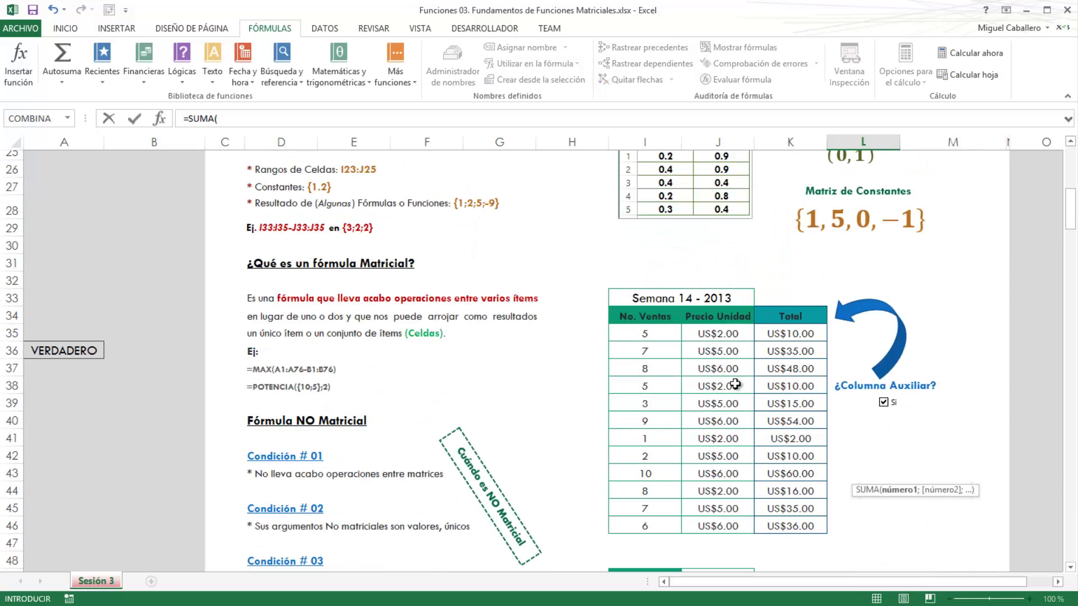
click(645, 336)
drag(643, 423, 631, 522)
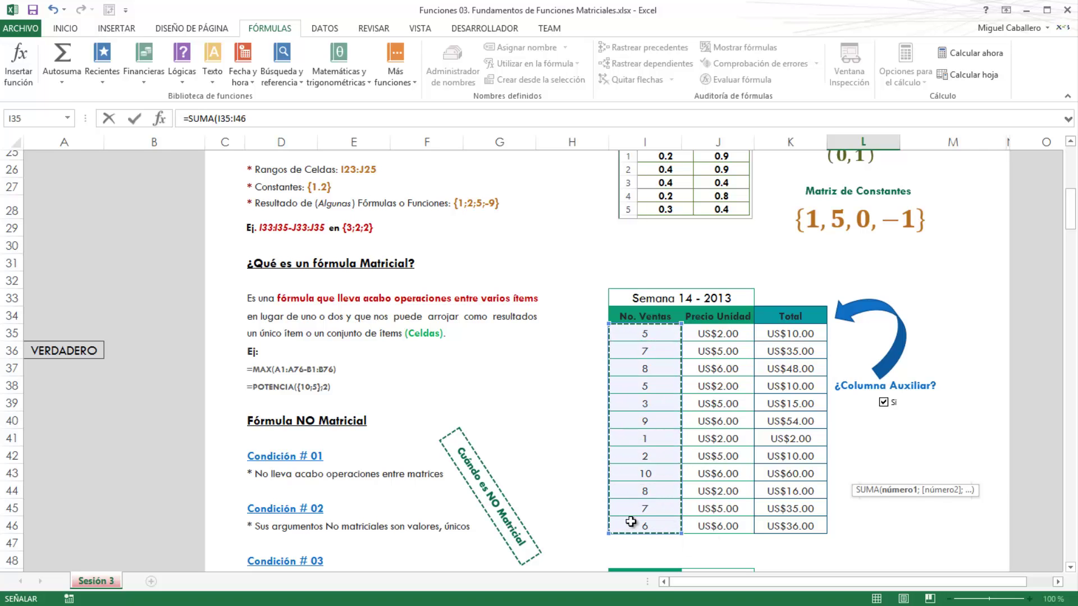
text(*)
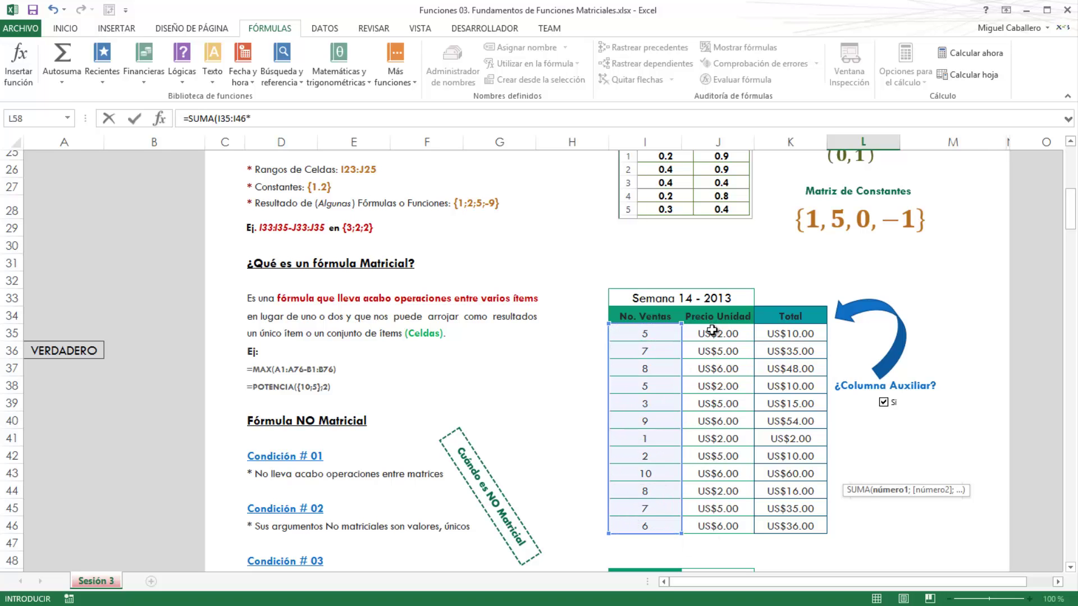
mouse_move(713, 334)
mouse_down()
mouse_move(694, 430)
mouse_move(716, 525)
mouse_up()
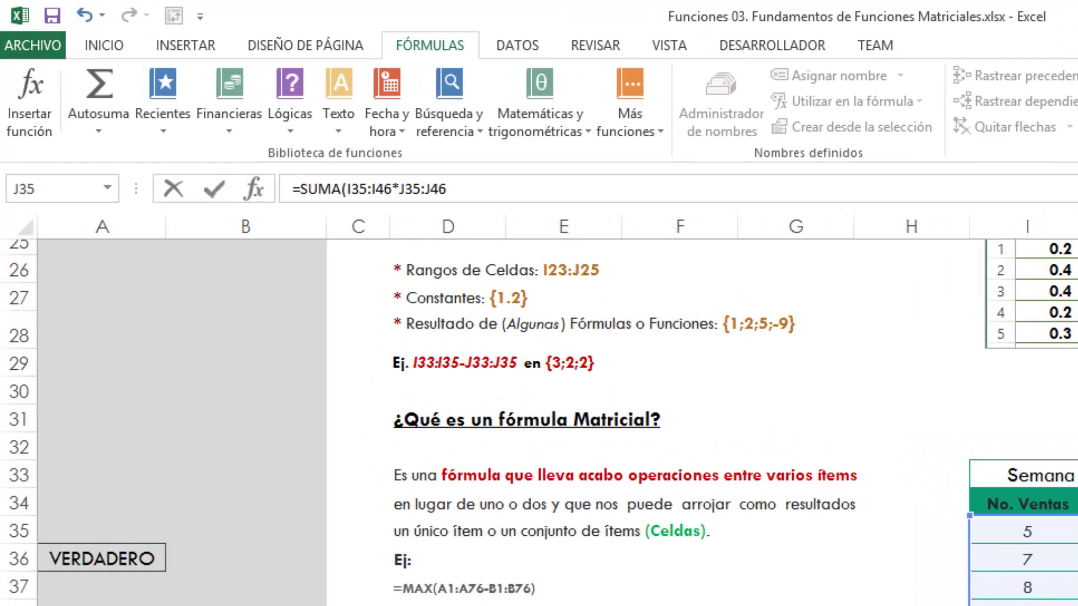
key(ctrl+shift+Return)
scroll(683, 527, down, 7)
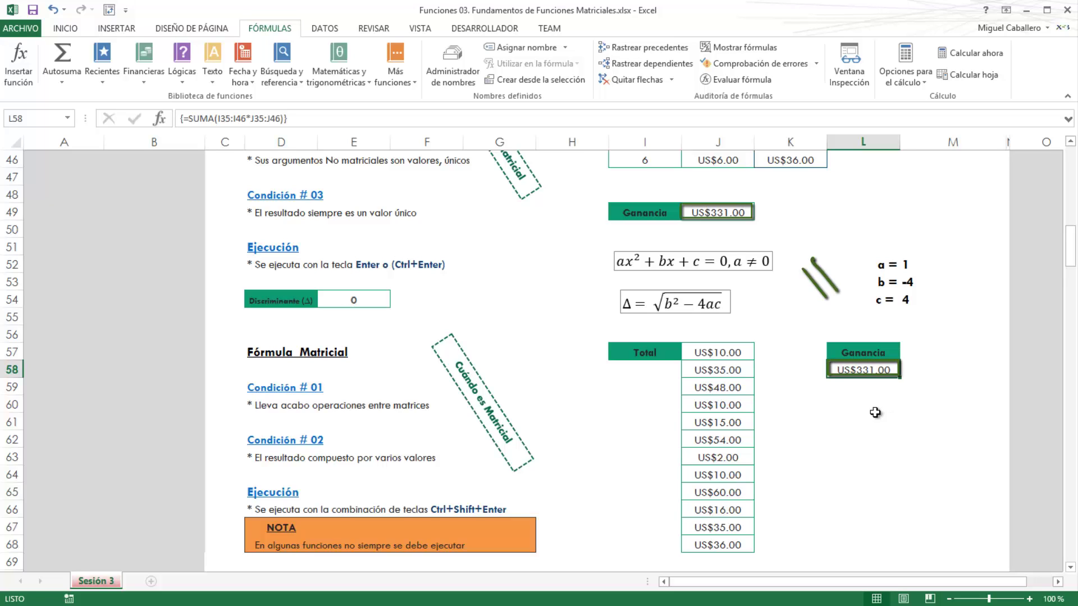
click(853, 377)
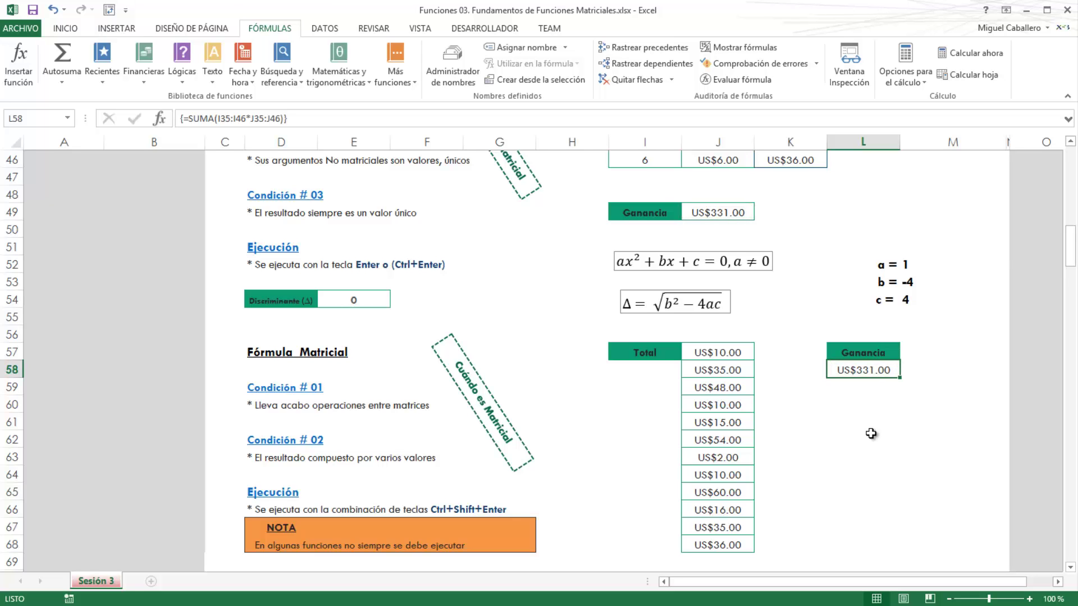
scroll(870, 433, down, 1)
scroll(870, 433, down, 2)
scroll(870, 433, down, 1)
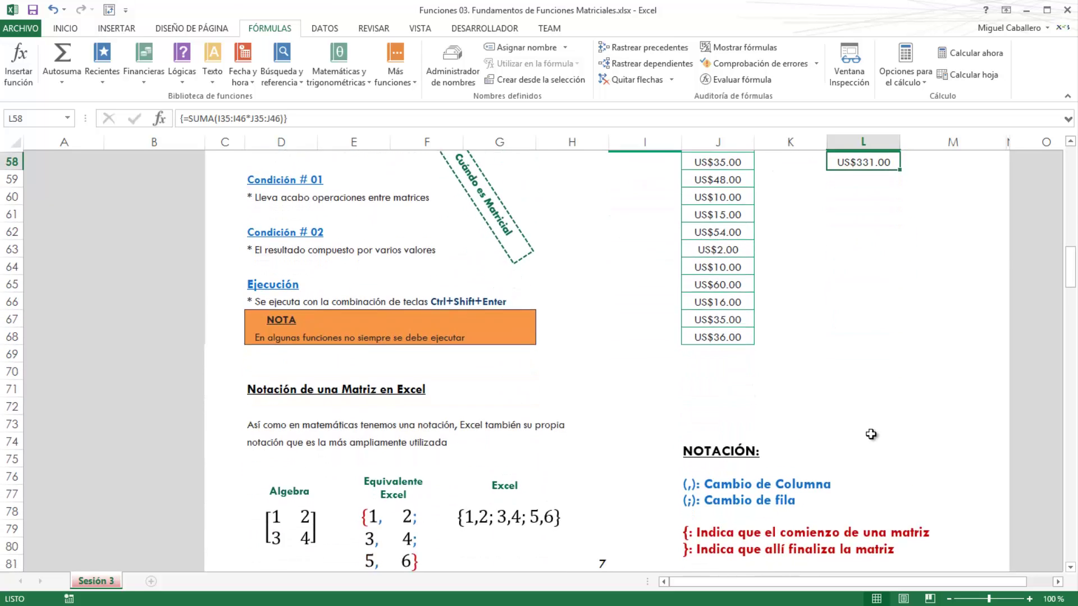
scroll(871, 434, down, 1)
scroll(871, 433, down, 1)
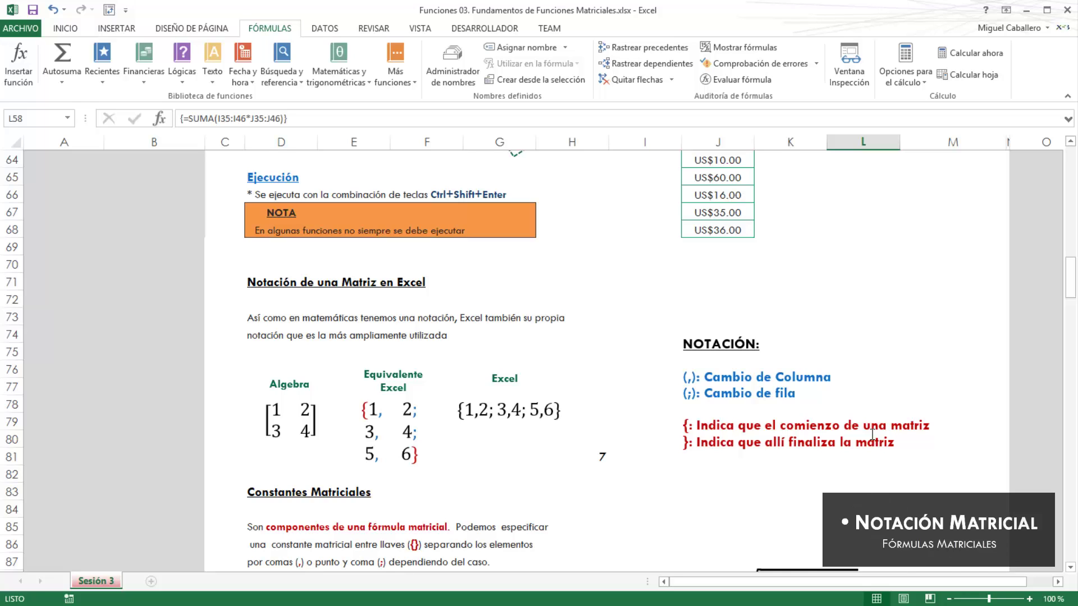
scroll(782, 370, up, 2)
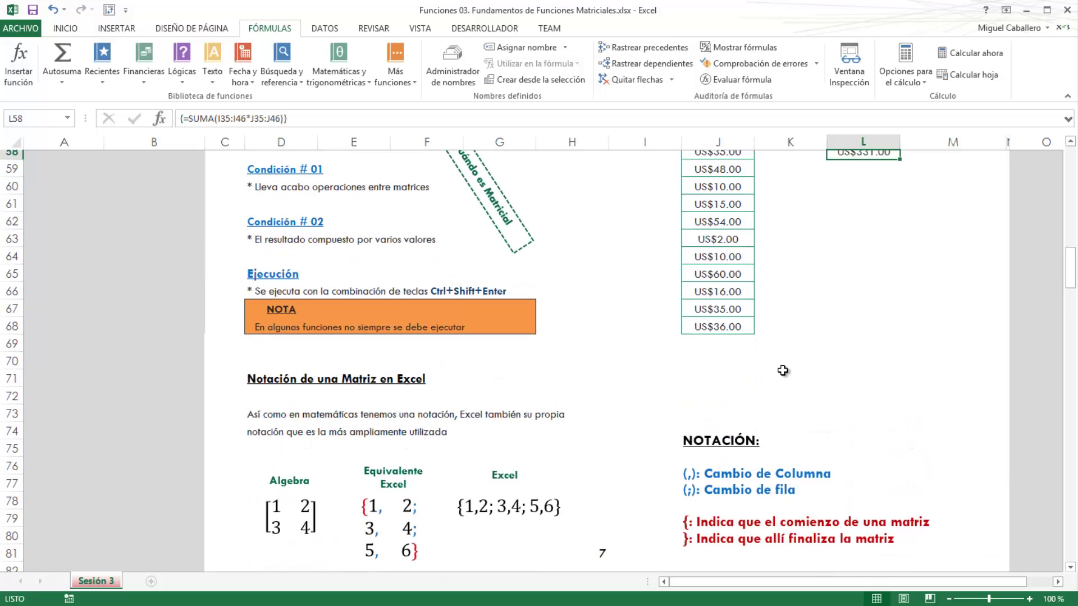
scroll(783, 370, up, 1)
click(734, 204)
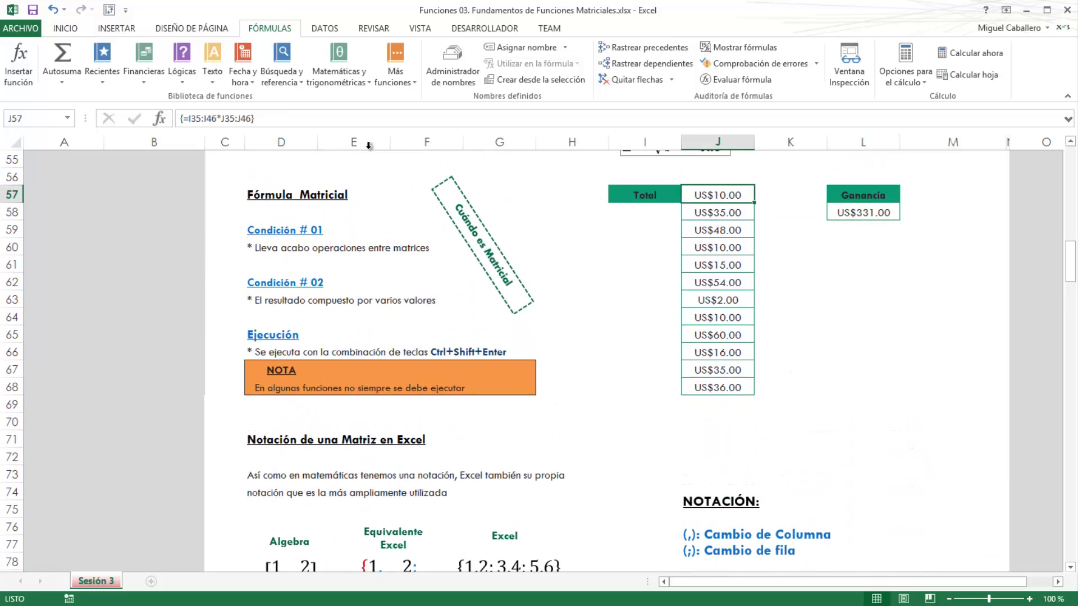
drag(292, 118, 180, 119)
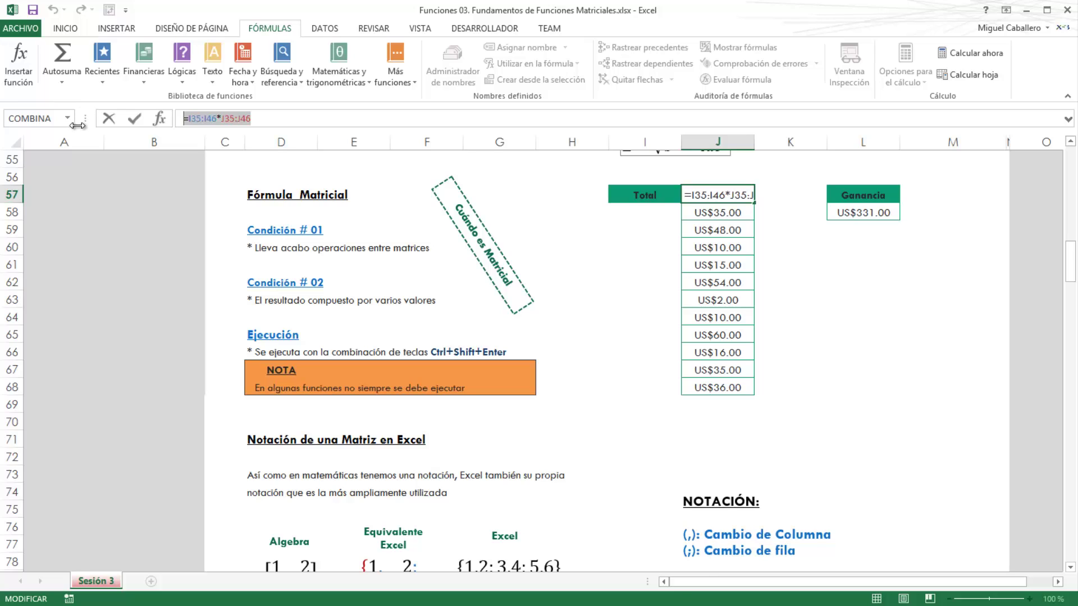
key(F9)
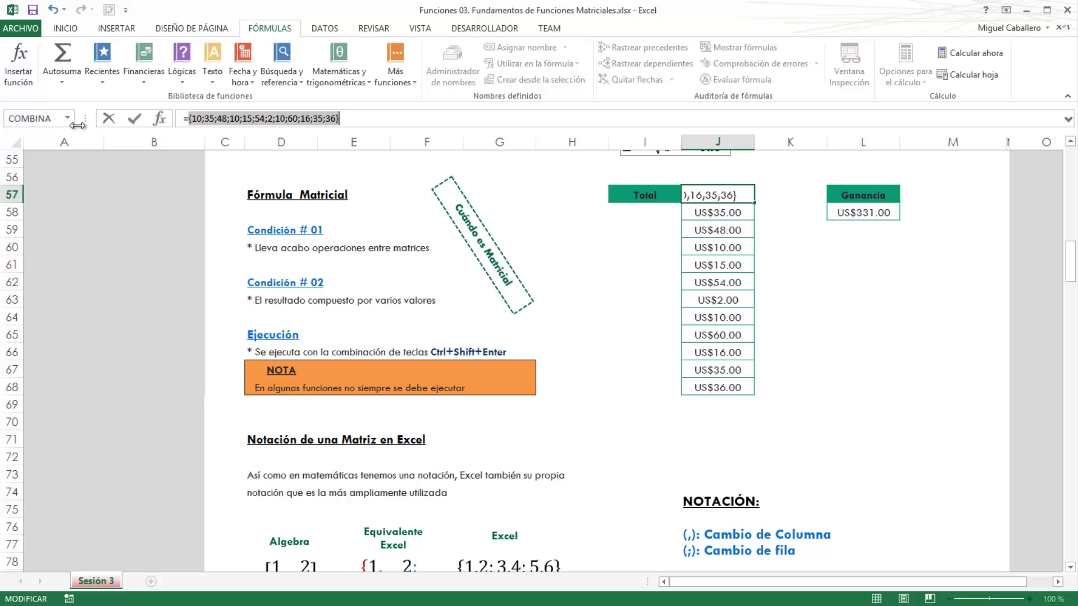
key(Escape)
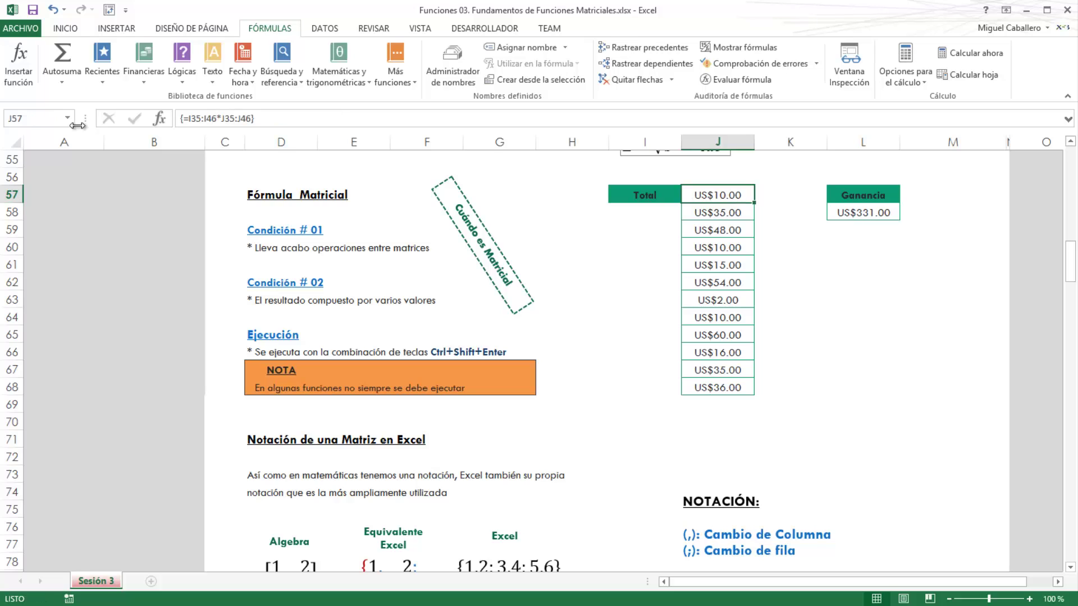
scroll(395, 413, down, 1)
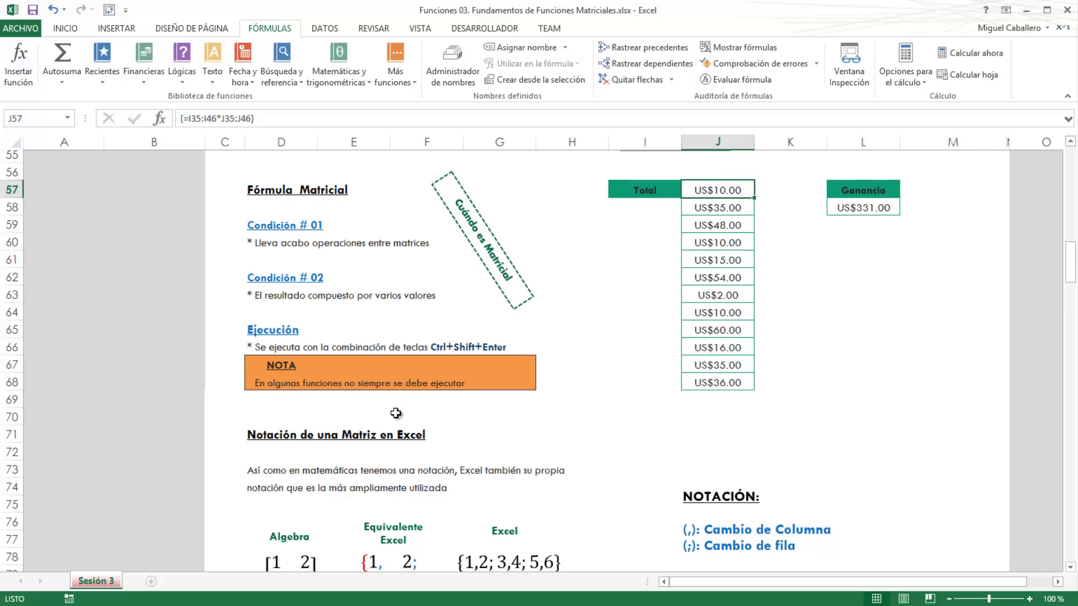
scroll(395, 413, down, 1)
scroll(347, 356, down, 1)
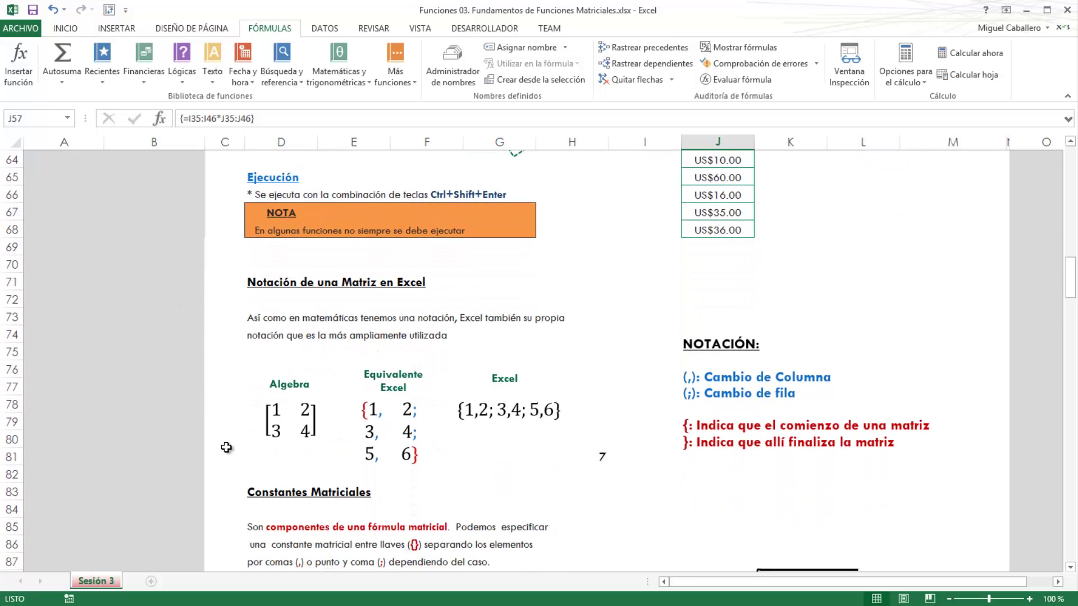
scroll(303, 380, down, 1)
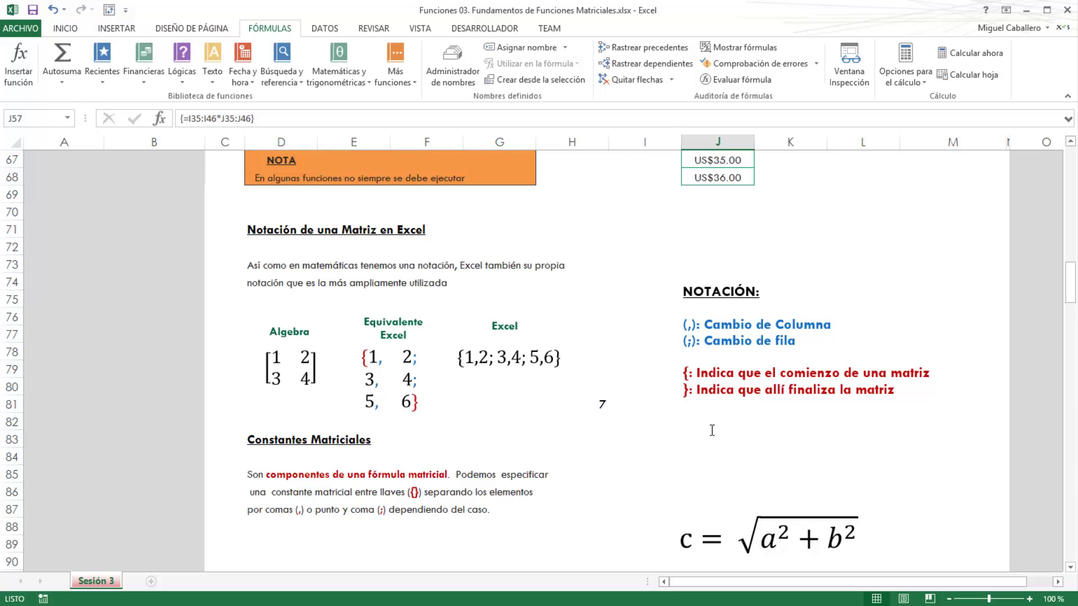
Delete the stray 7 from H81 and scroll down to the Hipotenusa example
click(605, 404)
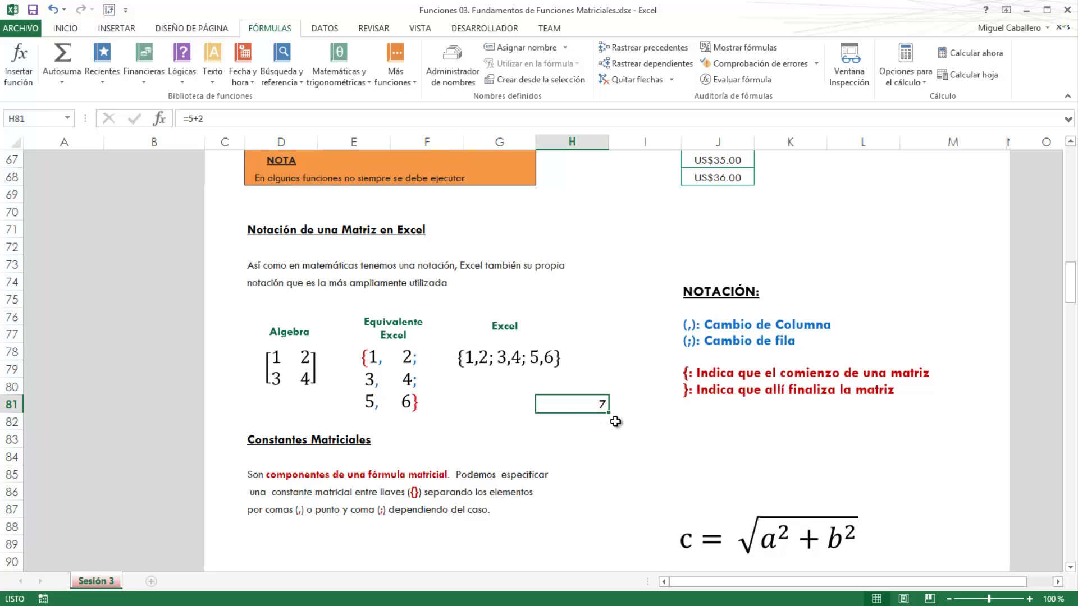
scroll(616, 421, right, 3)
scroll(596, 426, left, 3)
key(Delete)
click(571, 421)
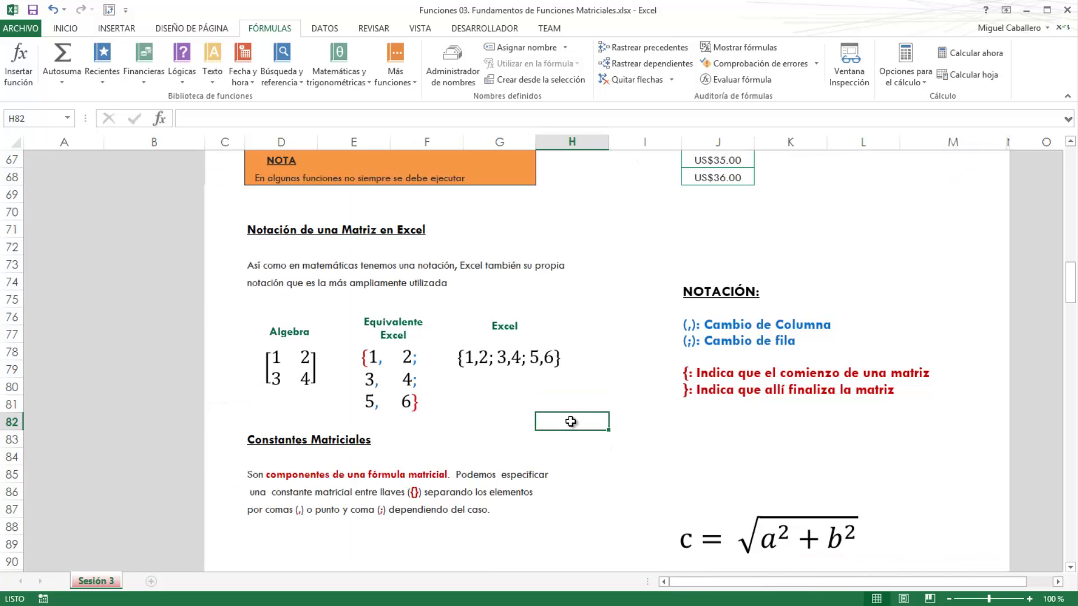
scroll(582, 428, down, 3)
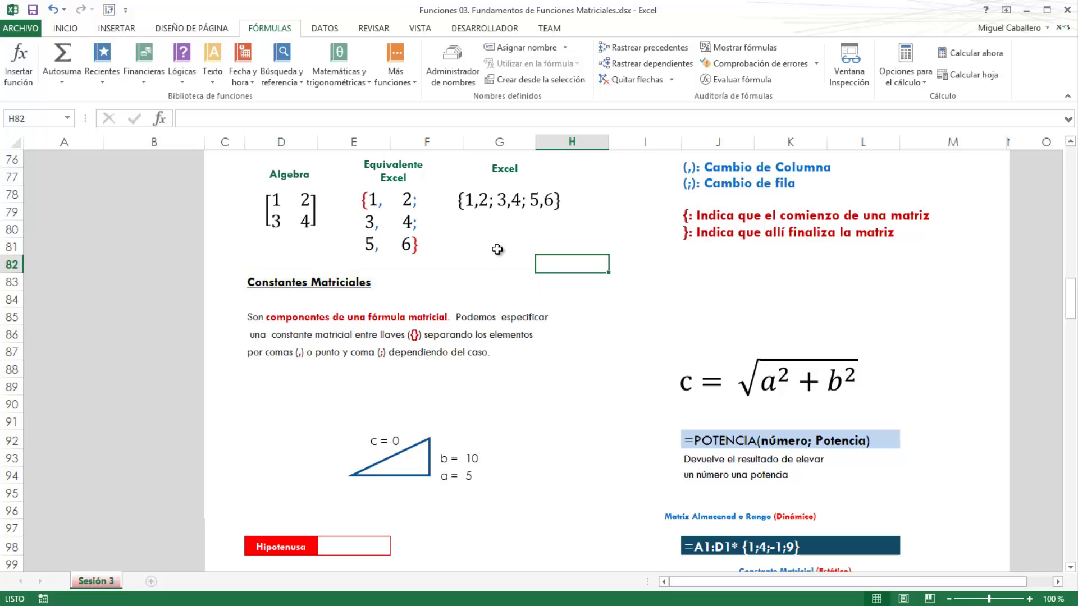
scroll(498, 249, down, 2)
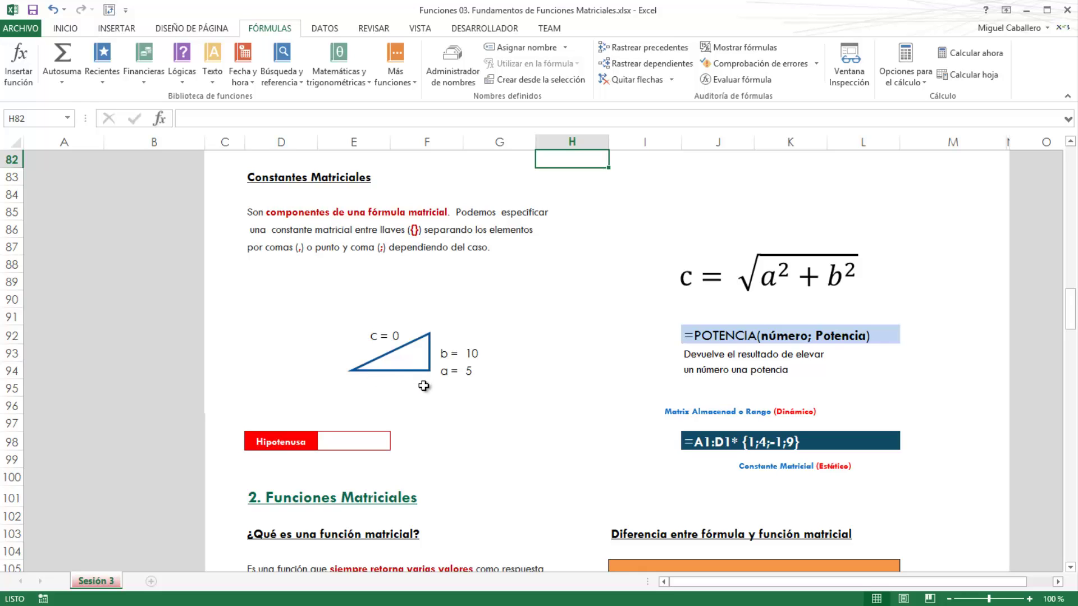
Start the Hipotenusa formula in E98 with RAIZ and POTENCIA of G94
click(364, 450)
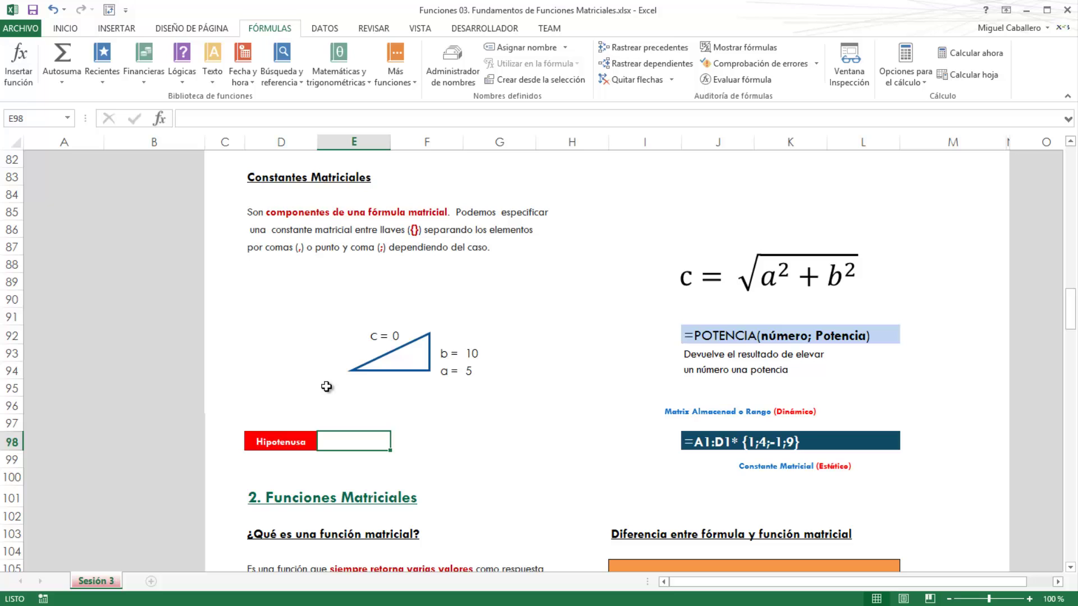
text(=)
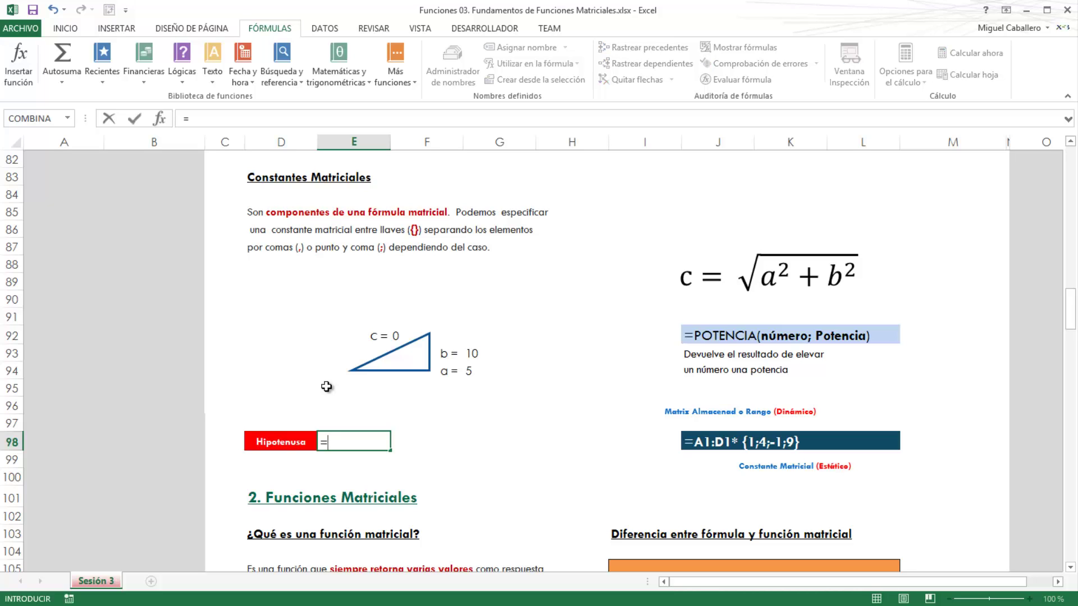
text(ra)
key(Down)
key(Tab)
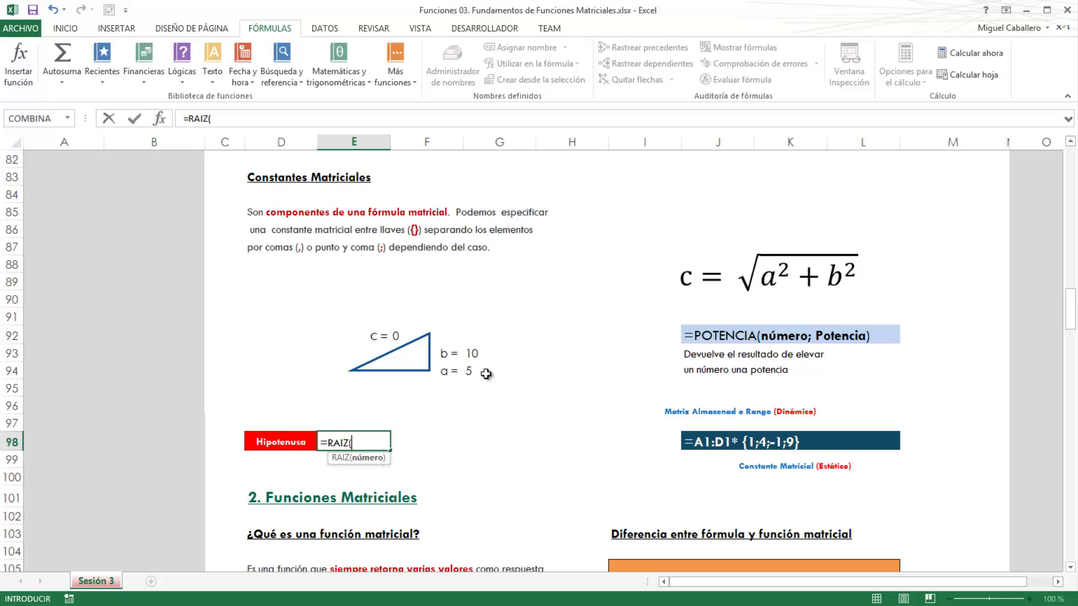
text(po)
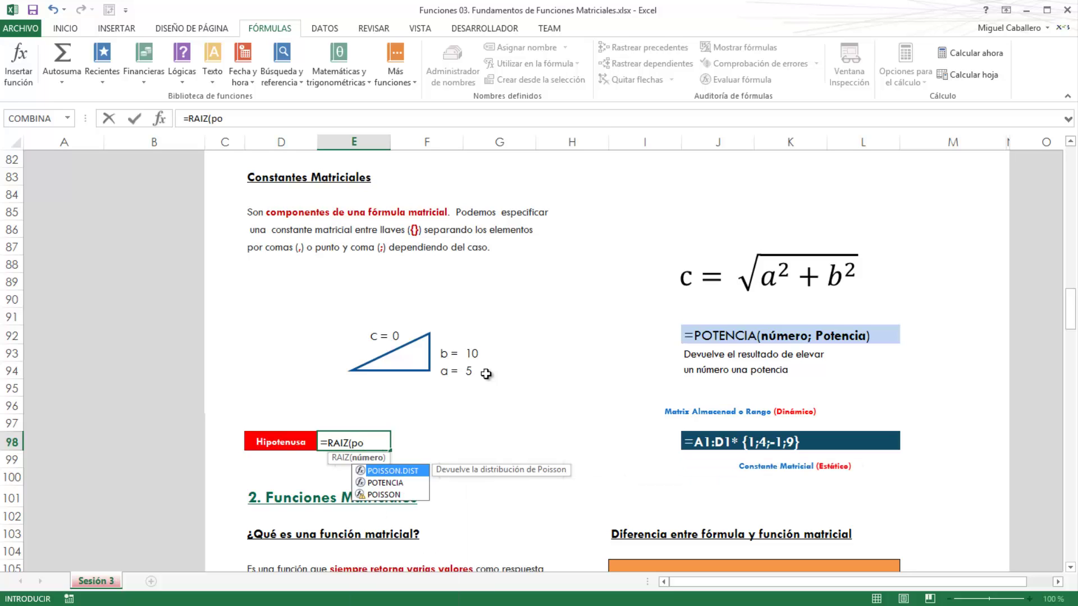
key(Down)
key(Tab)
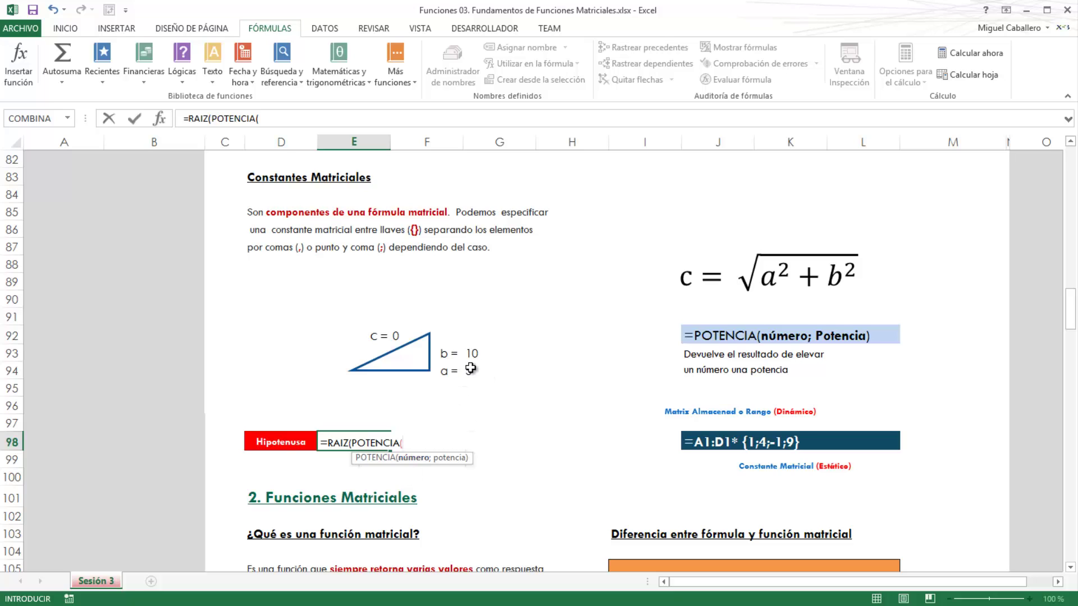
click(471, 369)
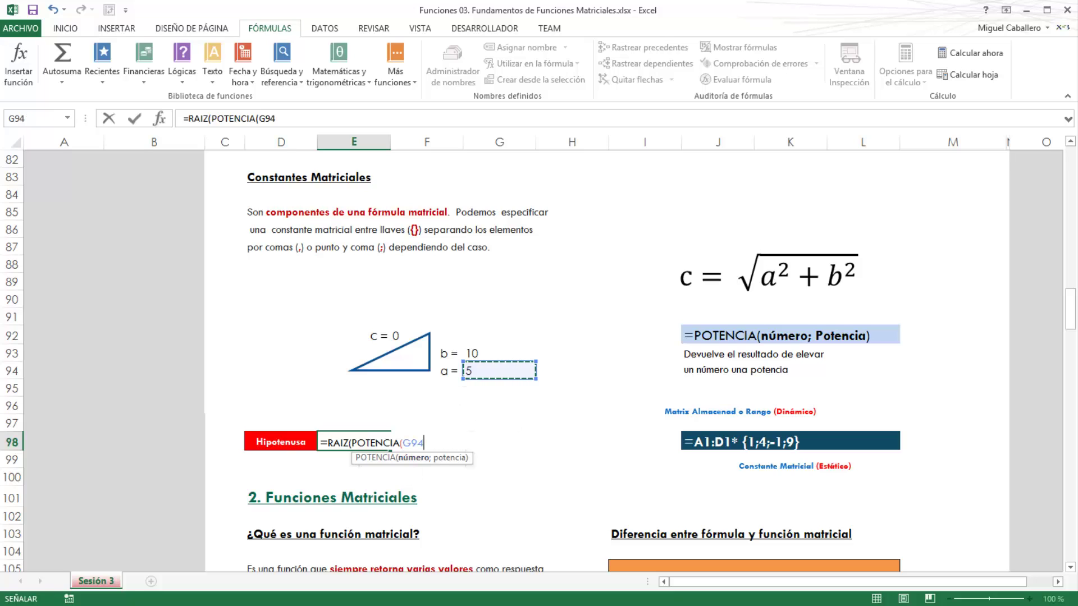
Finish E98 as =RAIZ(POTENCIA(G94;2)+POTENCIA(G93;2)), returning 11.1803399
text(;2))
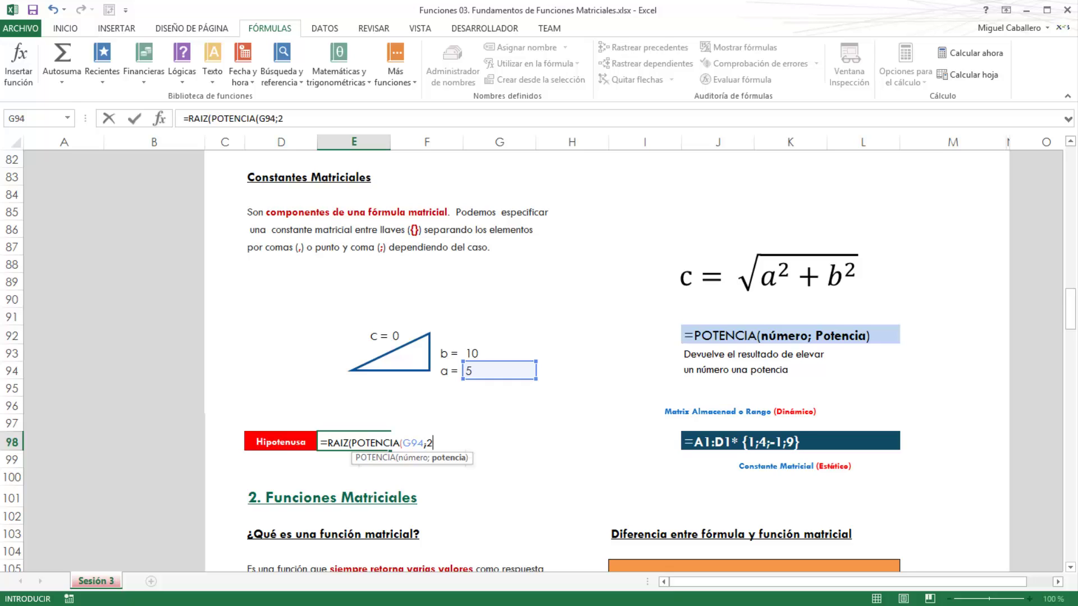
text(+)
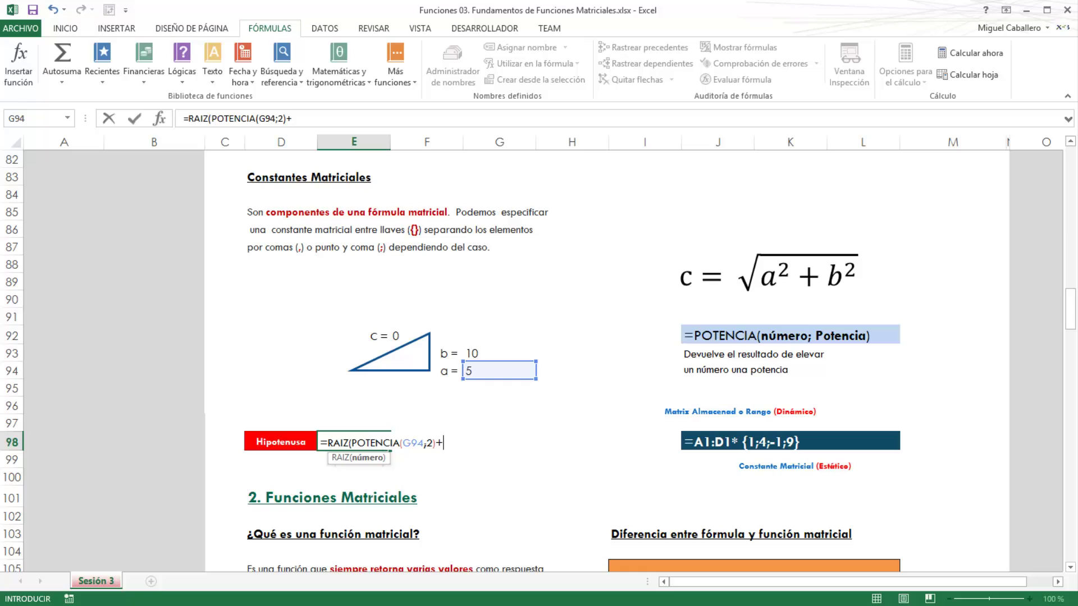
text(p)
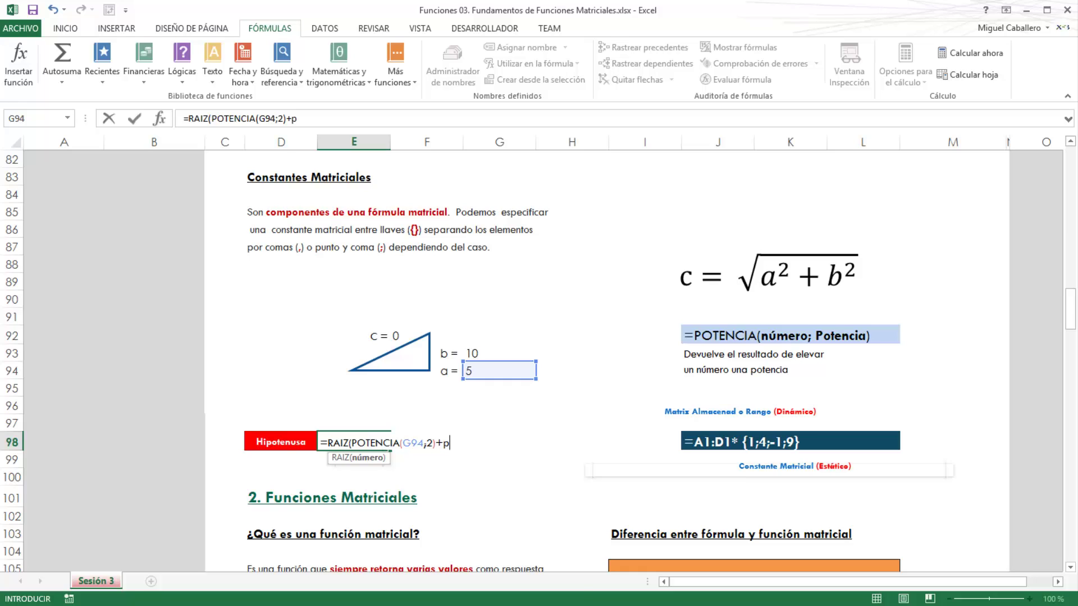
text(o)
key(Down)
key(Tab)
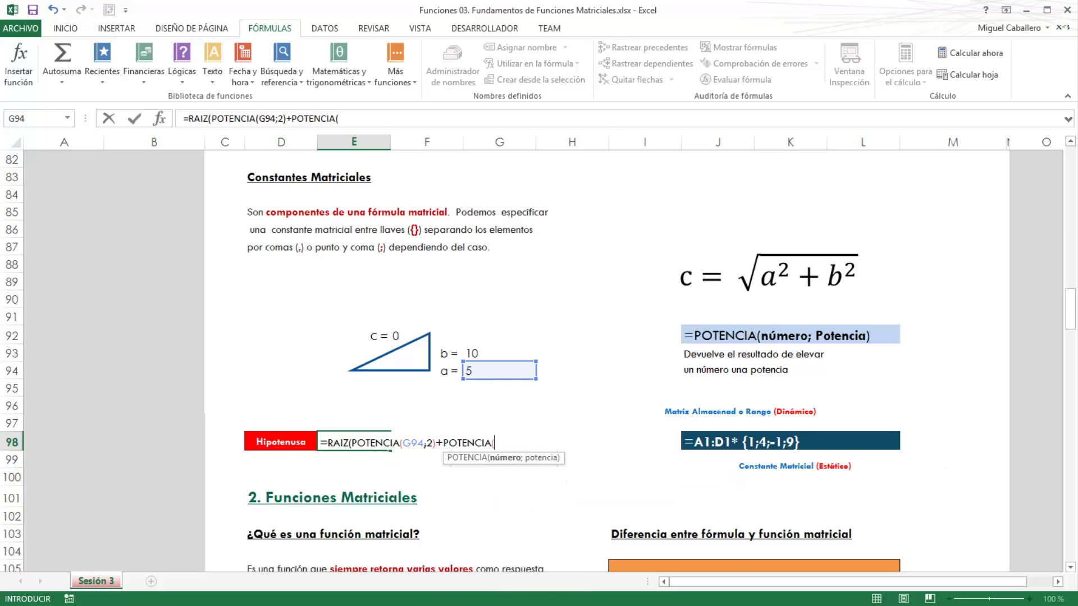
click(455, 351)
click(501, 354)
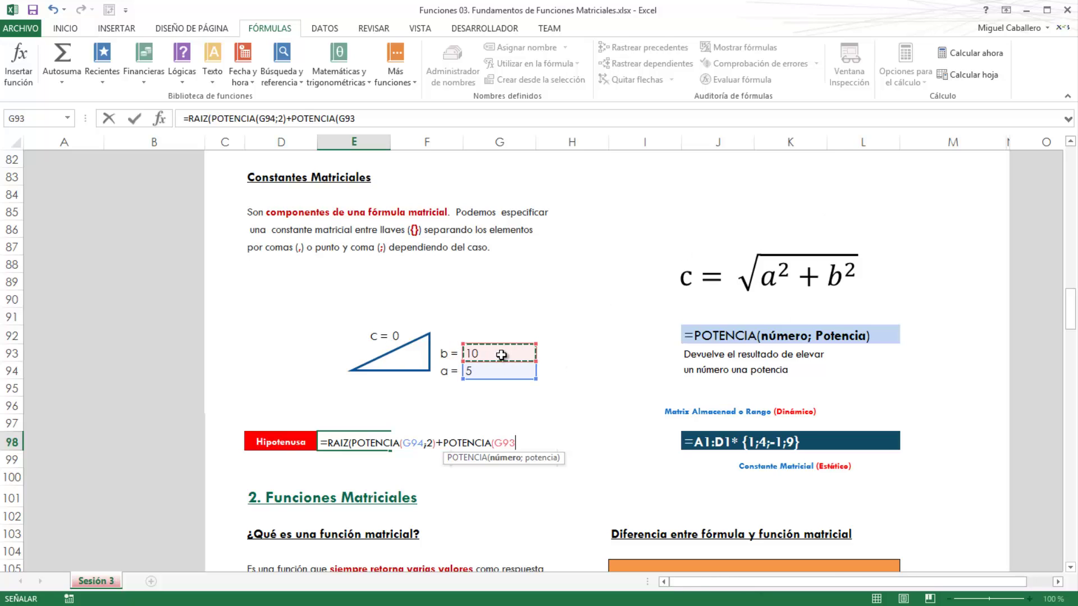
text(;2)
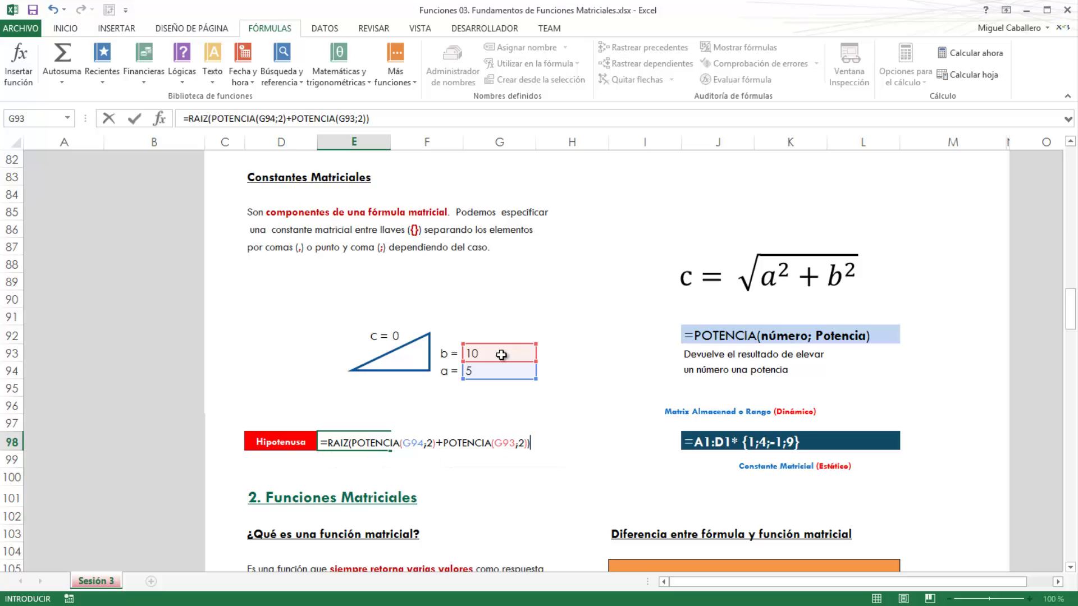
key(ctrl+Return)
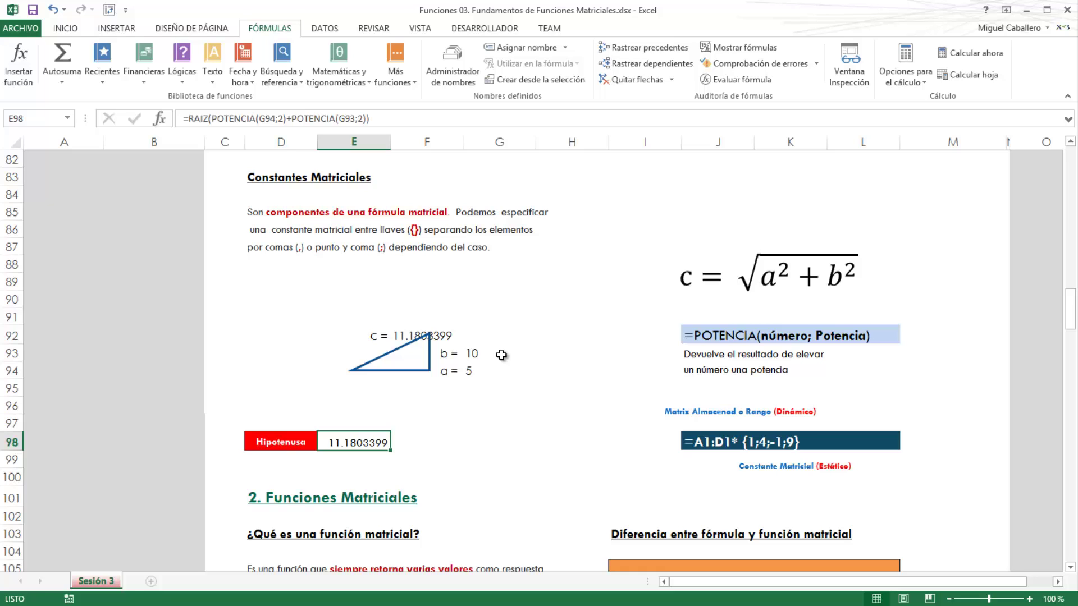
Copy E98's formula =RAIZ(POTENCIA(G94;2)+POTENCIA(G93;2)) into D99 as plain text
drag(371, 119, 187, 100)
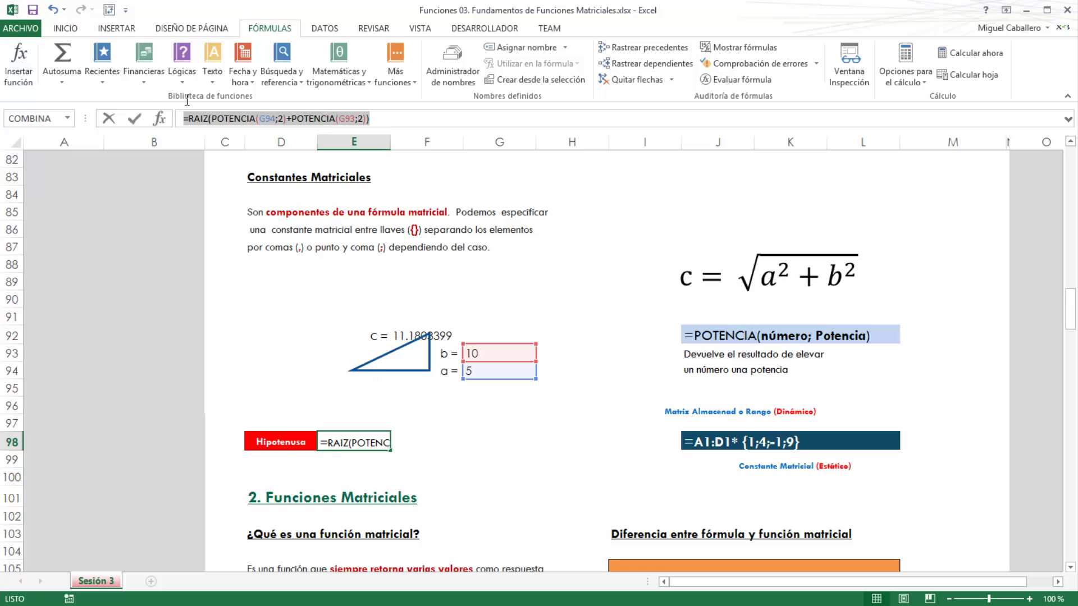
key(Escape)
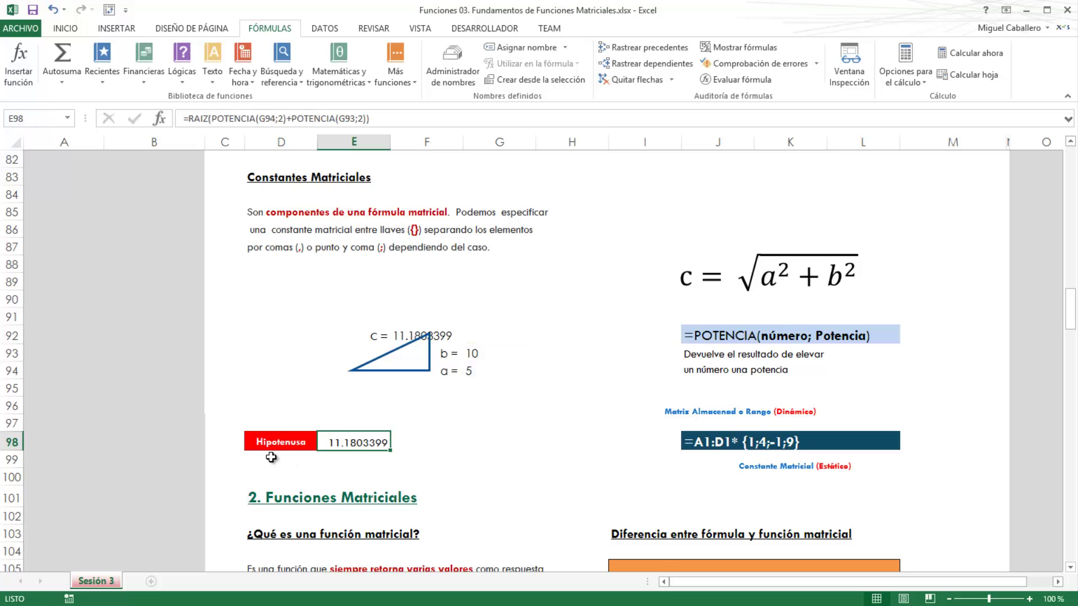
click(271, 457)
click(180, 119)
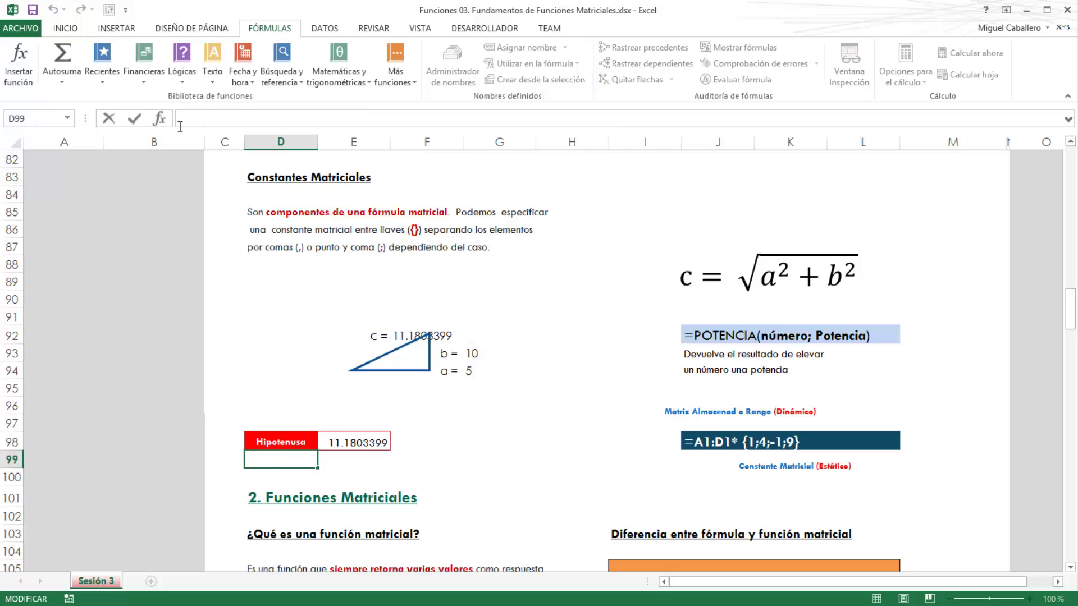
text('¿)
key(BackSpace)
key(ctrl+v)
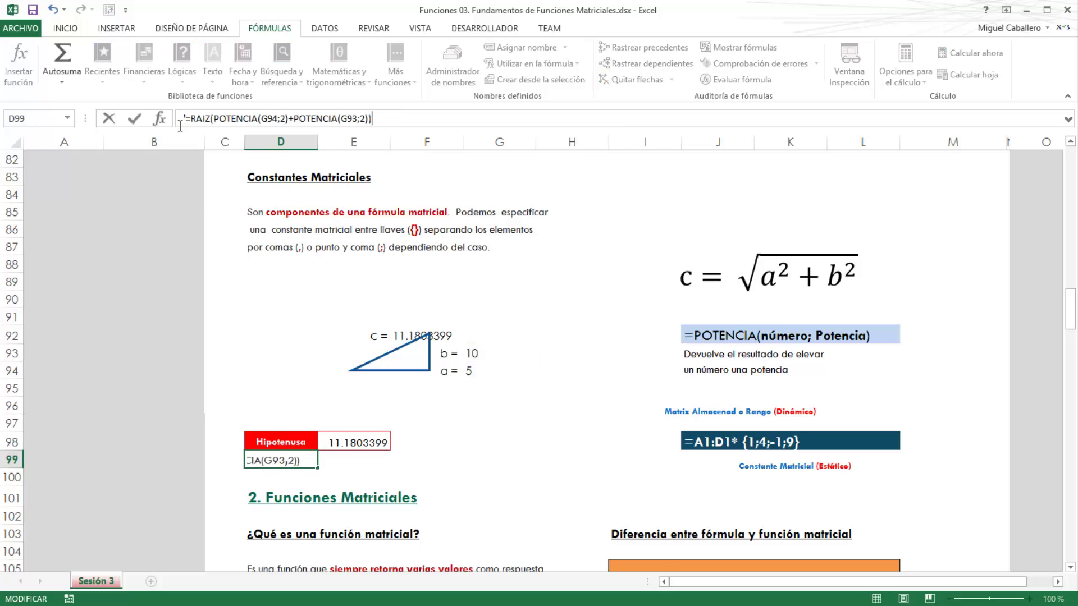
key(ctrl+Return)
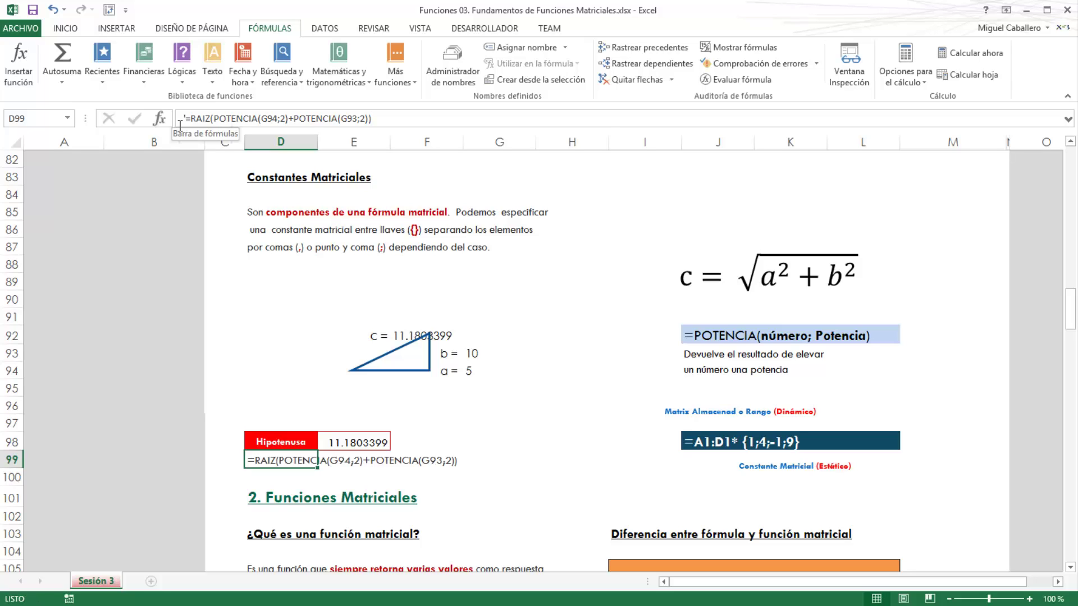
click(352, 445)
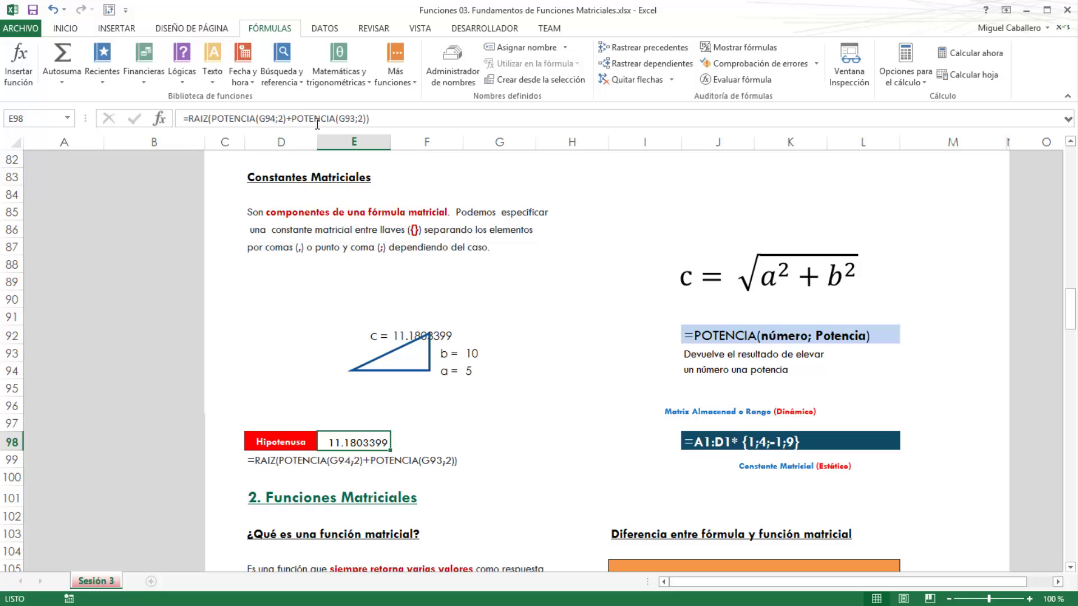
click(271, 119)
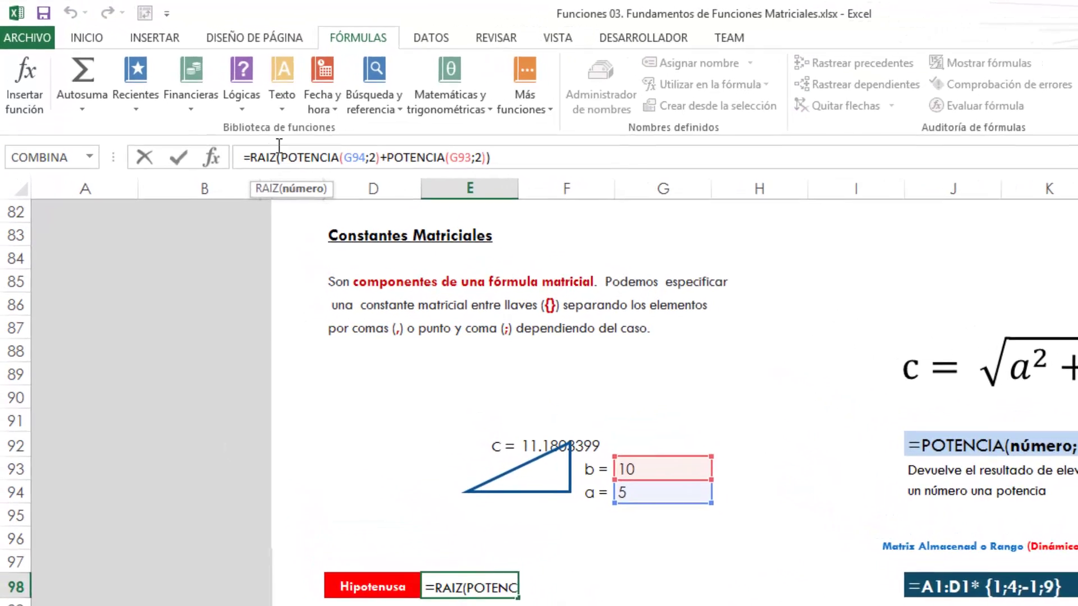
Delete the +POTENCIA(G93;2) term from the hypotenuse formula
click(286, 118)
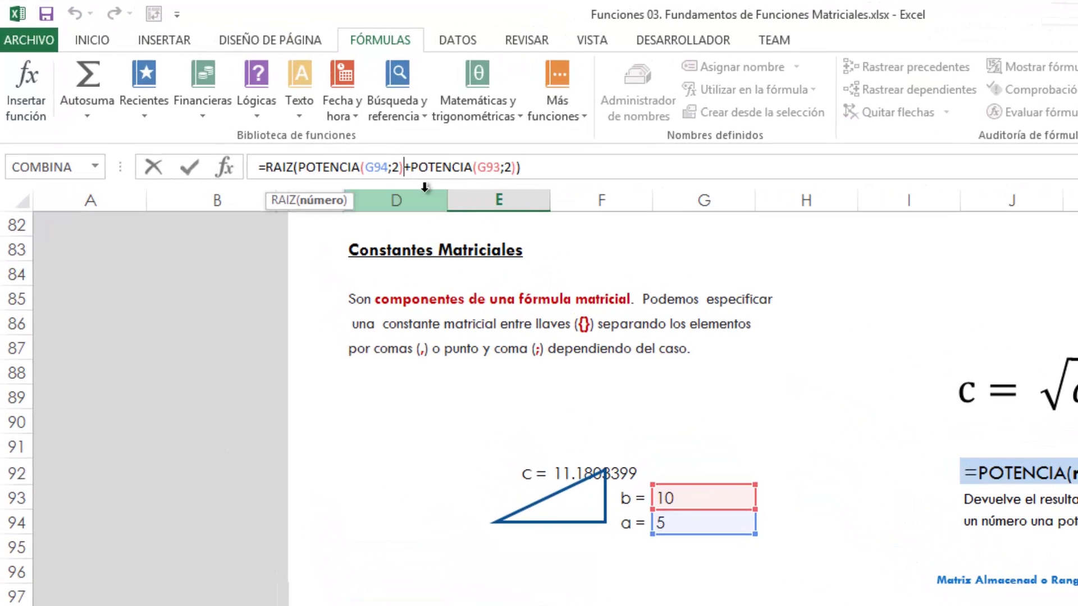
key(shift+Right)
key(shift+Right)
key(shift+Right)
key(shift+Right)
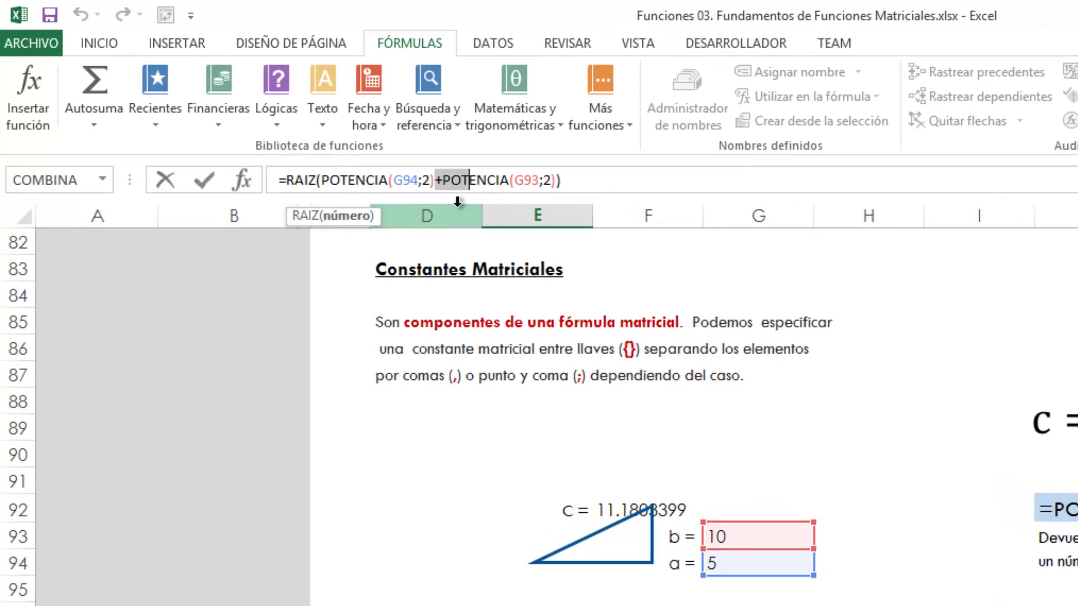
key(shift+Right)
key(shift+Right)
key(shift+Right)
key(shift+Right)
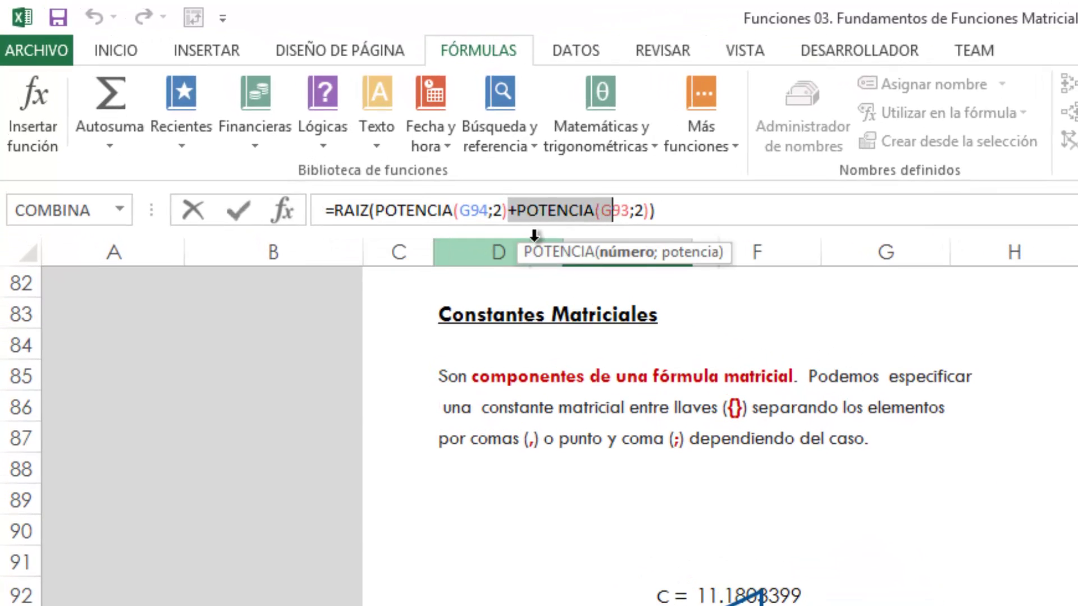
key(shift+Right)
key(shift+Right)
key(shift+Right)
key(shift+Right)
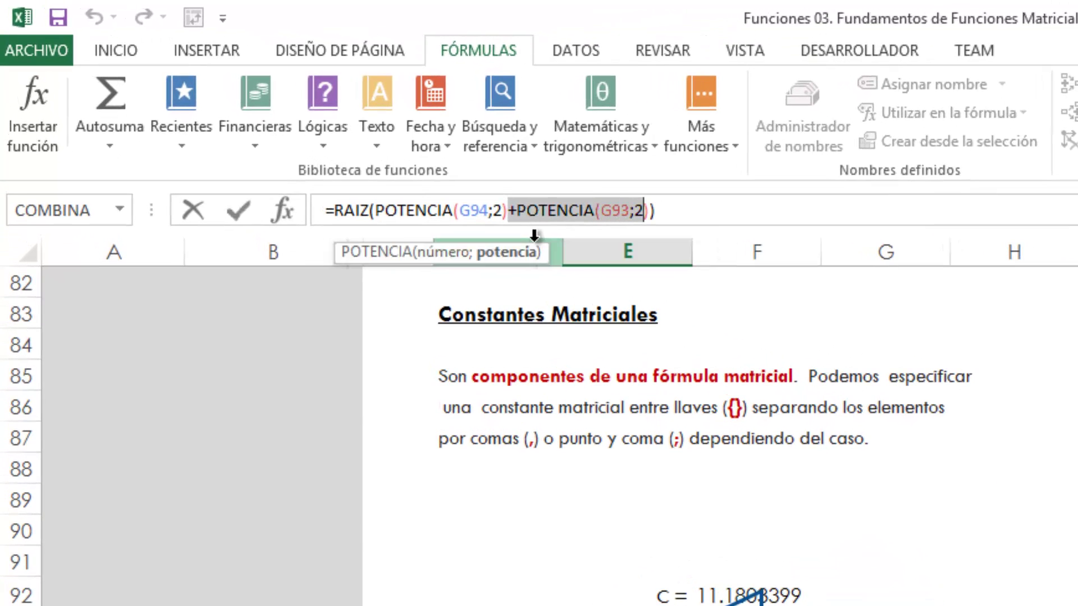
key(shift+Right)
key(Delete)
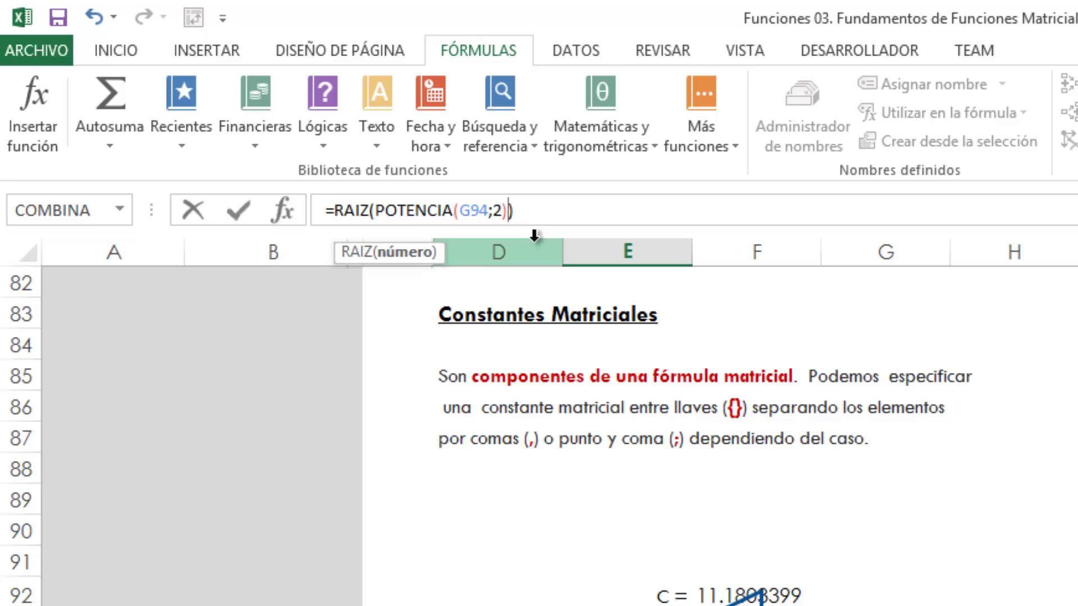
Replace the G94 reference in POTENCIA with the array constant {5;2}
click(479, 210)
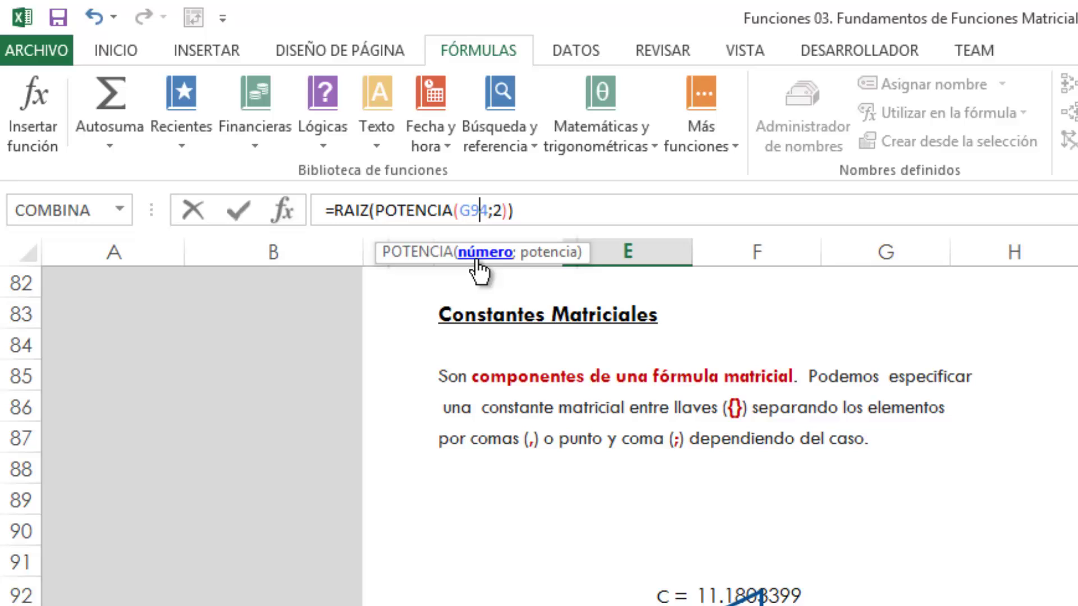
key(Right)
key(BackSpace)
key(BackSpace)
key(BackSpace)
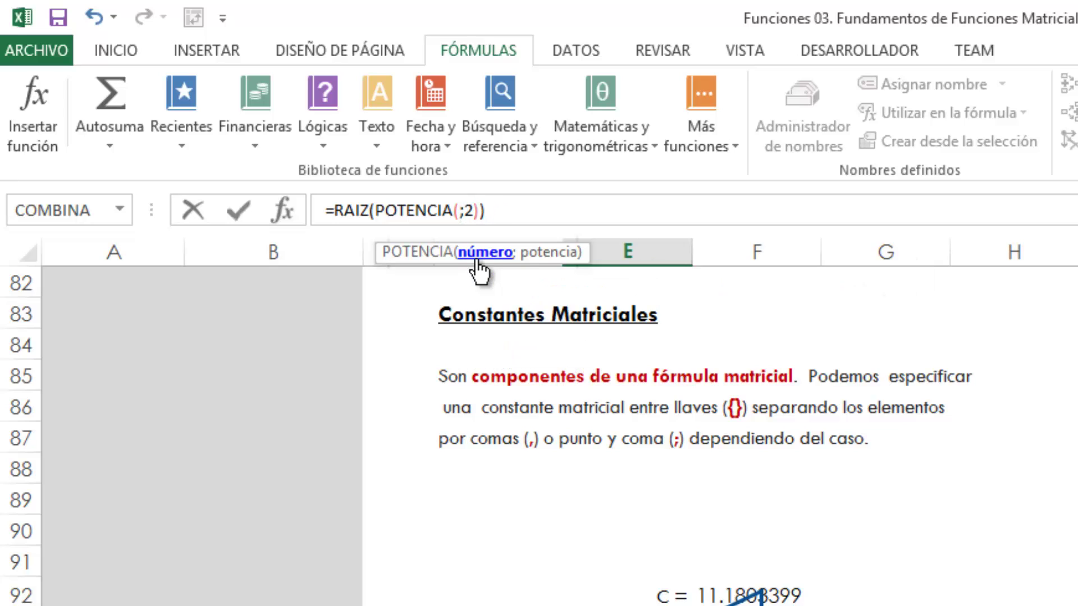
text({)
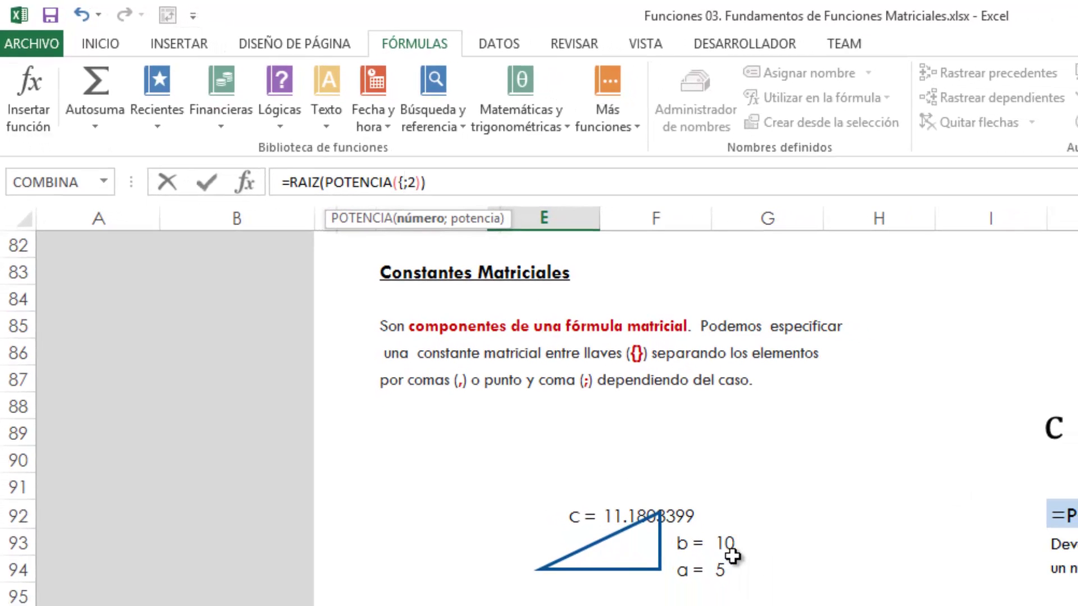
text(5;)
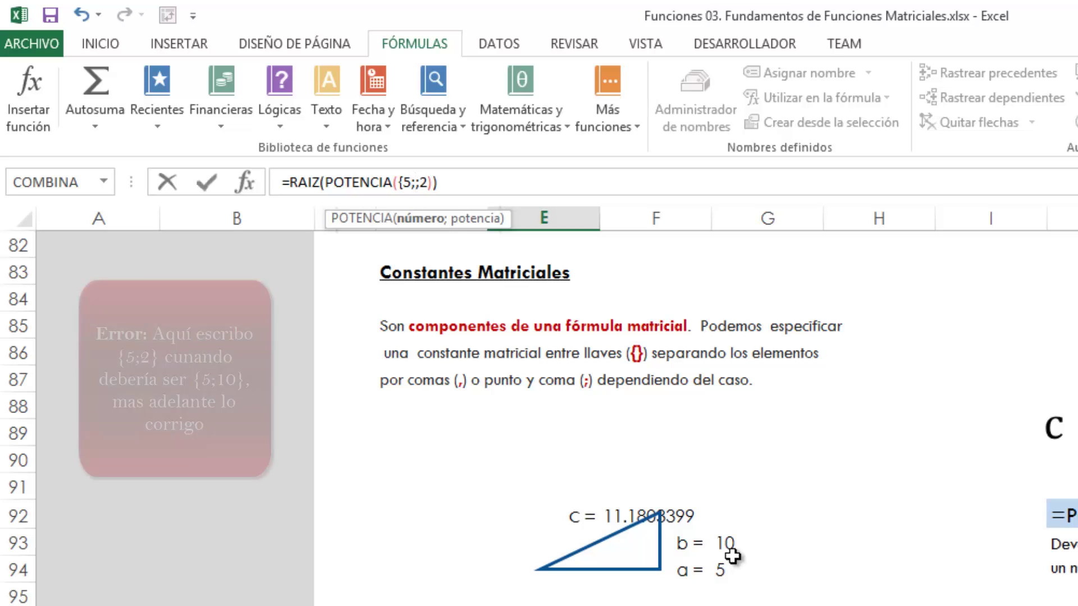
text(2)
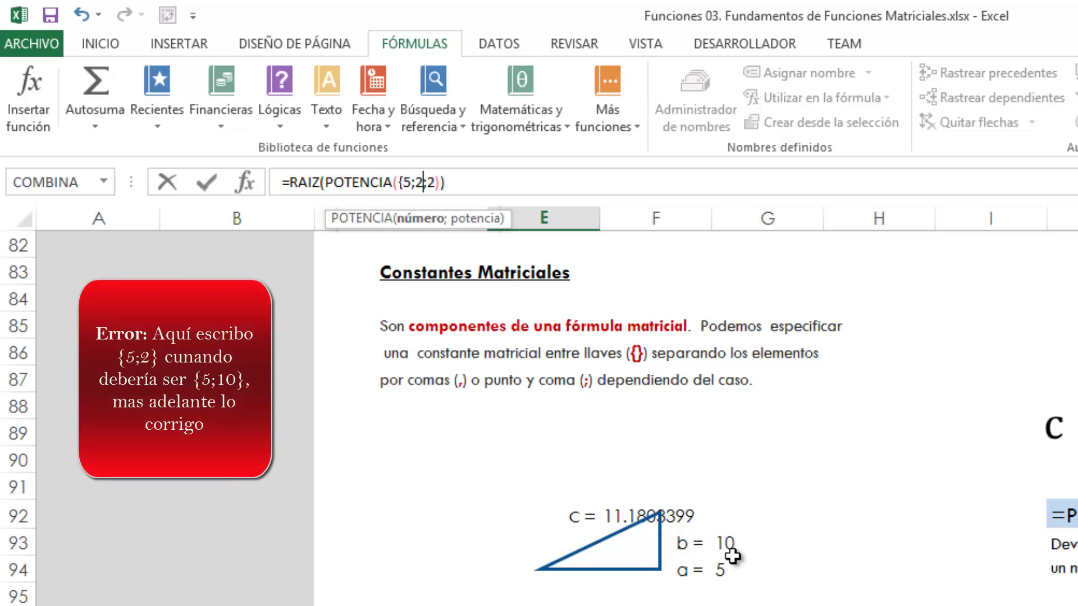
text(})
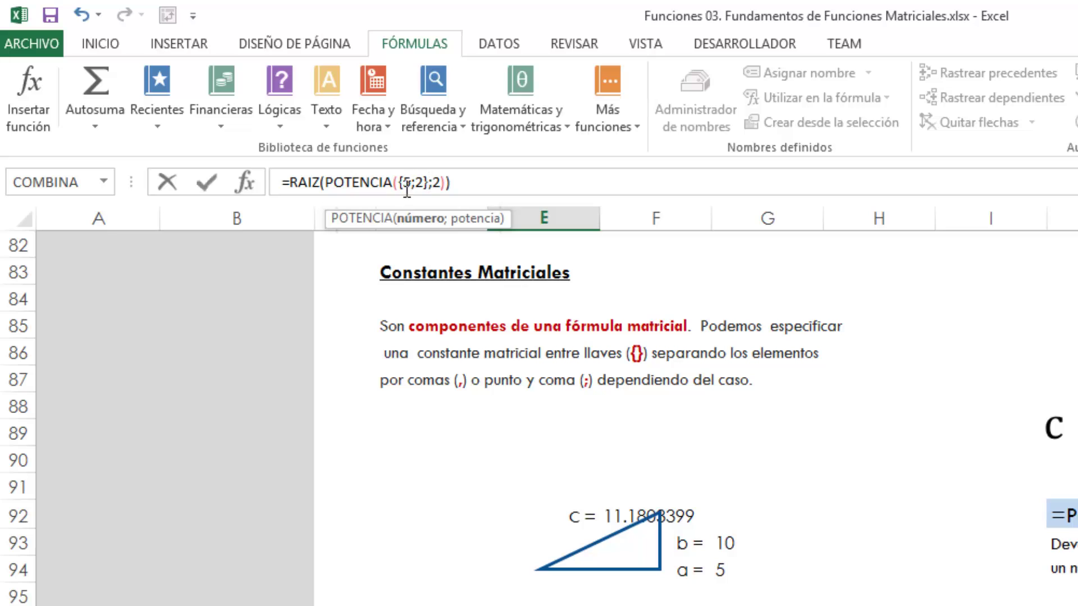
click(428, 182)
Preview the squared values of POTENCIA({5;2};2) with F9, then undo the preview
drag(325, 182, 445, 182)
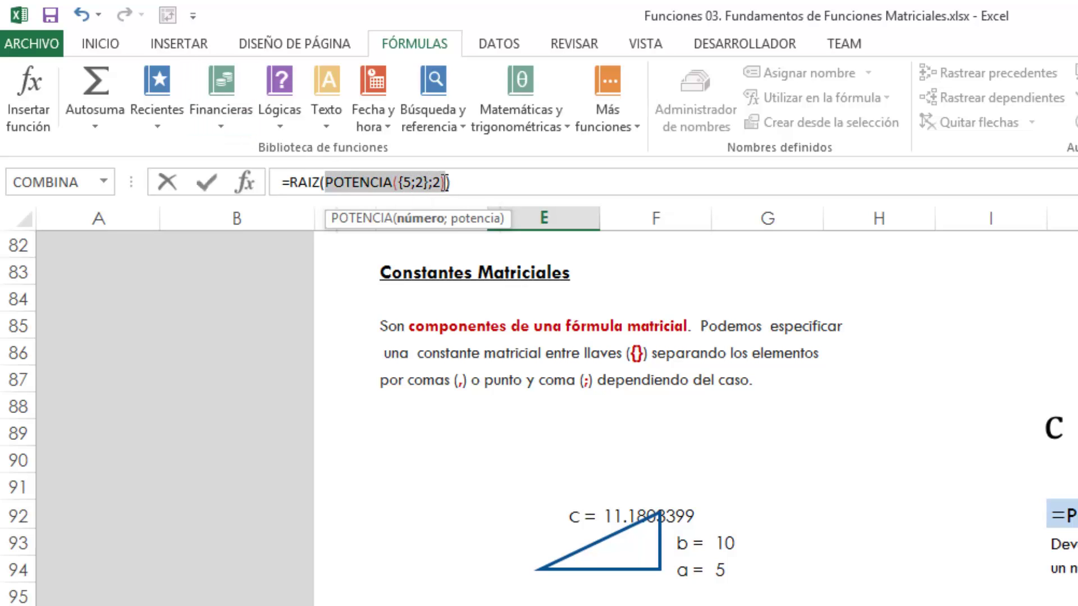
drag(329, 183, 446, 187)
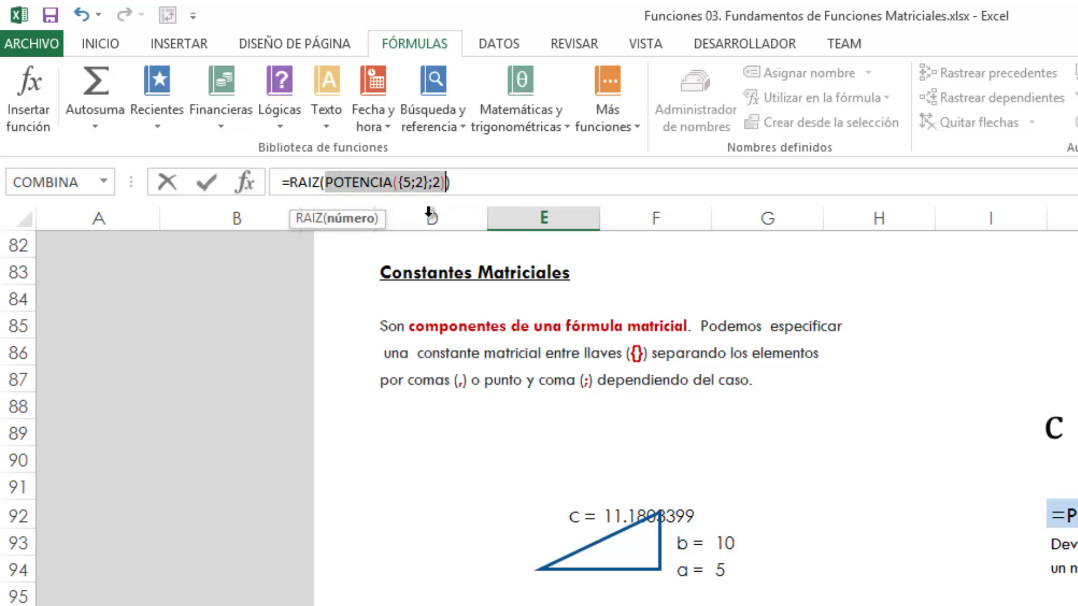
key(F9)
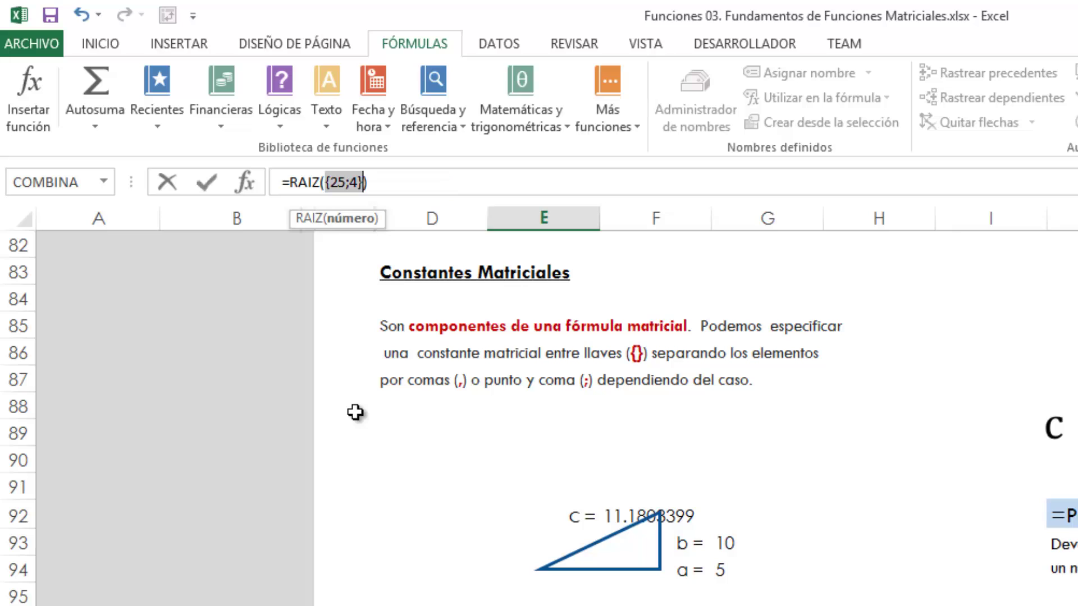
click(374, 193)
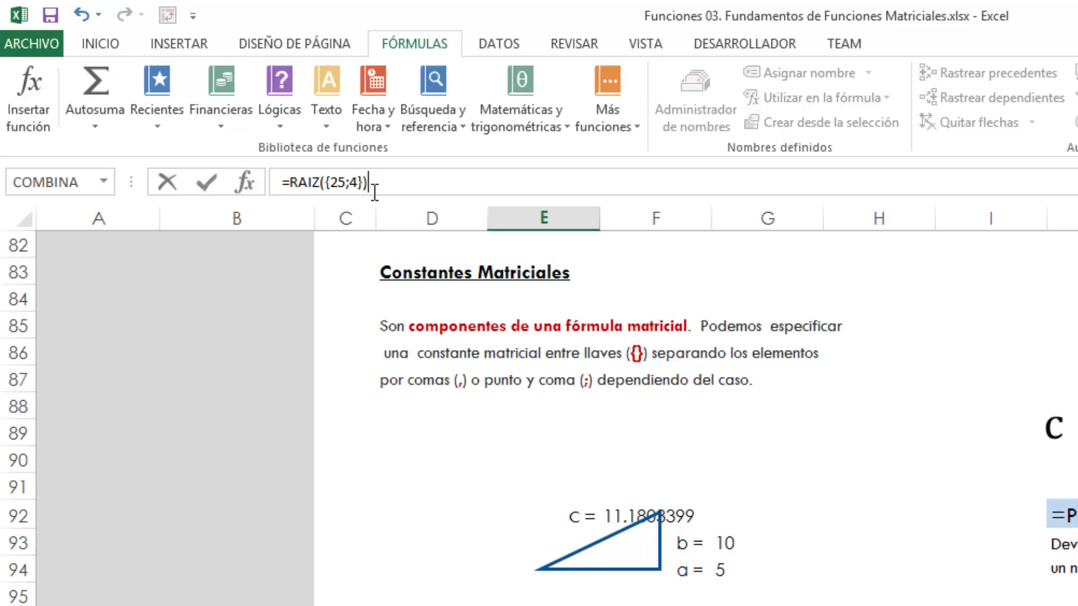
key(ctrl+z)
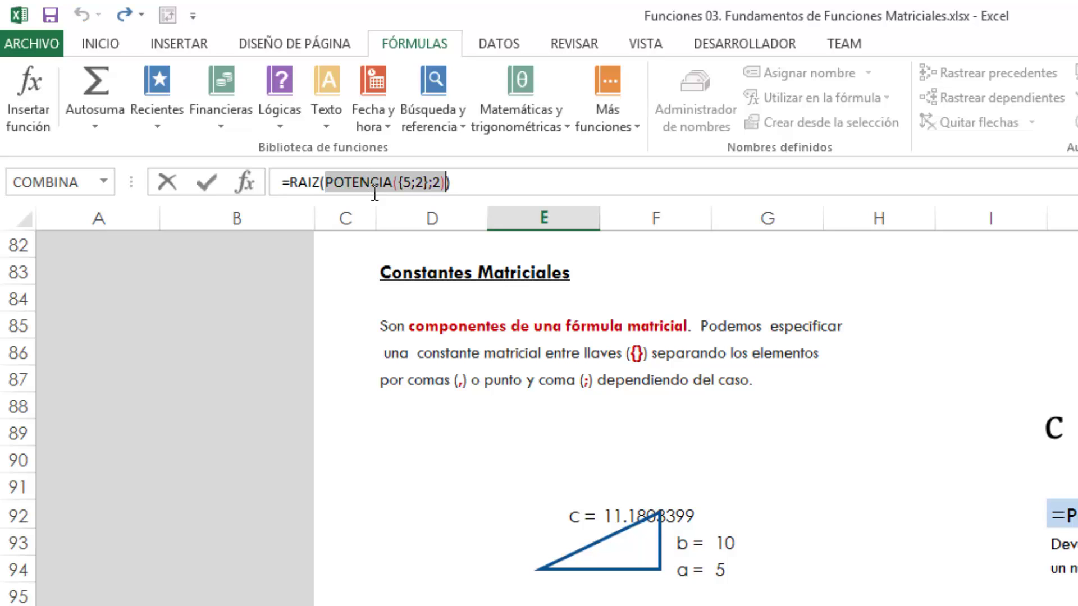
click(375, 190)
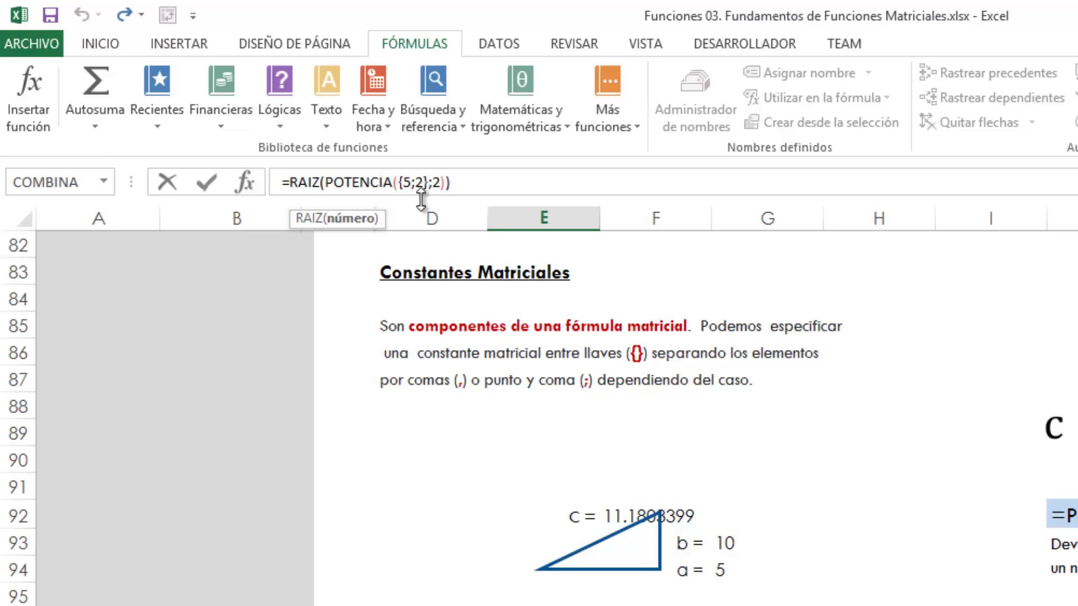
Wrap POTENCIA({5;2};2) in SUMA inside RAIZ
click(326, 189)
text(sum)
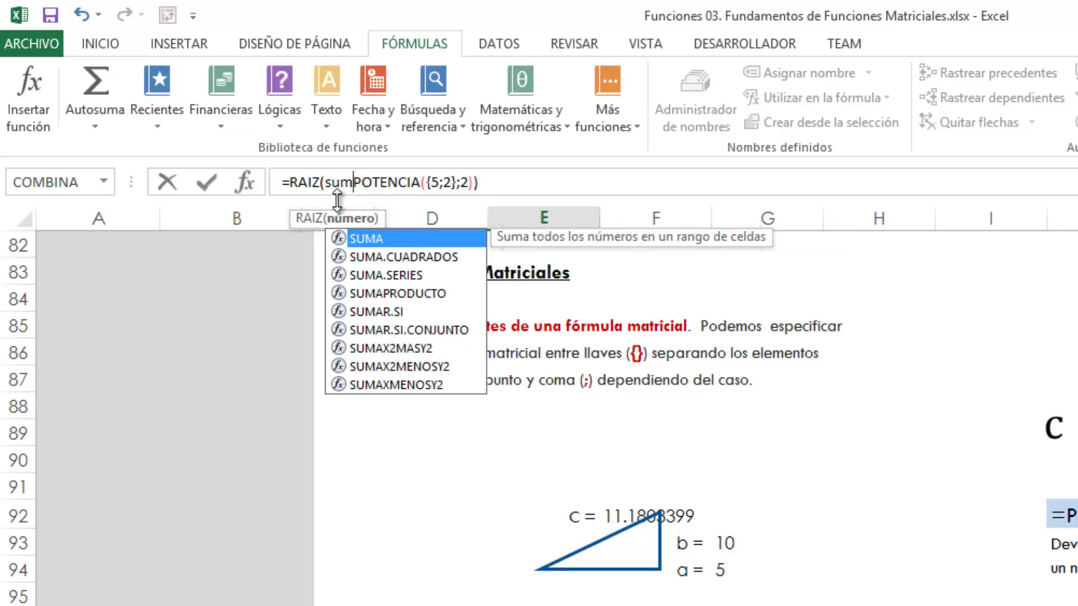
key(Tab)
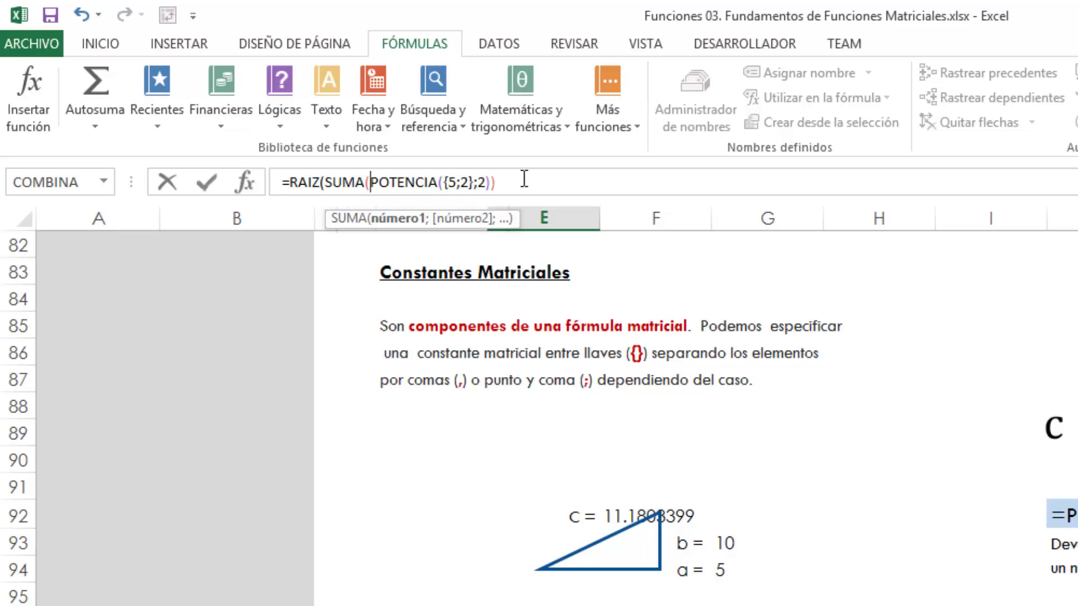
click(491, 185)
text())
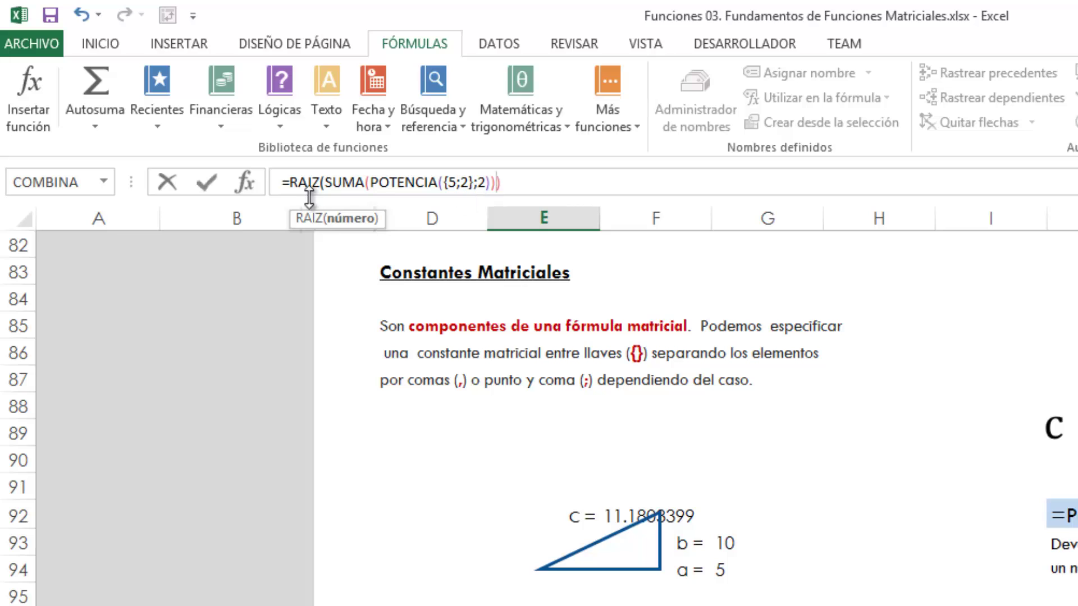
Preview the sum of squares (29) and commit the array formula, returning 5.38516481
drag(325, 183, 496, 194)
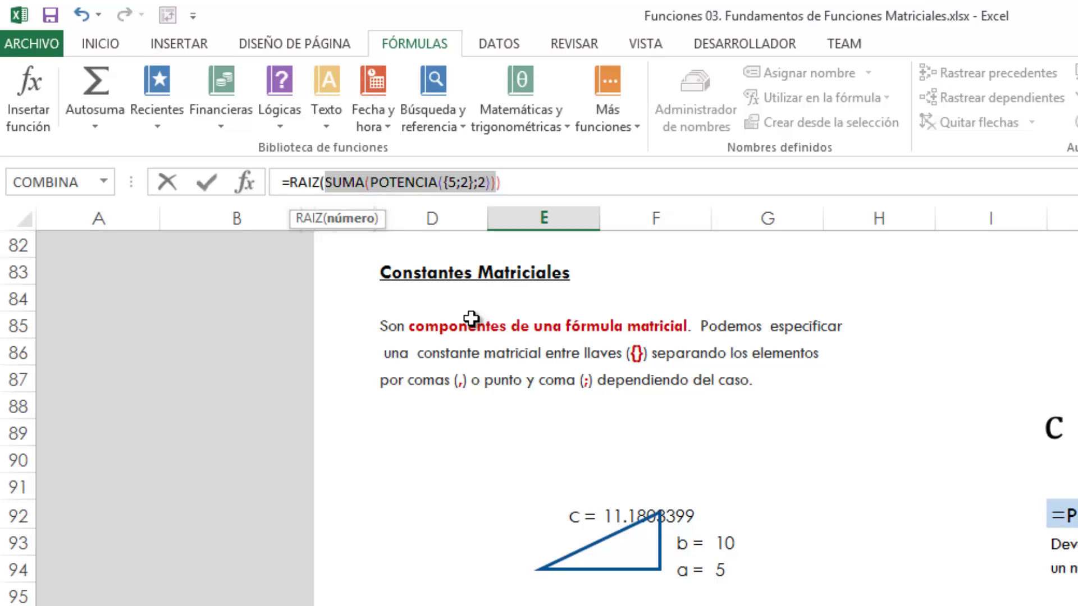
key(F9)
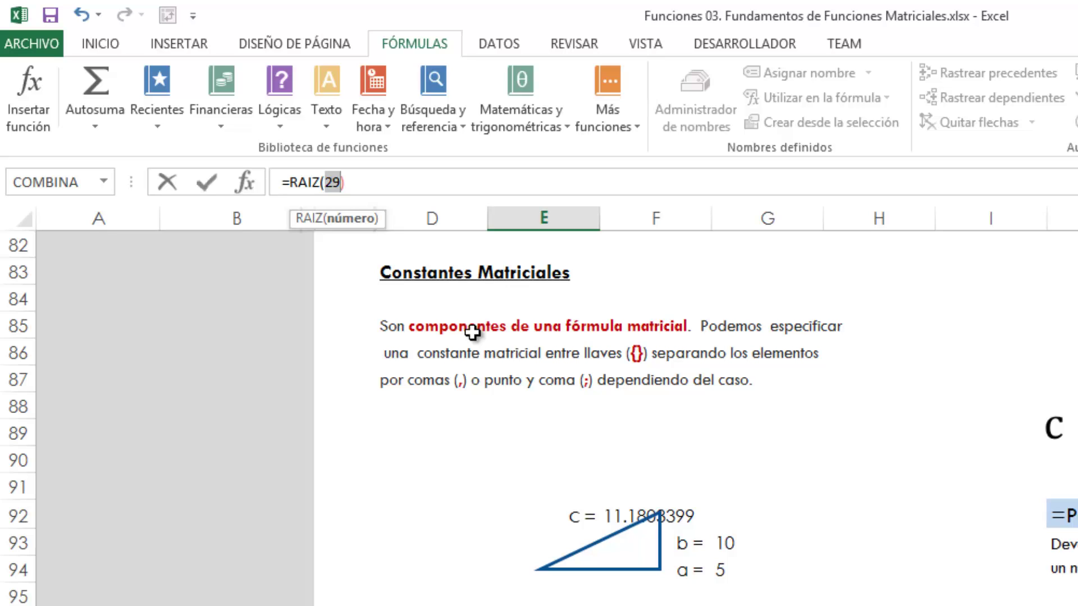
key(ctrl+z)
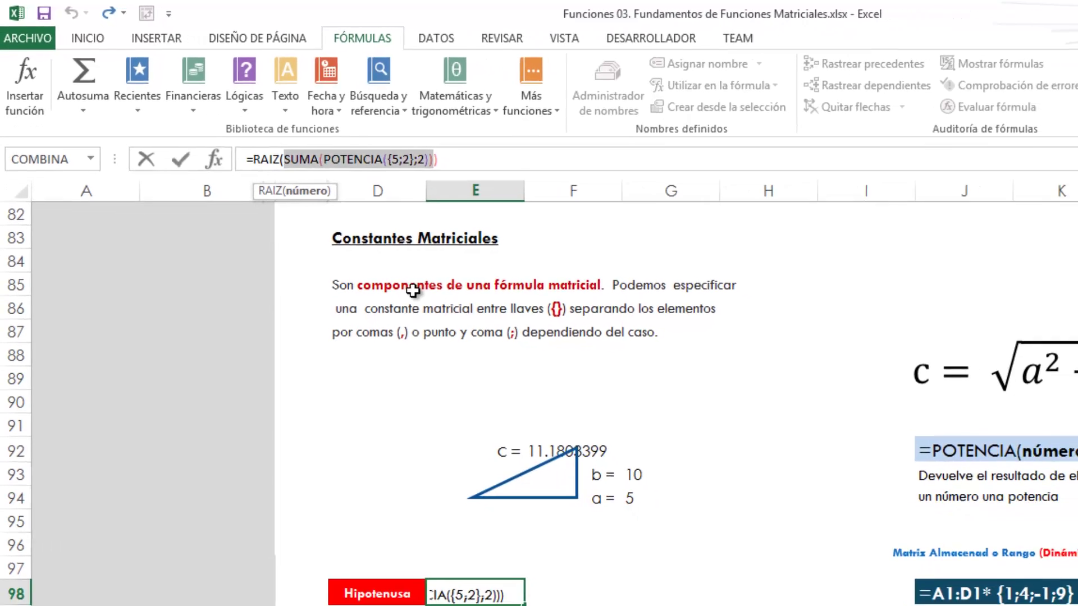
key(ctrl+shift+Return)
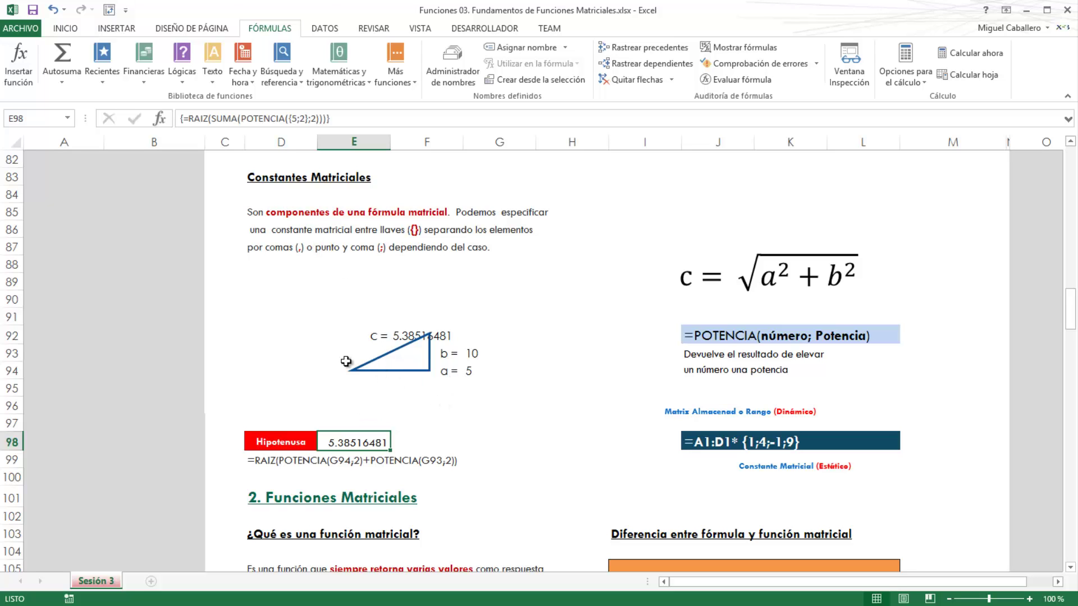
click(296, 119)
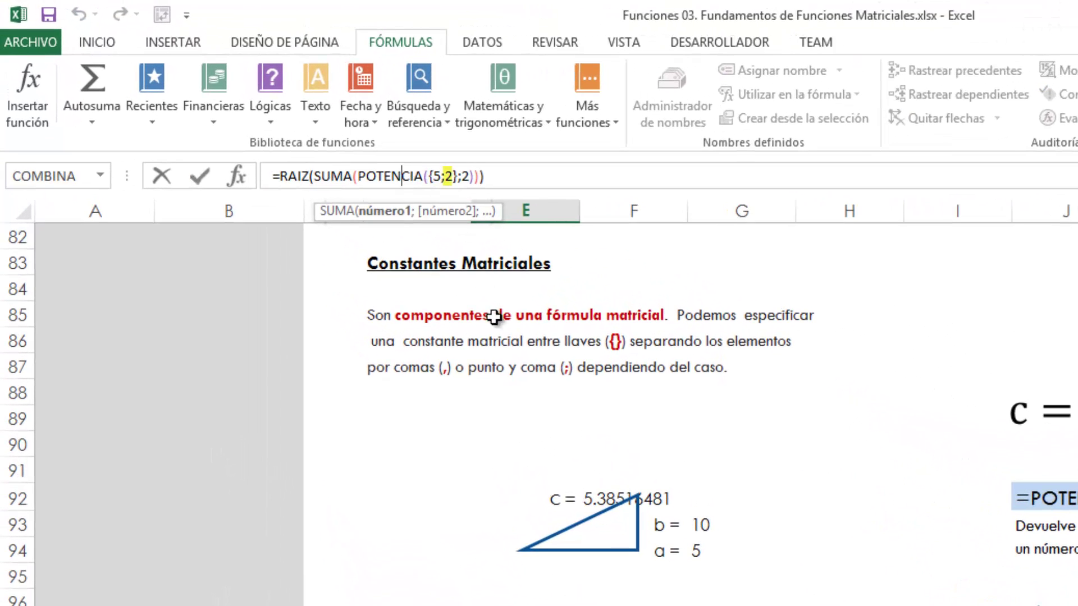
click(448, 177)
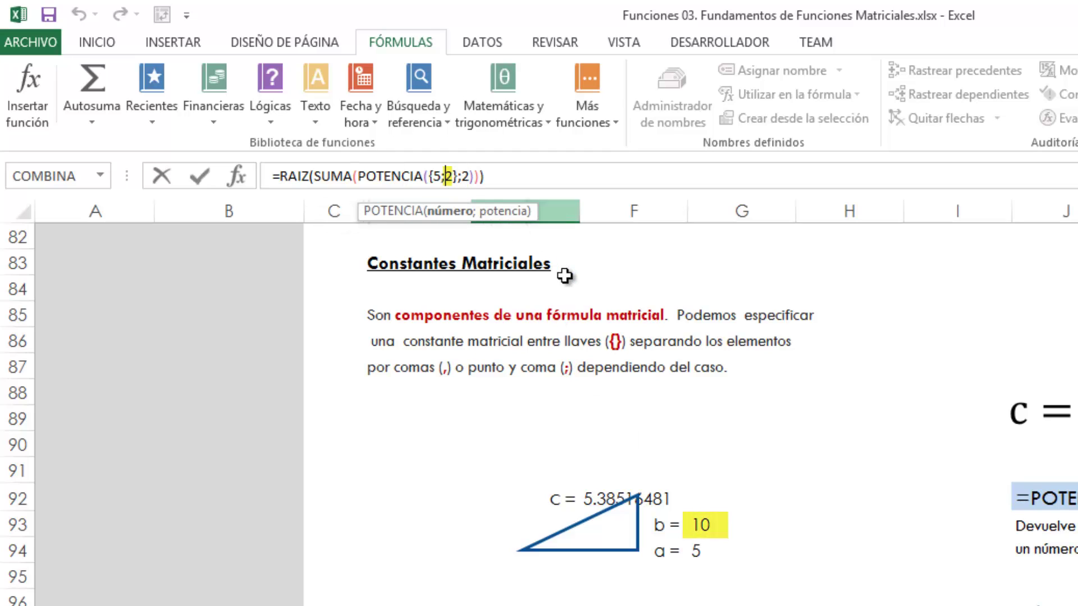
key(Delete)
Change the constant to {5;10}, then replace it with range G93:G94 as an array formula
text(10)
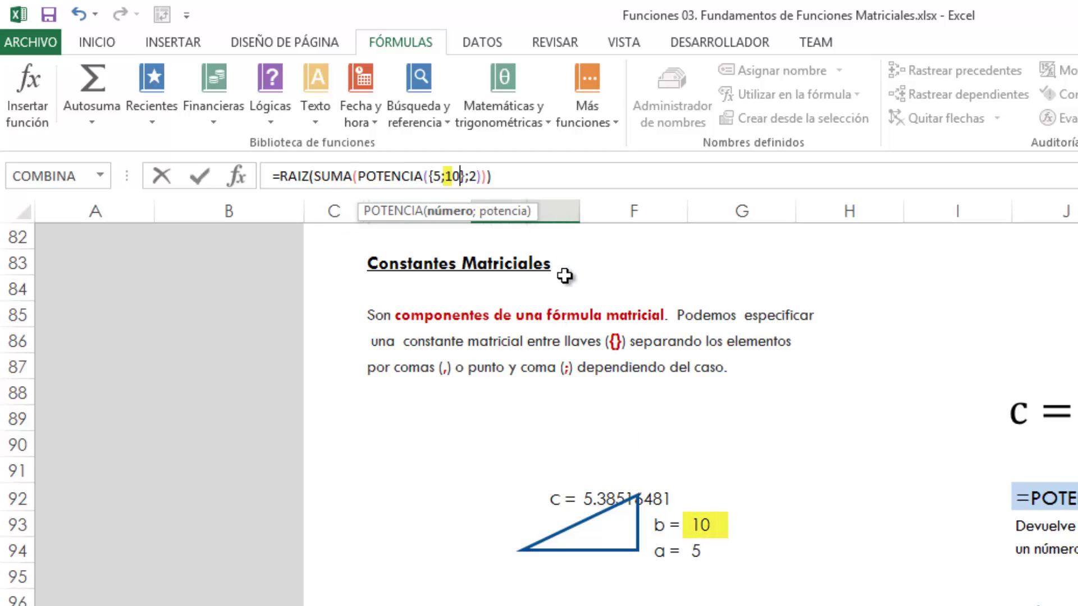
key(ctrl+shift+Return)
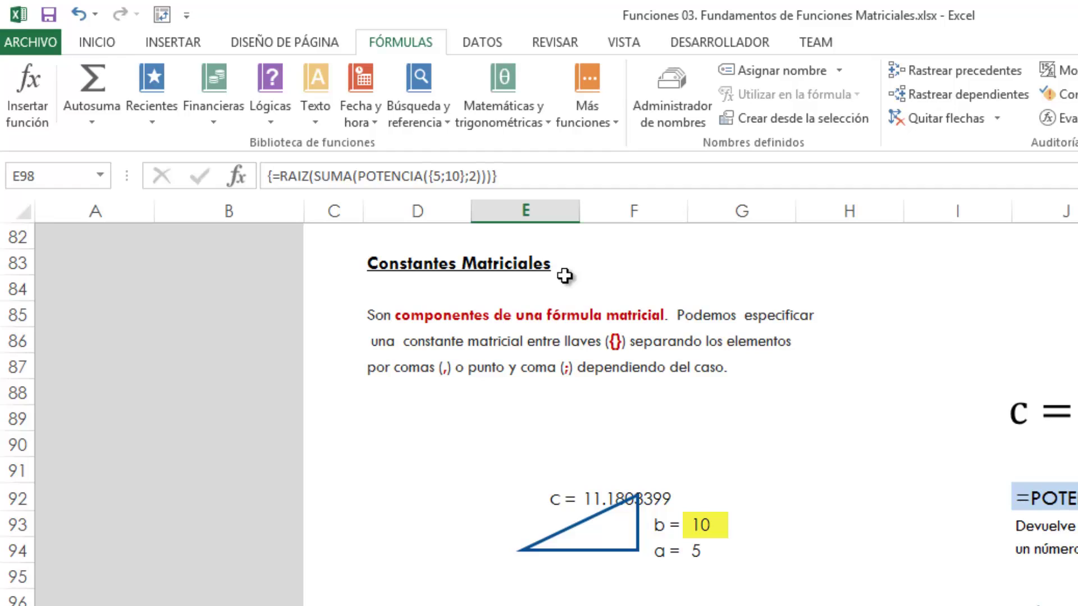
click(427, 171)
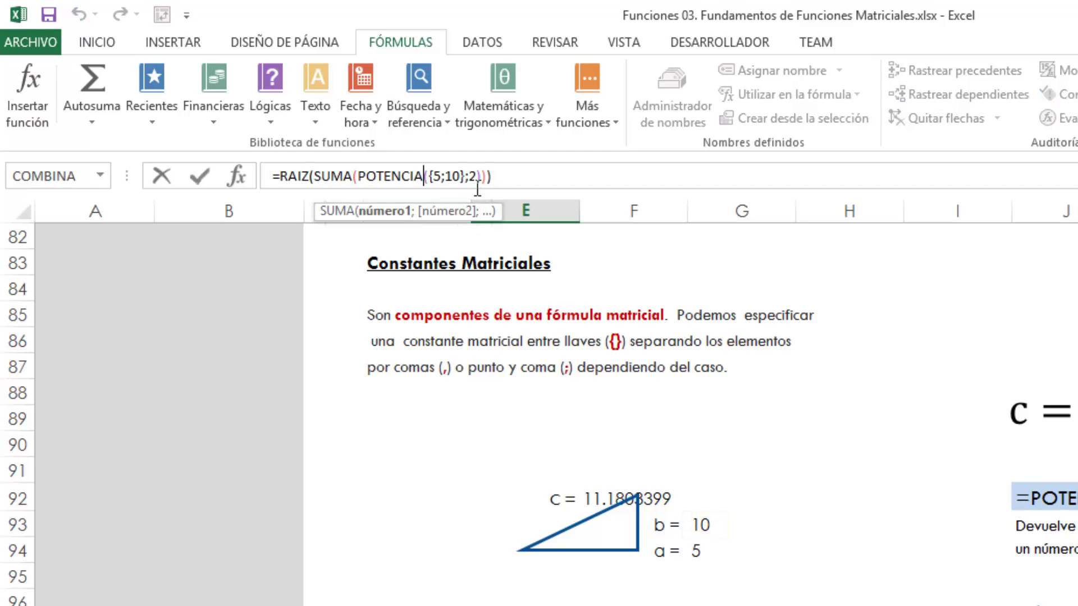
click(462, 177)
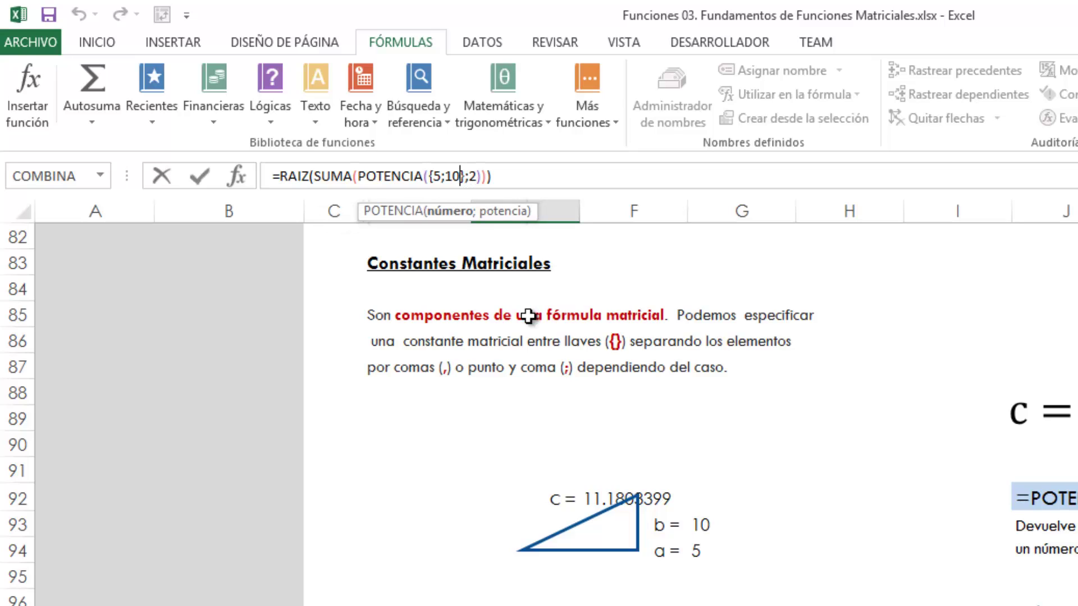
key(shift+Left)
key(shift+Left)
key(shift+Left)
key(shift+Left)
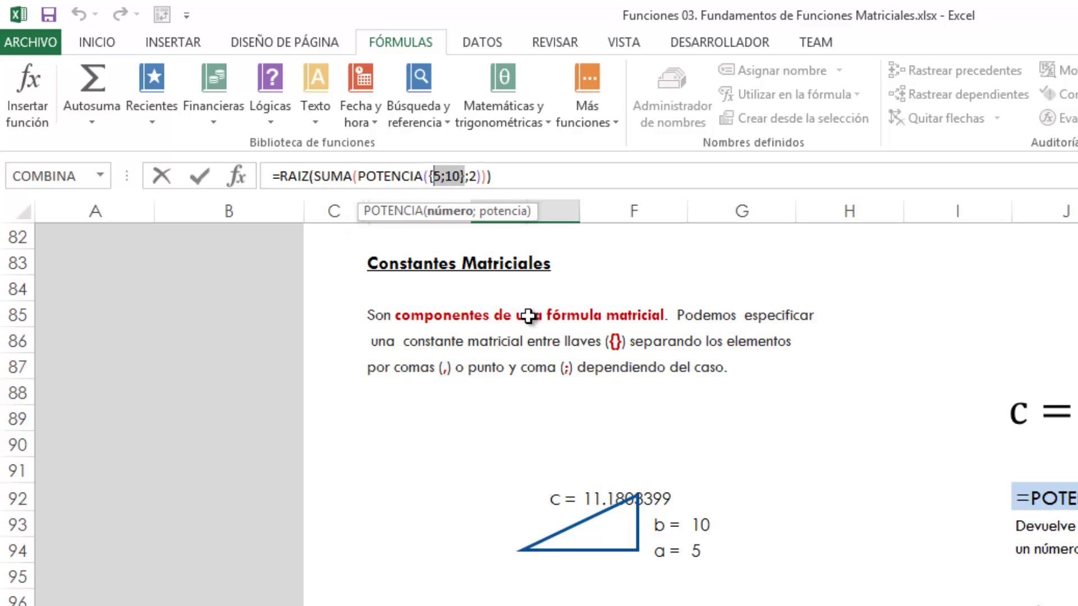
key(shift+Left)
key(Delete)
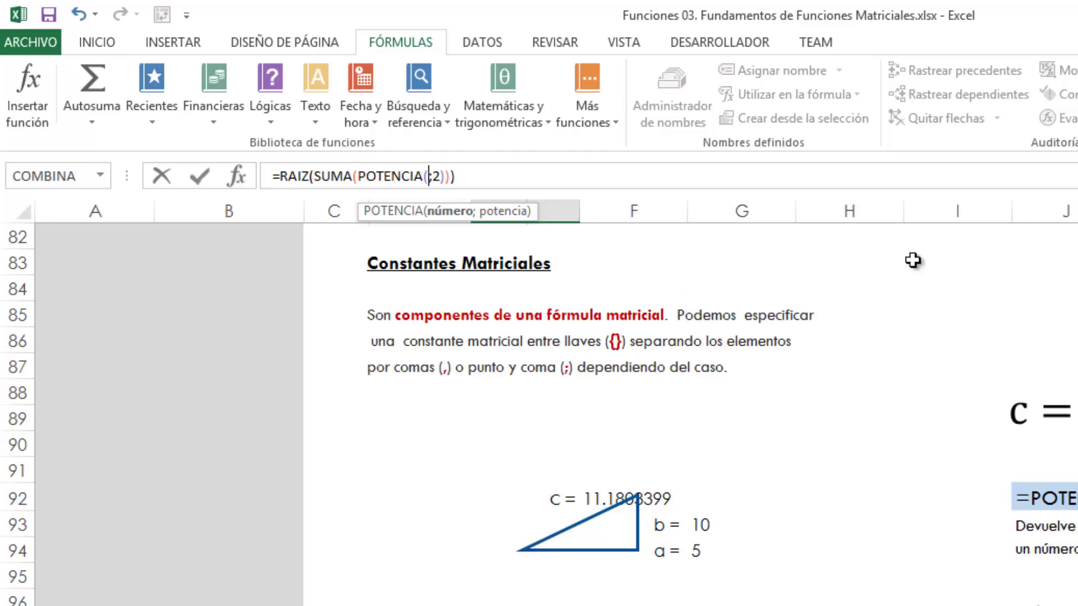
drag(712, 515, 717, 549)
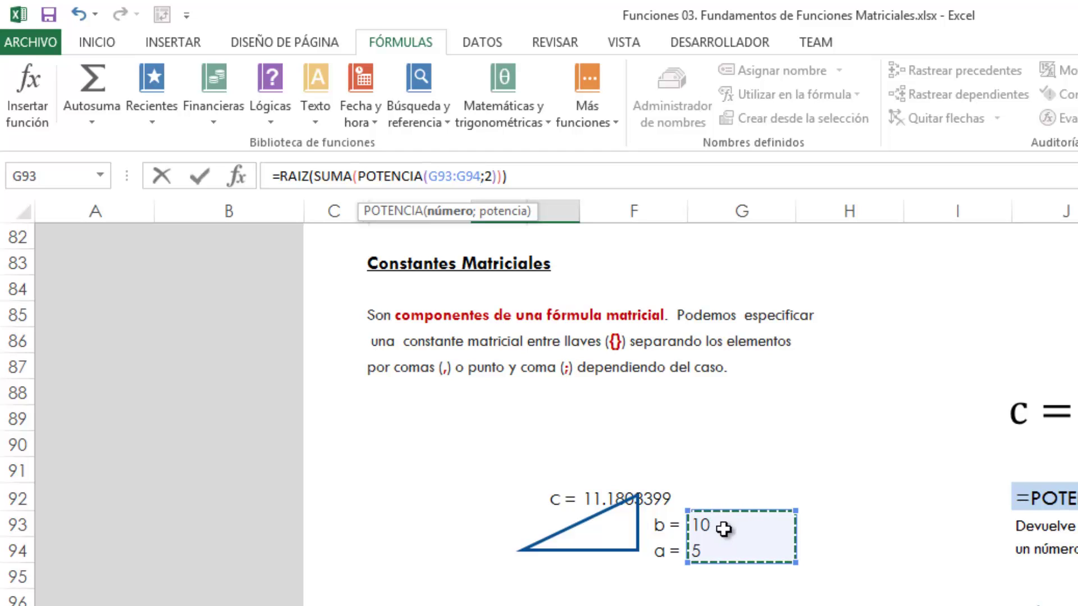
key(ctrl+shift+Return)
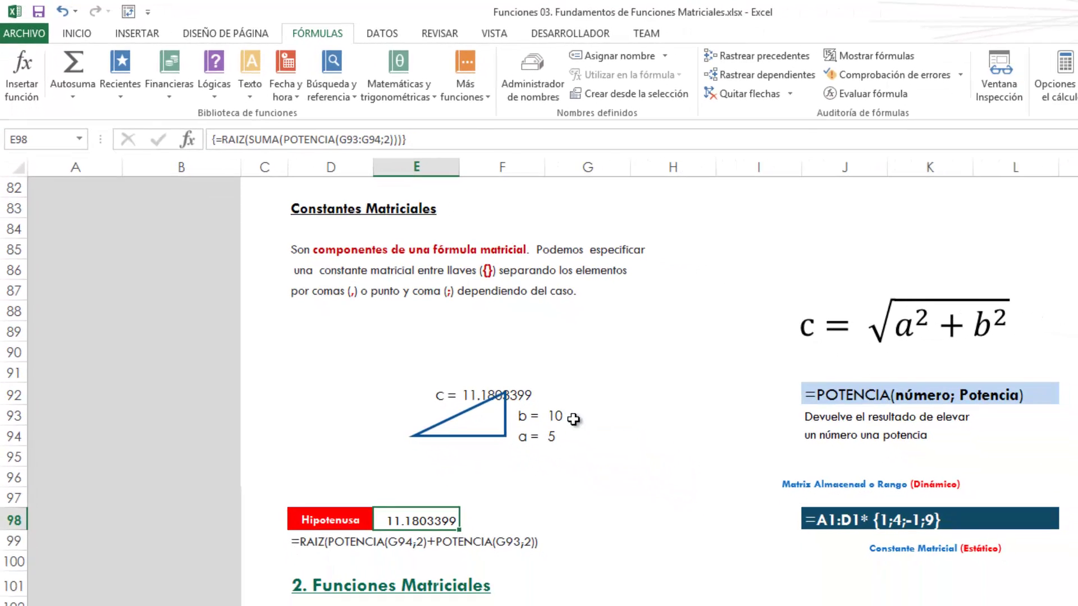
Change side b in G93 to 8 so the hypotenuse recalculates to 9.43398113
click(573, 420)
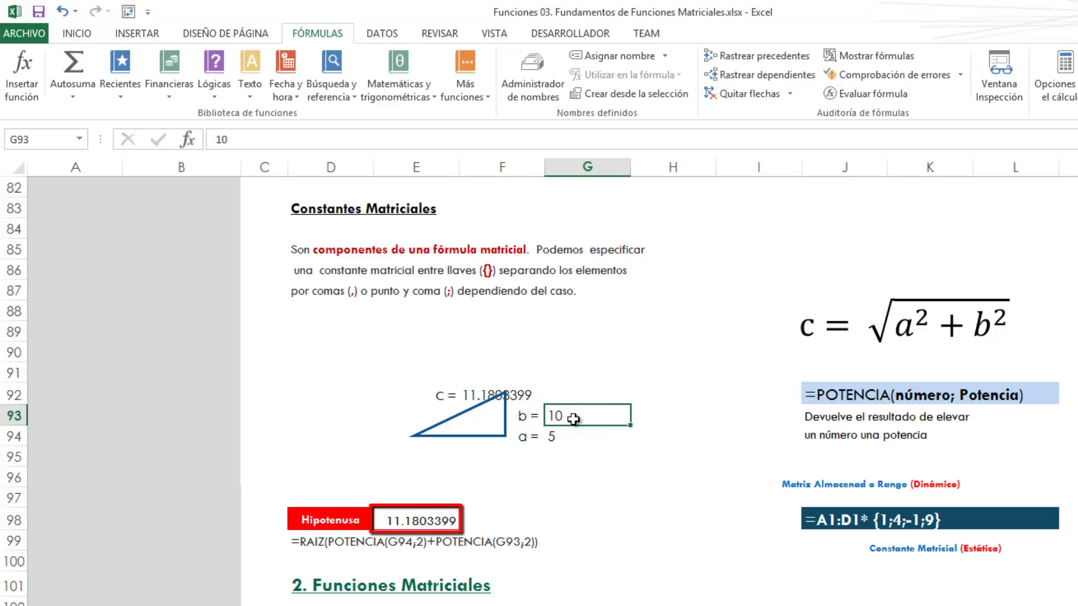
text(8)
key(Return)
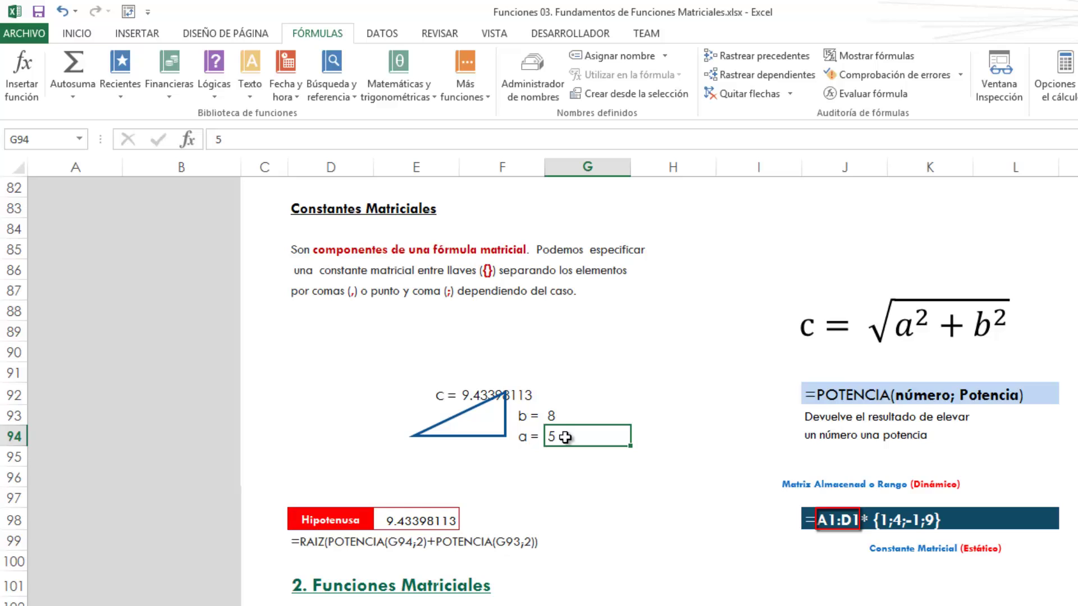
click(561, 416)
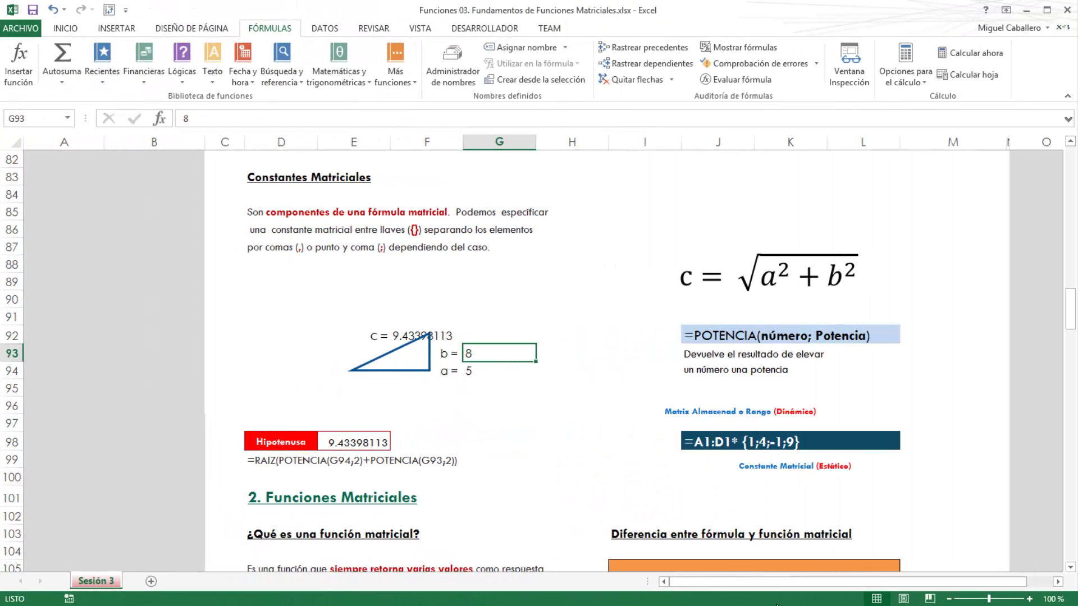
Scroll down from I97 to the Función Transponer section with the Nombres and sales tables
click(630, 429)
scroll(630, 435, down, 2)
scroll(628, 436, down, 2)
scroll(627, 438, down, 1)
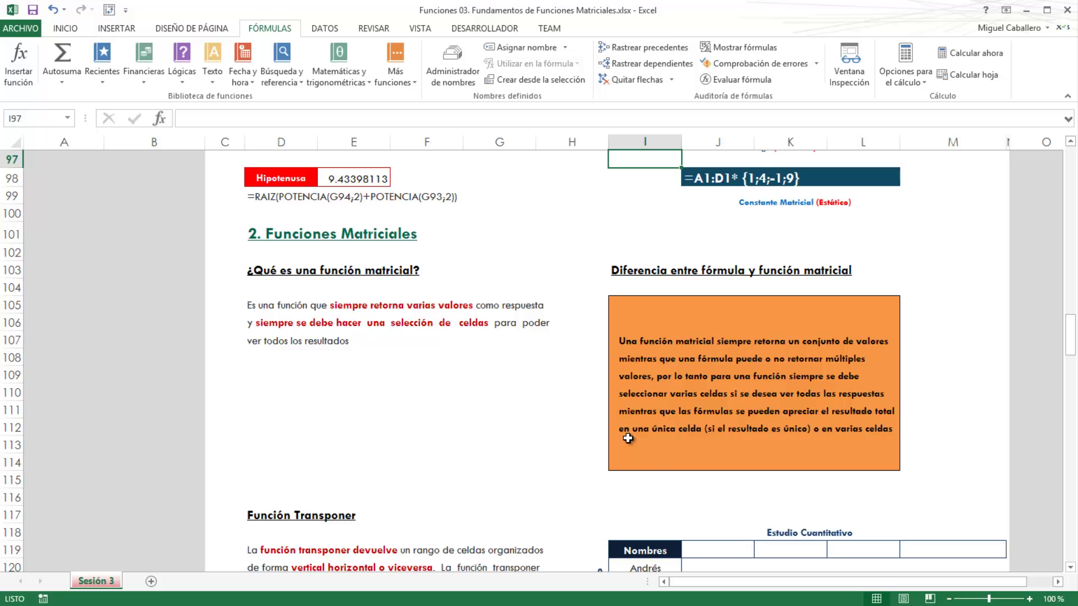
scroll(648, 454, down, 1)
scroll(648, 454, down, 4)
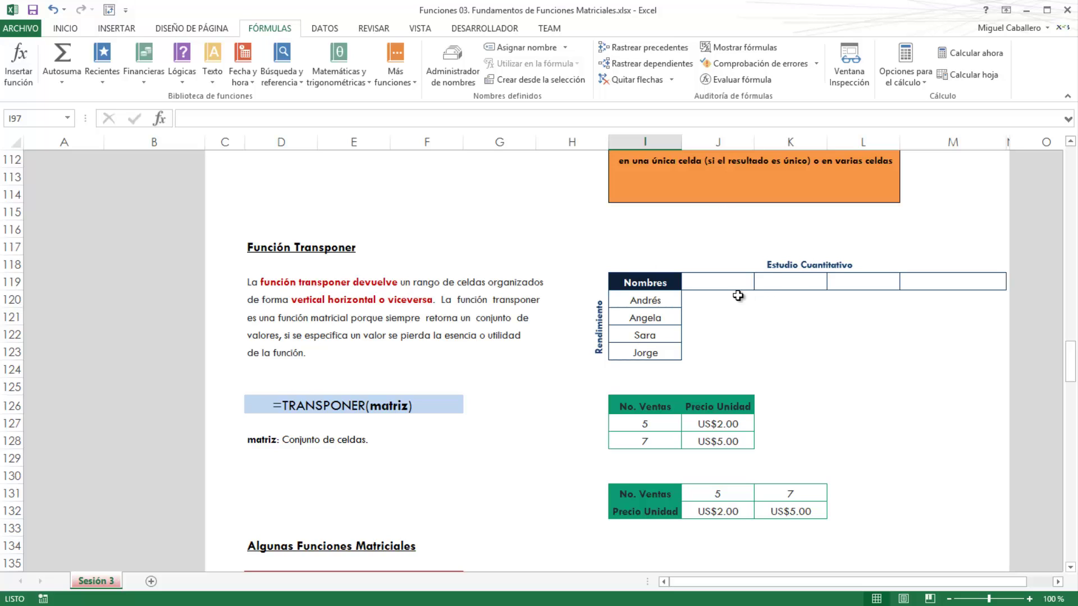
Enter =TRANSPONER(I120:I123) in J119 and re-confirm it as an array formula showing Andrés
click(670, 303)
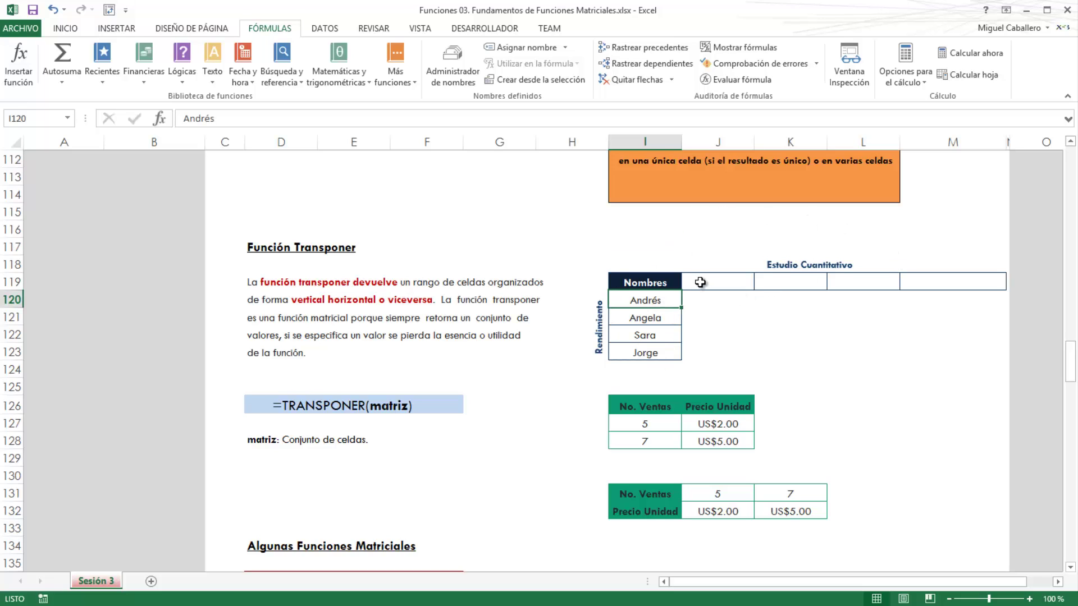
click(701, 283)
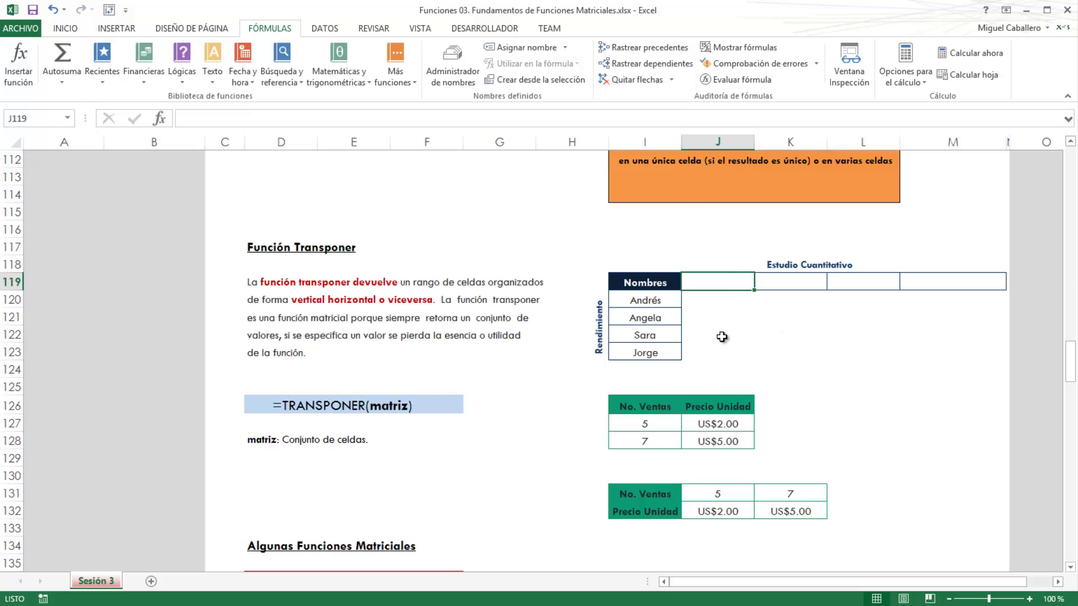
double_click(711, 278)
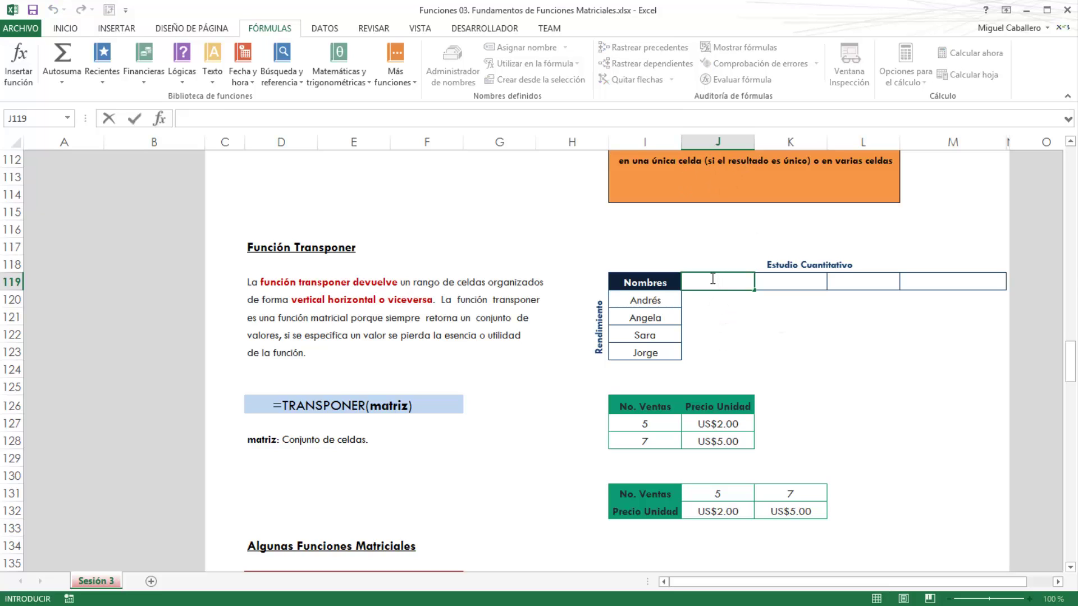
text(=)
text(tra)
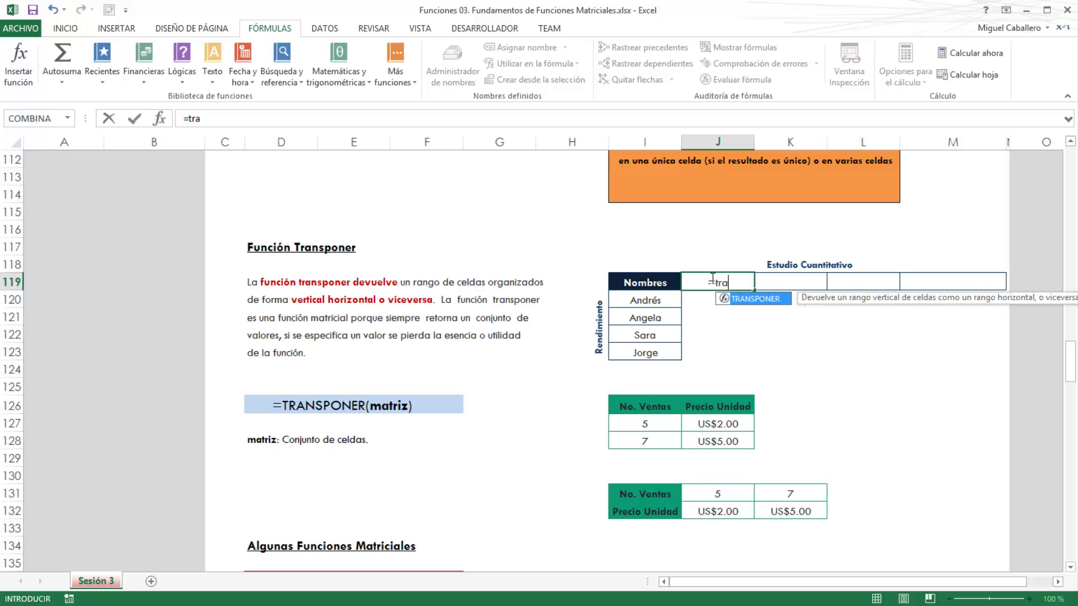
key(Tab)
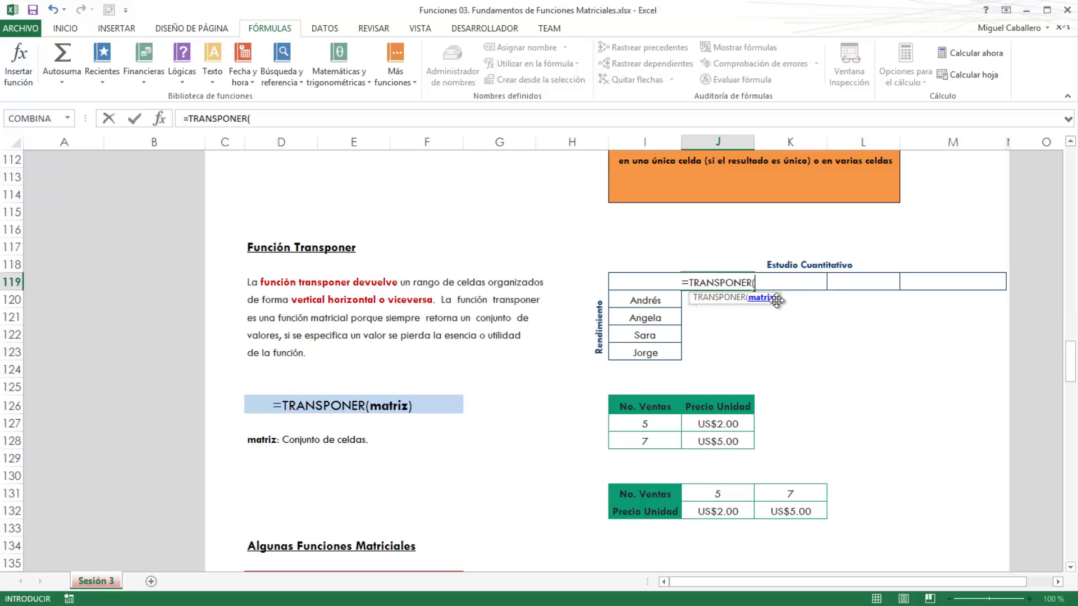
drag(629, 304, 643, 350)
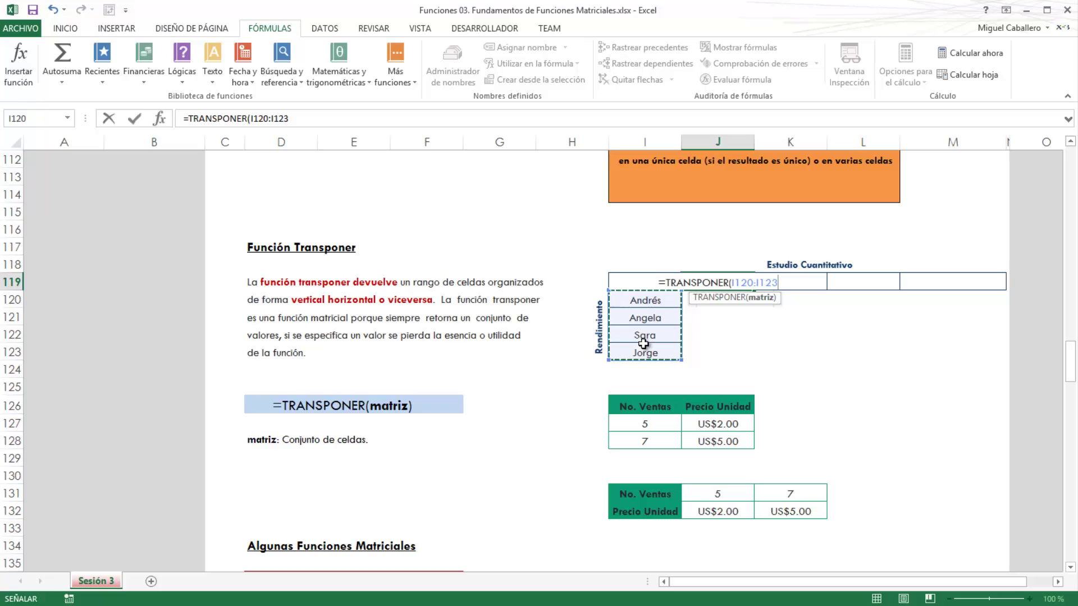
text())
key(Return)
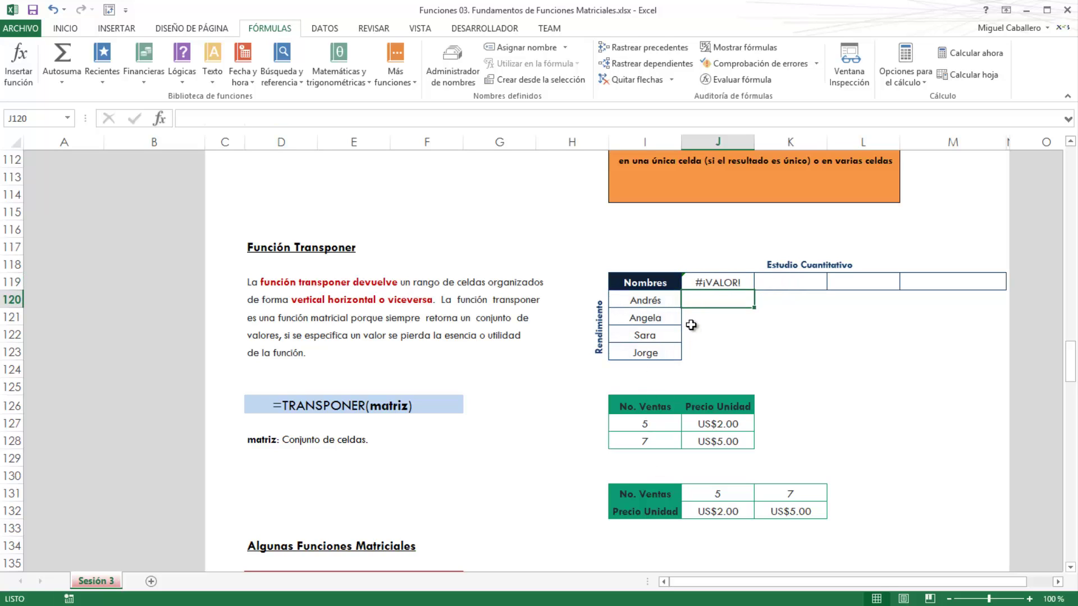
click(711, 283)
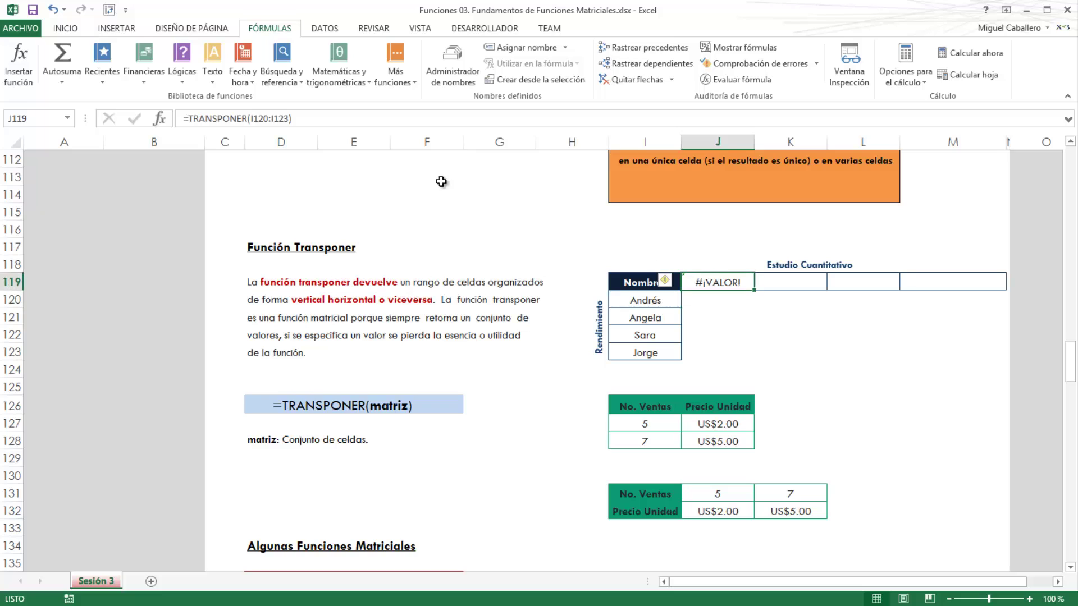
click(253, 118)
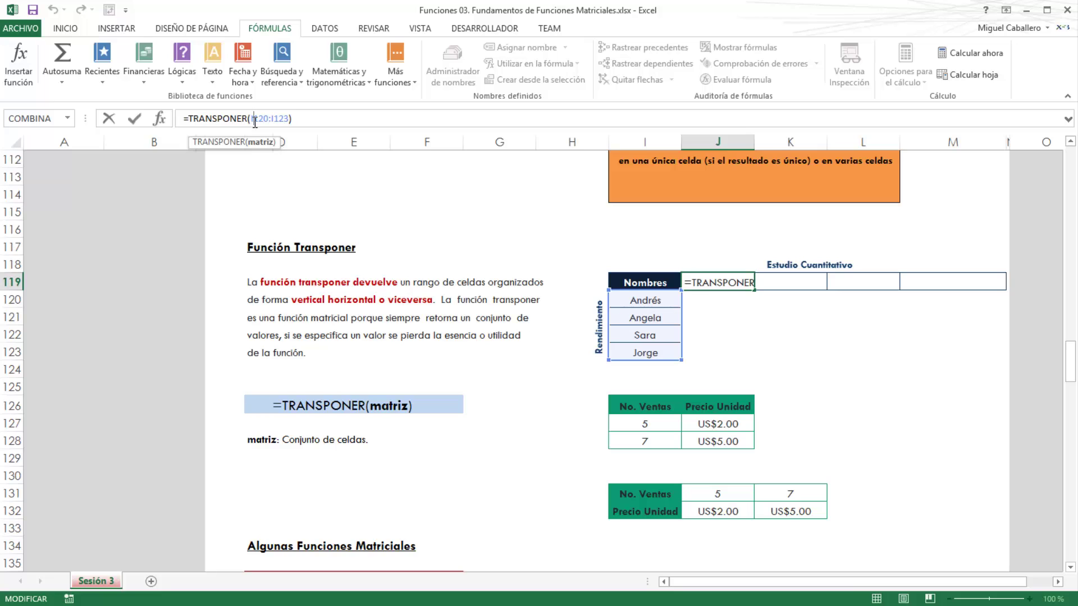
key(ctrl+shift+Return)
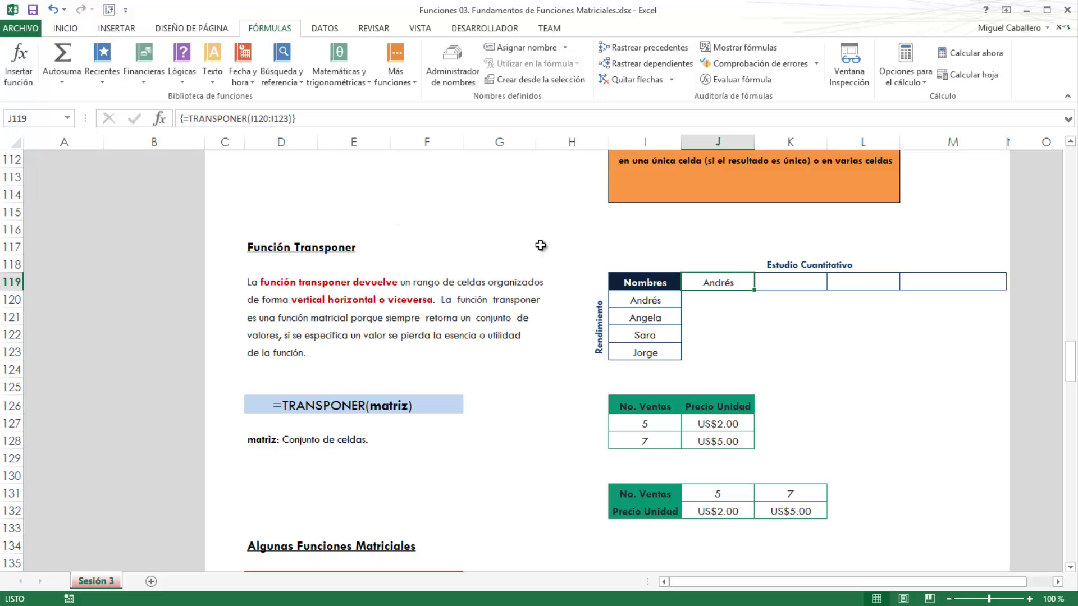
Extend the {=TRANSPONER(I120:I123)} array across J119:M119 to list Andrés, Angela, Sara and Jorge
click(719, 299)
click(721, 284)
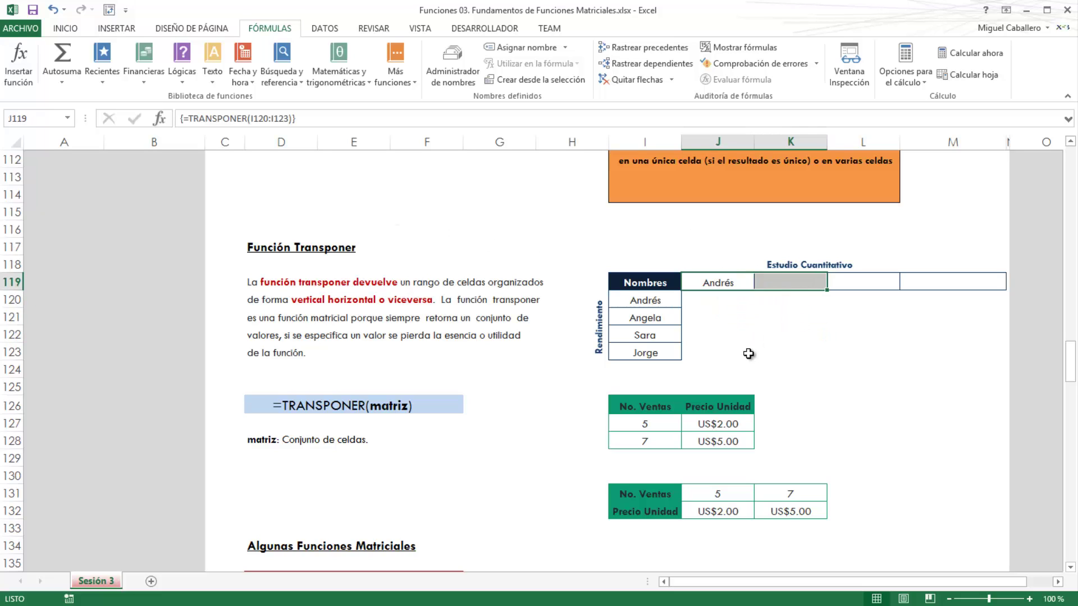
mouse_move(644, 300)
mouse_down()
mouse_move(644, 370)
mouse_move(644, 355)
mouse_up()
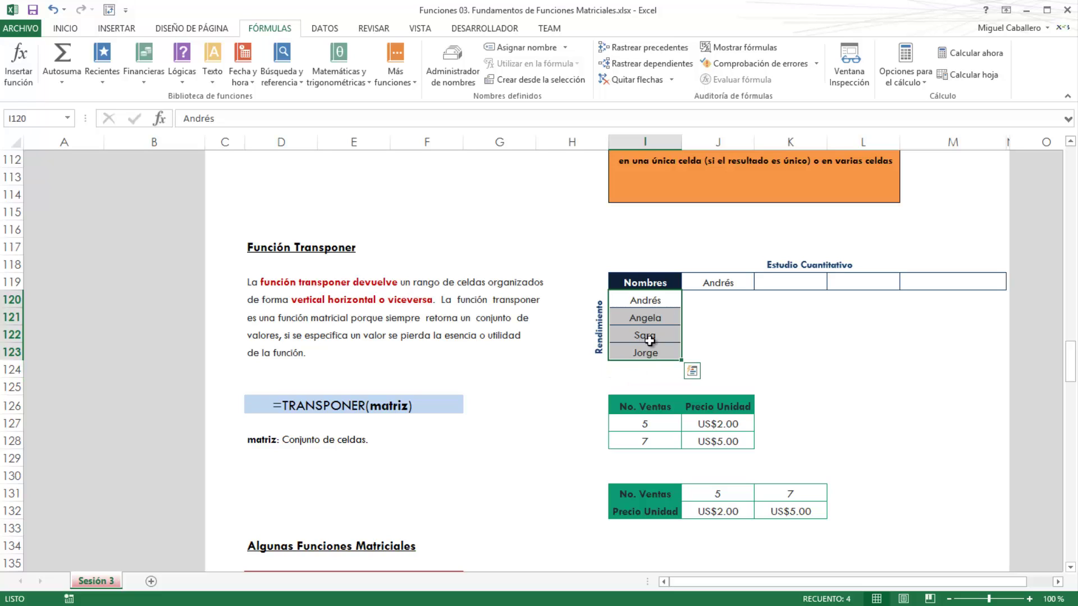
click(767, 330)
click(724, 283)
drag(753, 285, 917, 277)
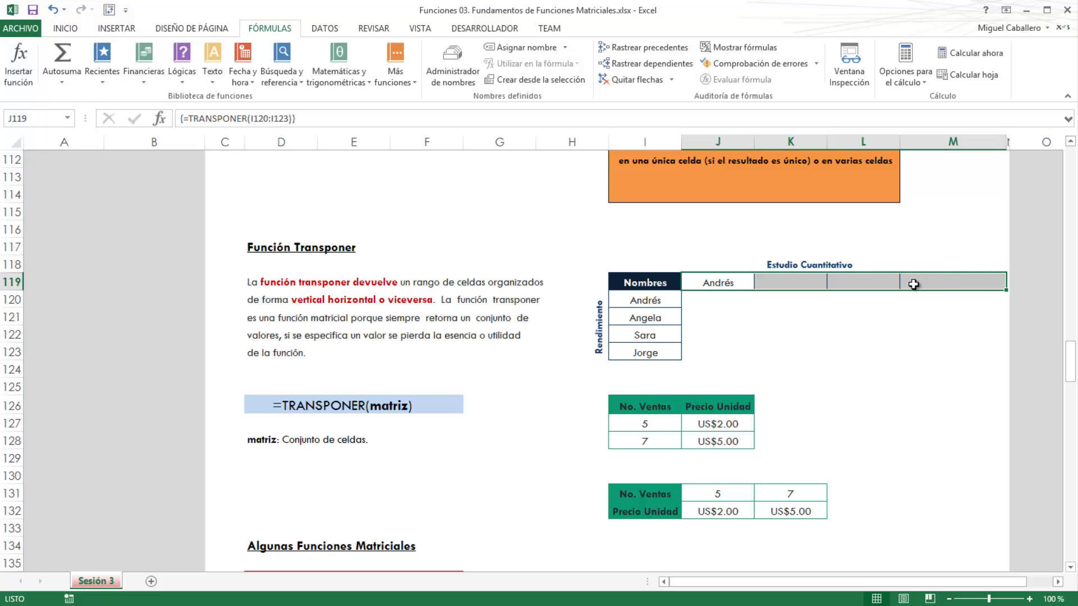
click(302, 119)
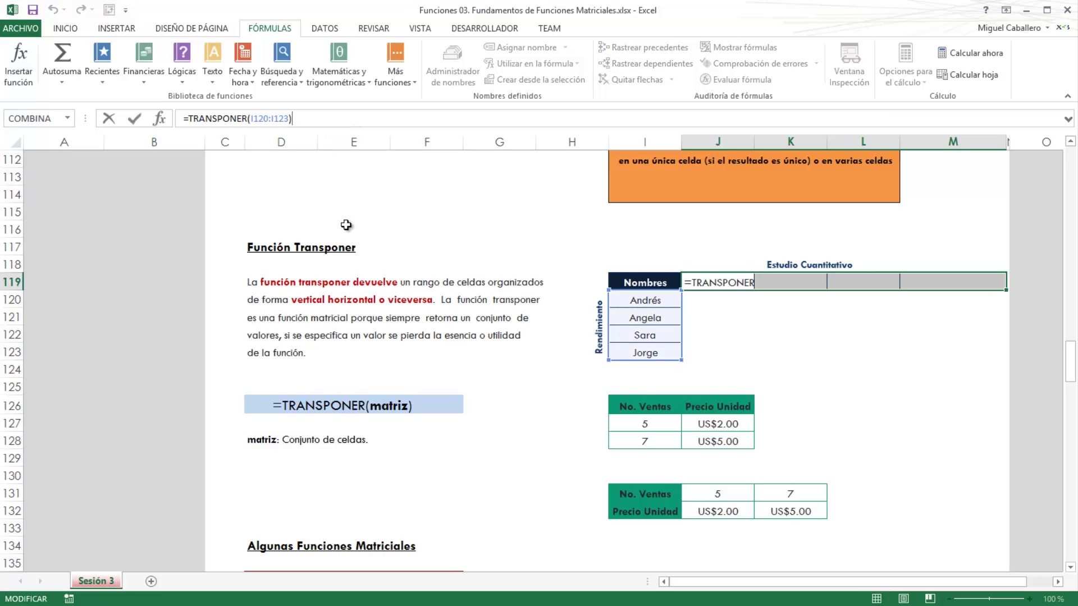
key(ctrl+shift+Return)
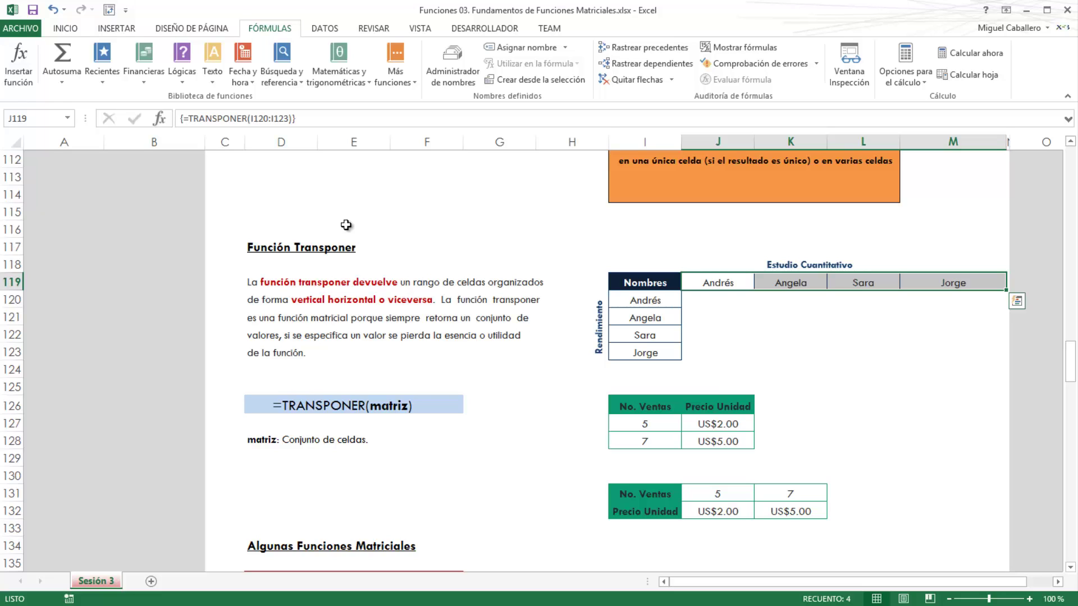
click(738, 337)
click(651, 301)
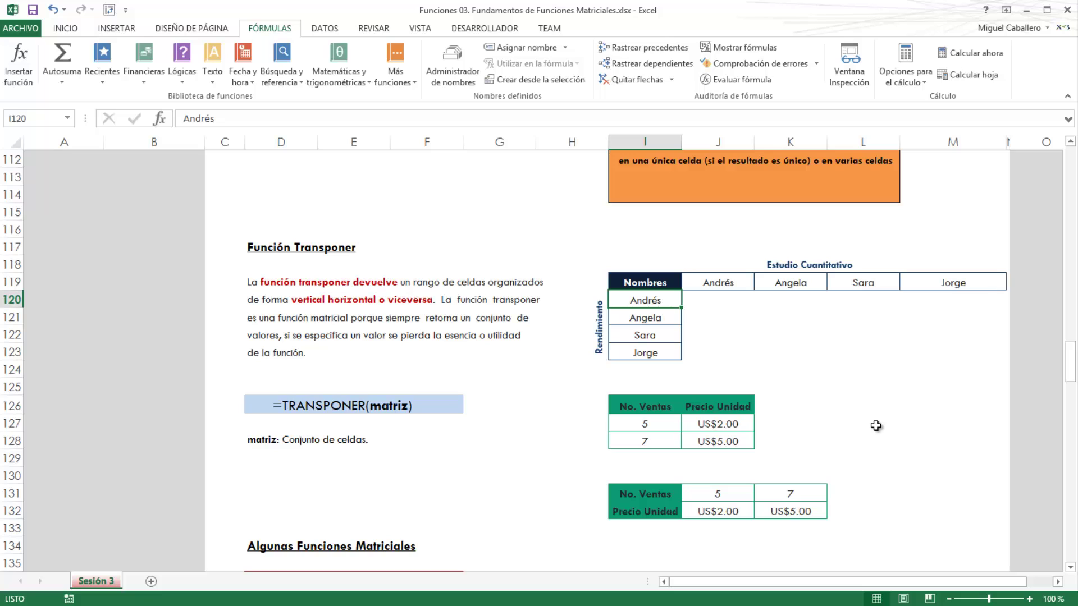
Clear the values in the lower sales table I131:K132, keeping its fills
scroll(874, 431, down, 1)
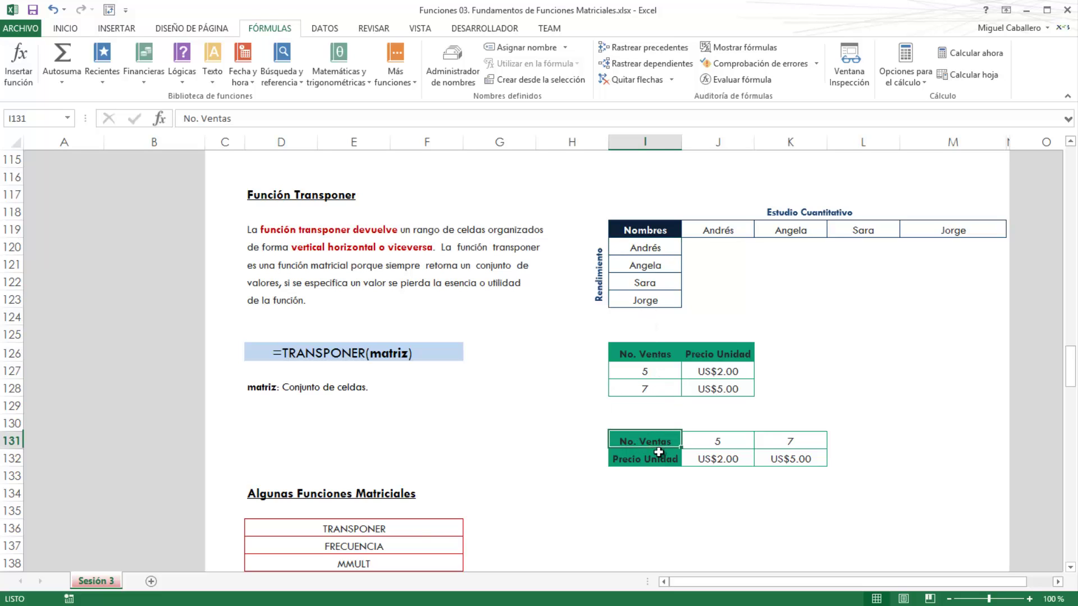
drag(643, 447, 773, 461)
key(alt)
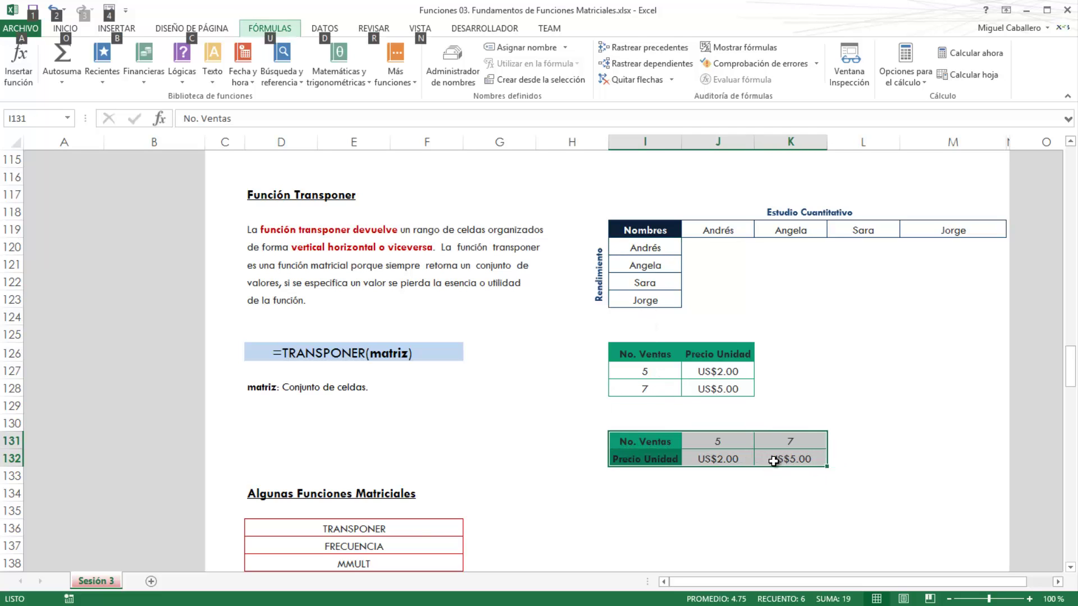
key(o)
key(alt)
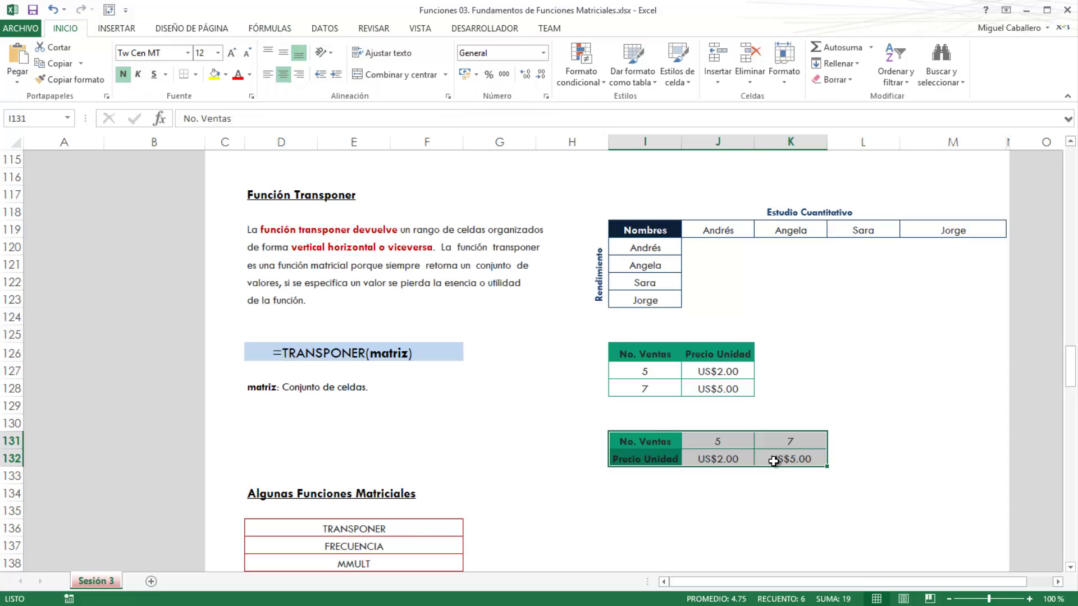
key(Delete)
Enter {=TRANSPONER(I126:J128)} as an array formula across I131:K132
mouse_move(645, 441)
mouse_down()
mouse_move(790, 476)
mouse_move(774, 461)
mouse_up()
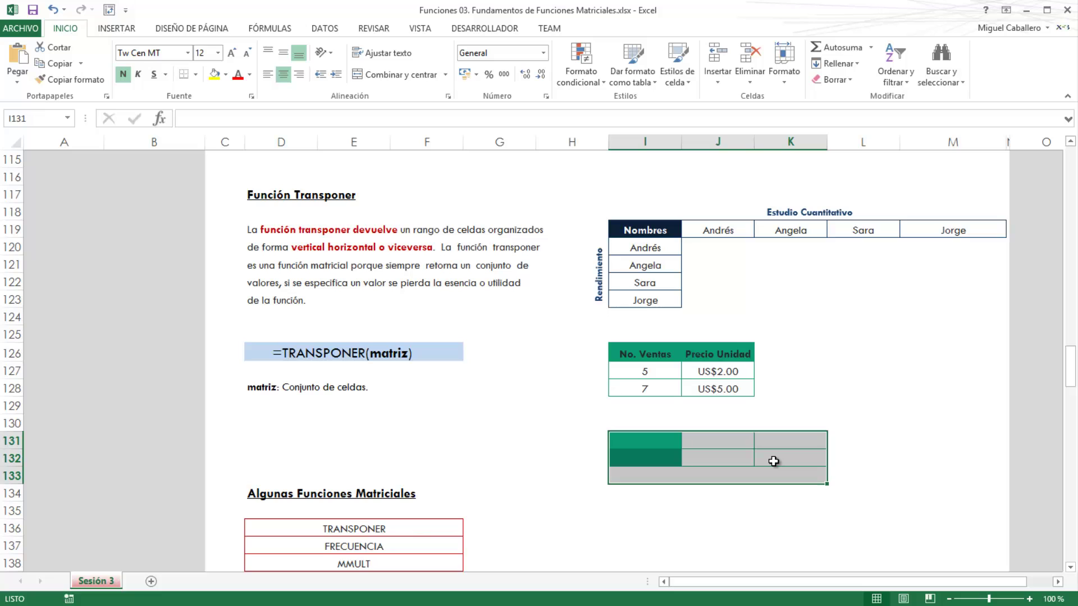
shift+click(773, 461)
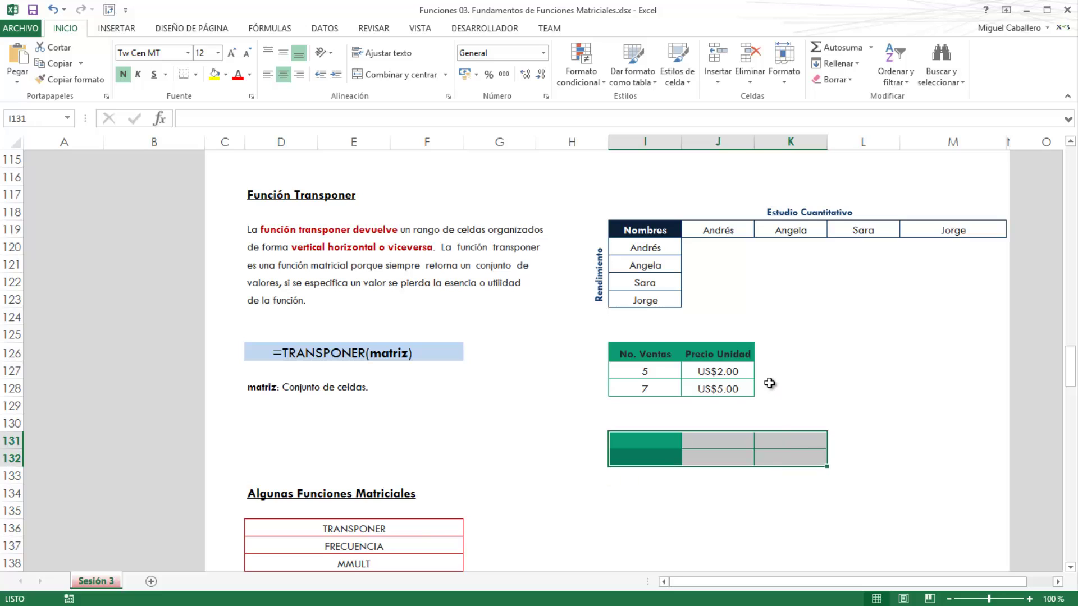
click(229, 124)
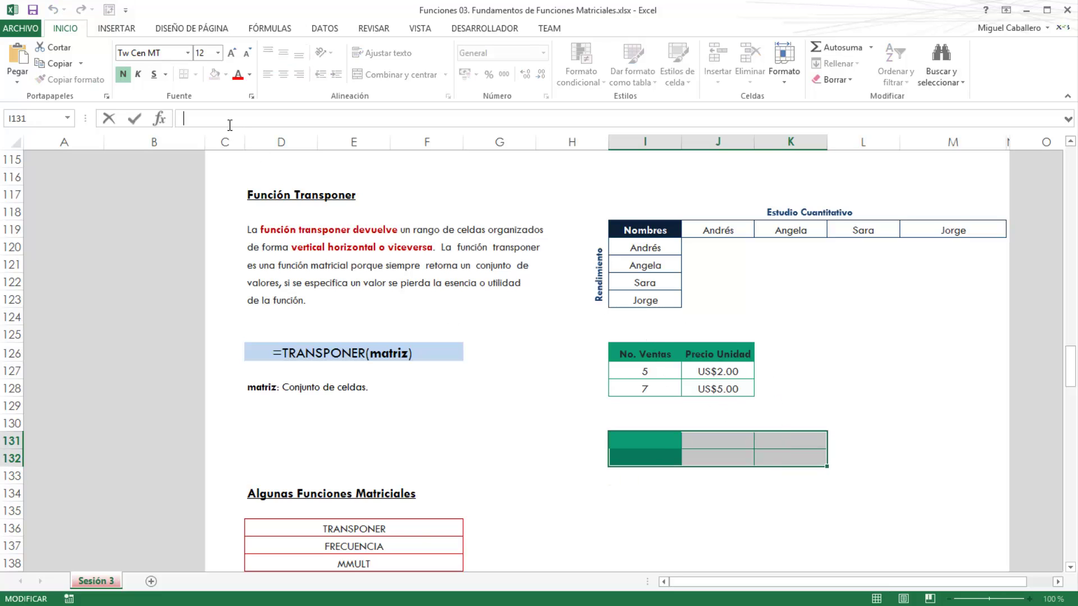
text(=tra)
key(Tab)
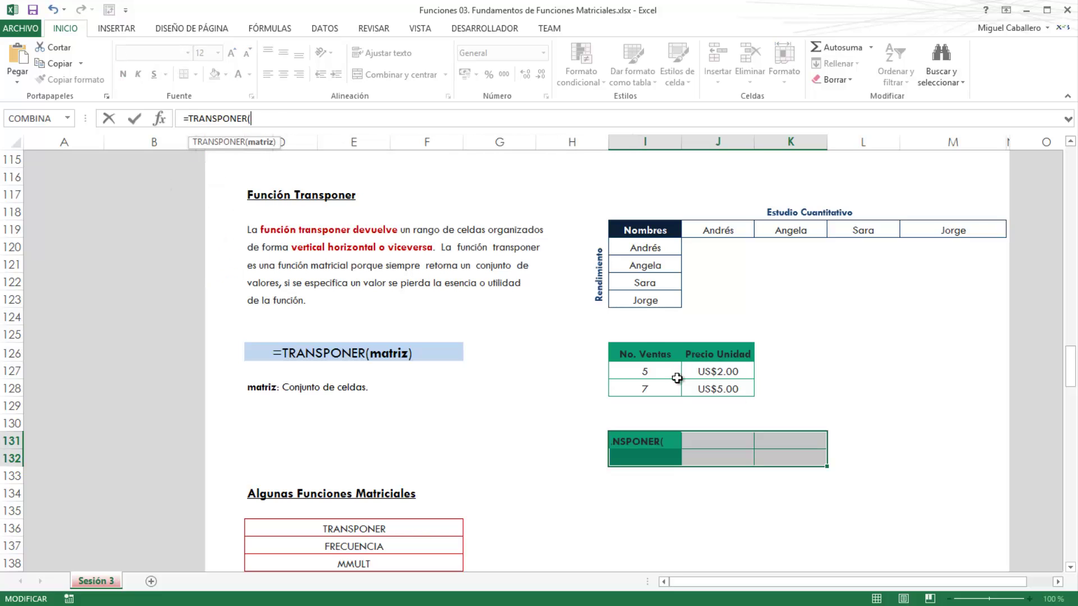
click(643, 351)
drag(655, 366, 724, 389)
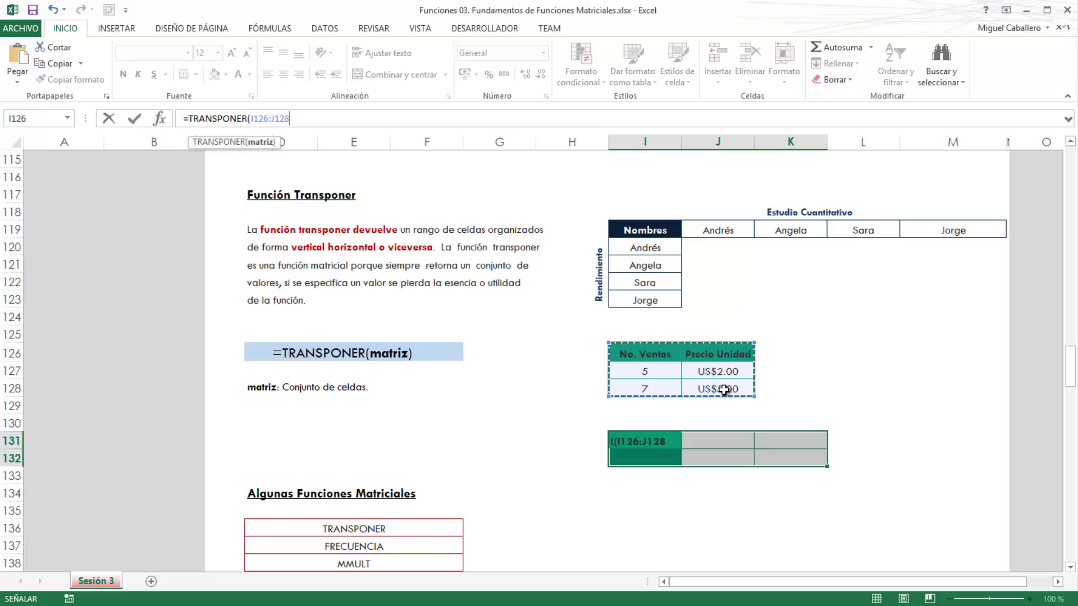
key(ctrl+shift+Return)
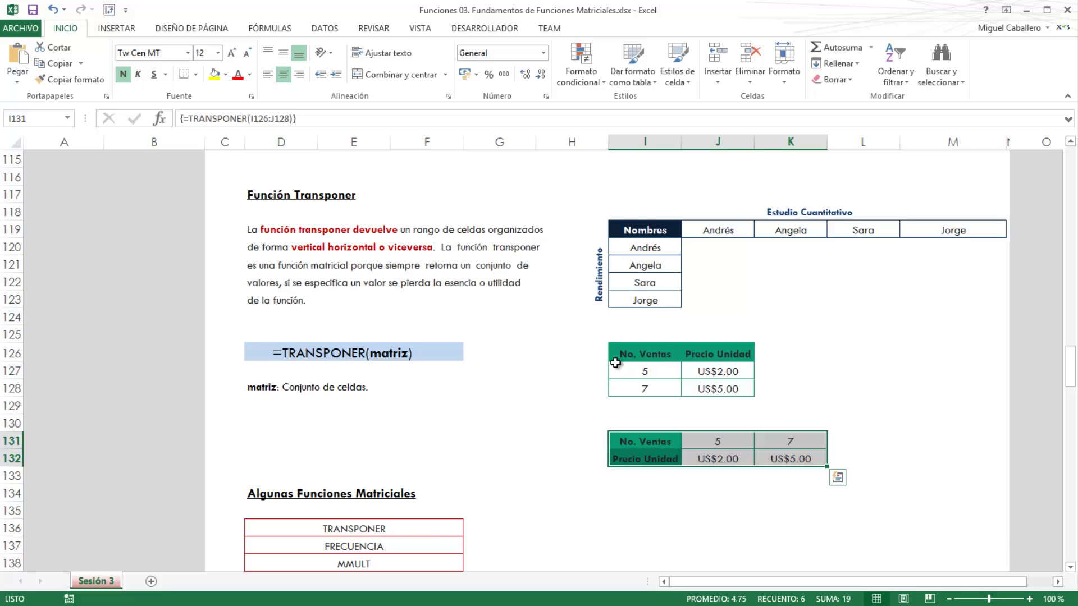
scroll(616, 362, down, 1)
scroll(616, 359, down, 1)
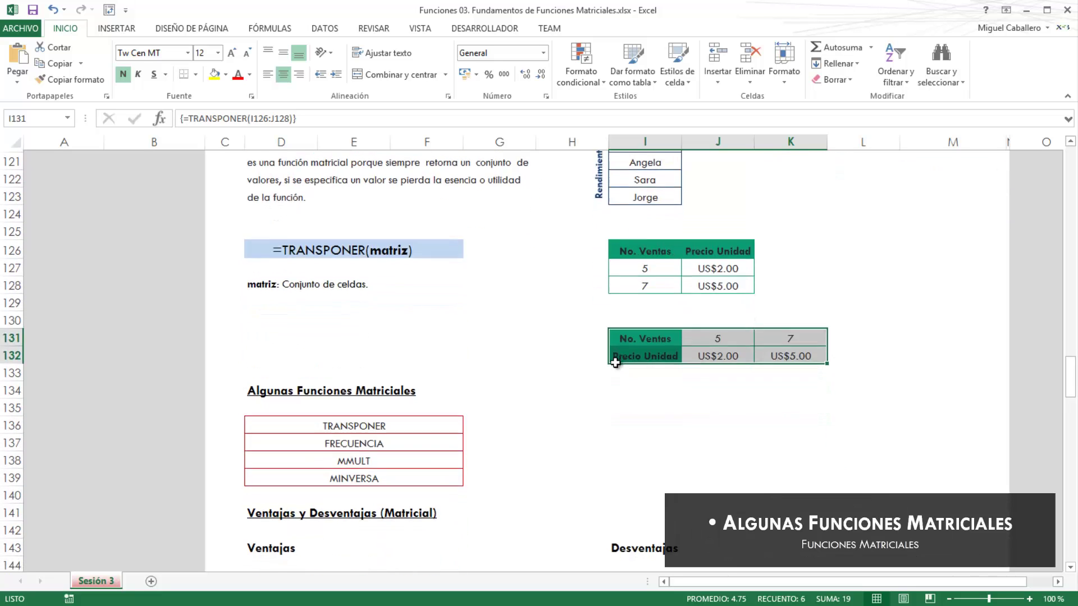
scroll(615, 361, down, 1)
click(265, 366)
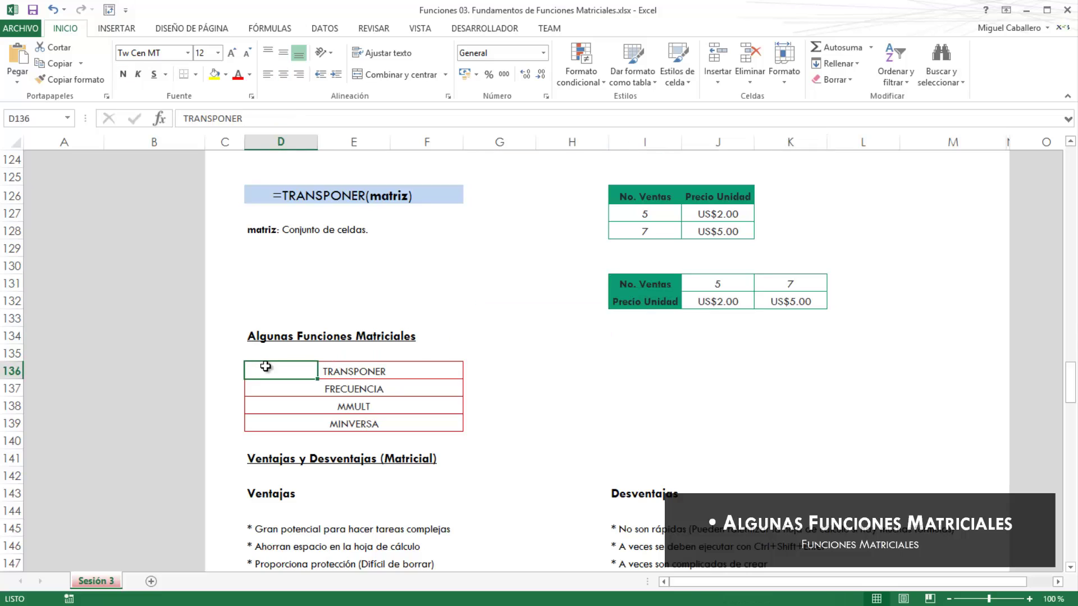
click(264, 388)
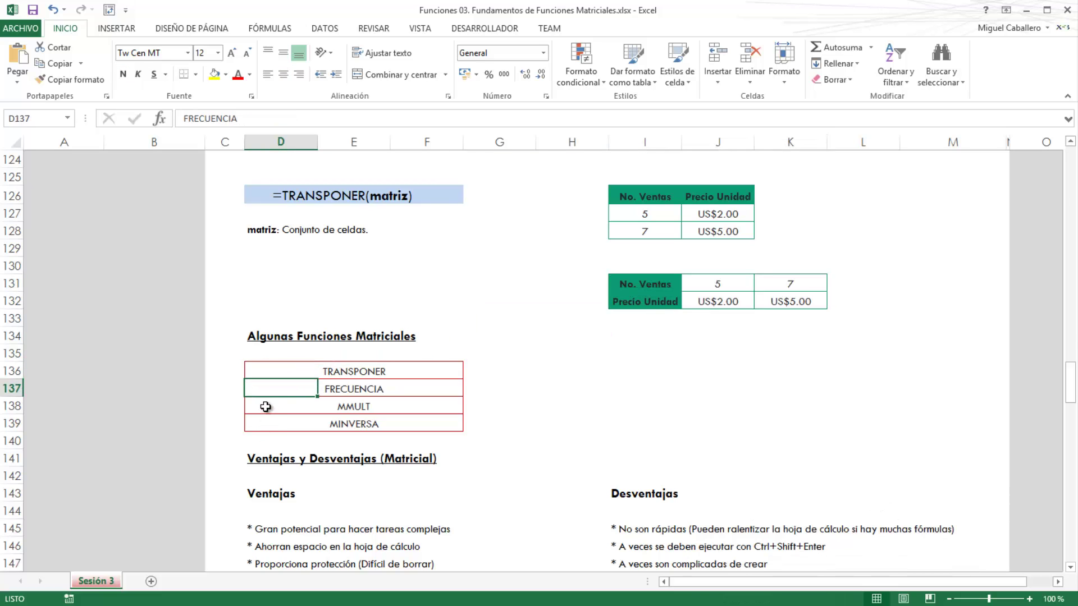
click(267, 409)
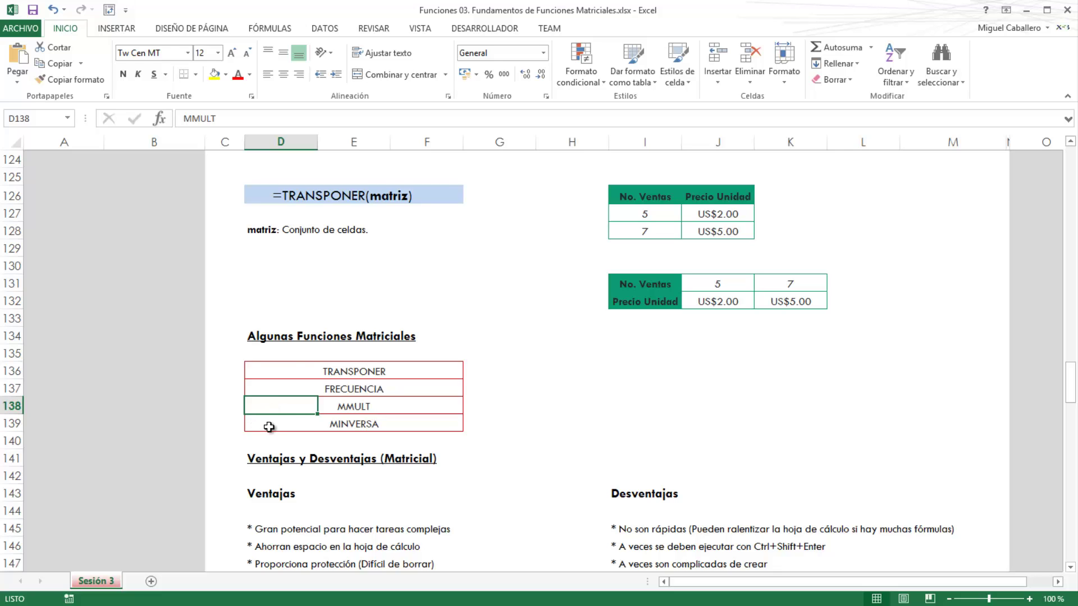
click(269, 426)
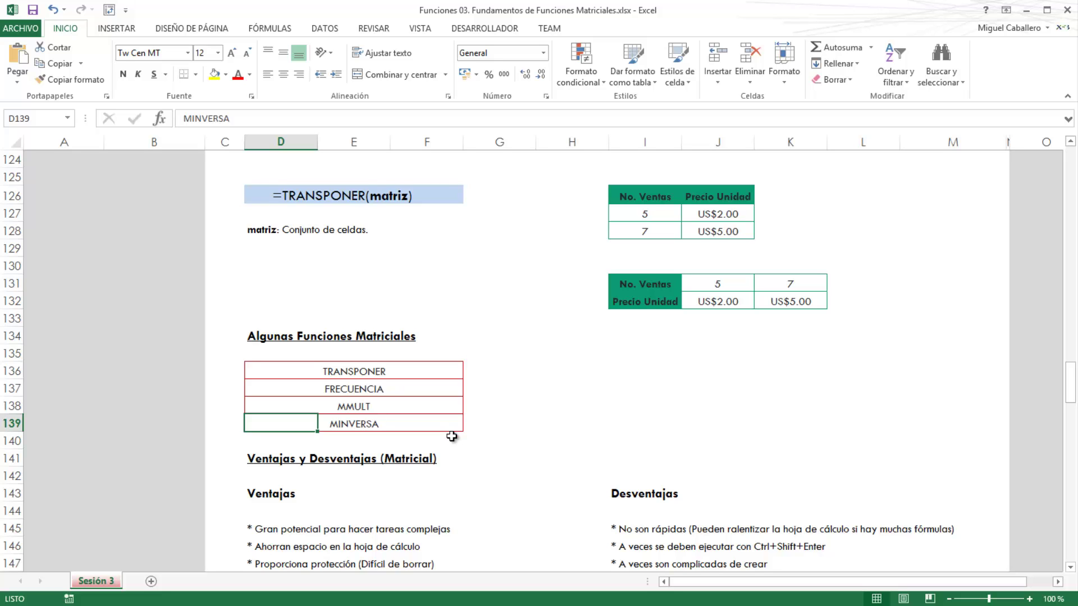
scroll(453, 436, down, 3)
scroll(451, 436, down, 1)
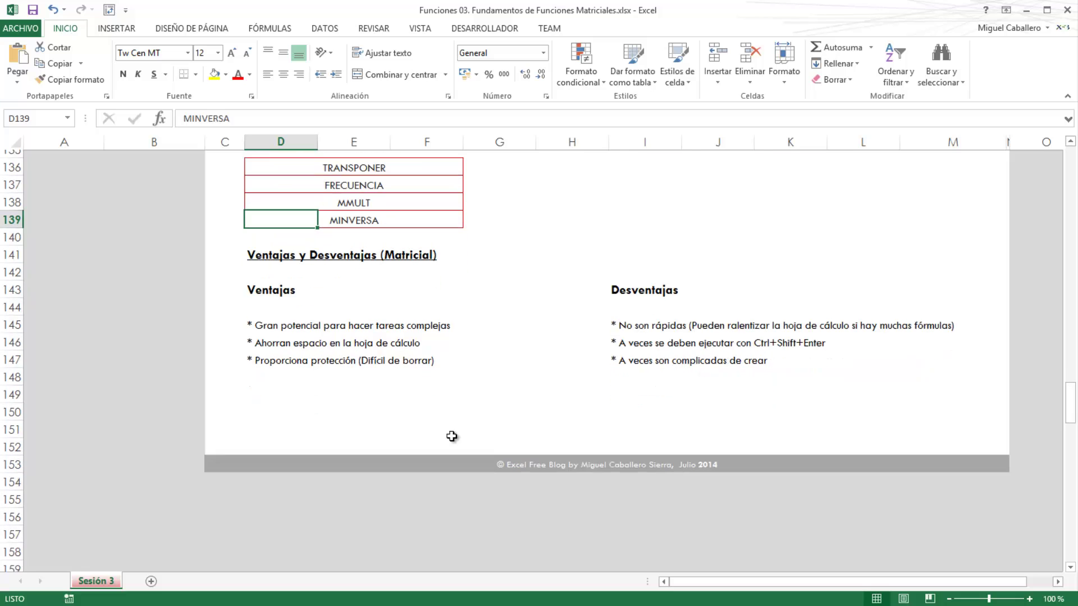